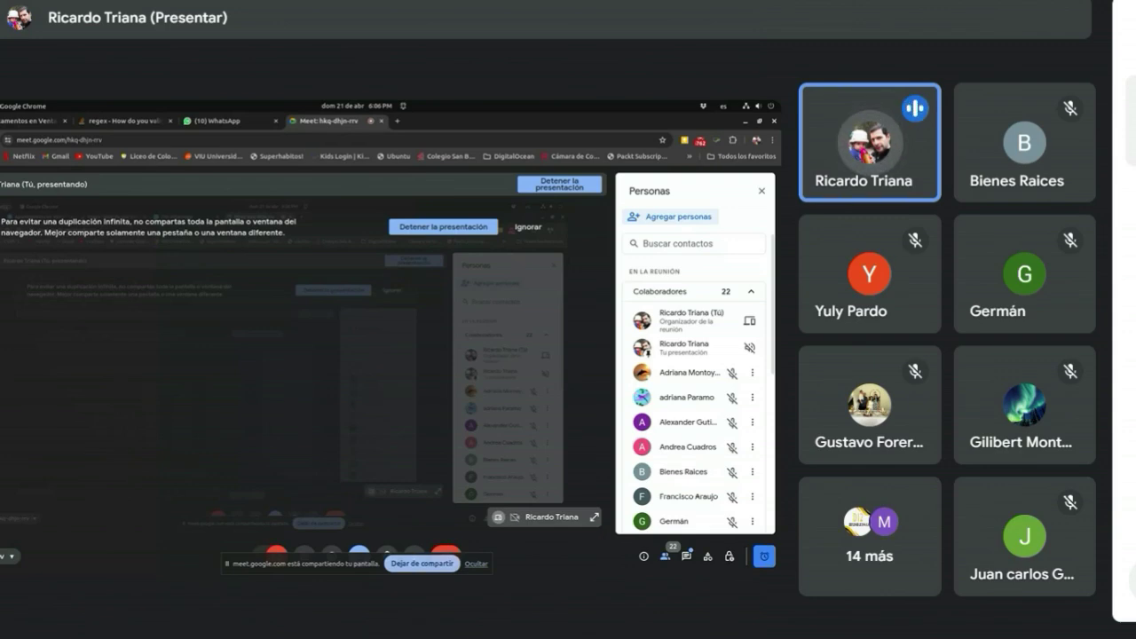
Step: Open the qgis.org website in a new browser tab and look over its home page with the download options
click(398, 122)
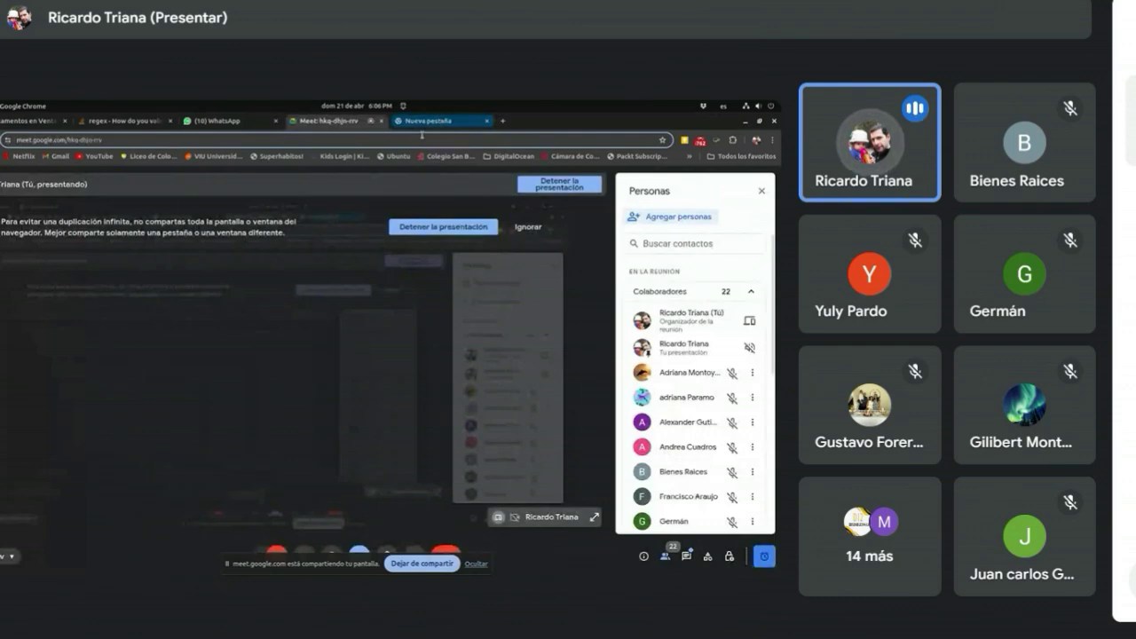
click(424, 142)
key(BackSpace)
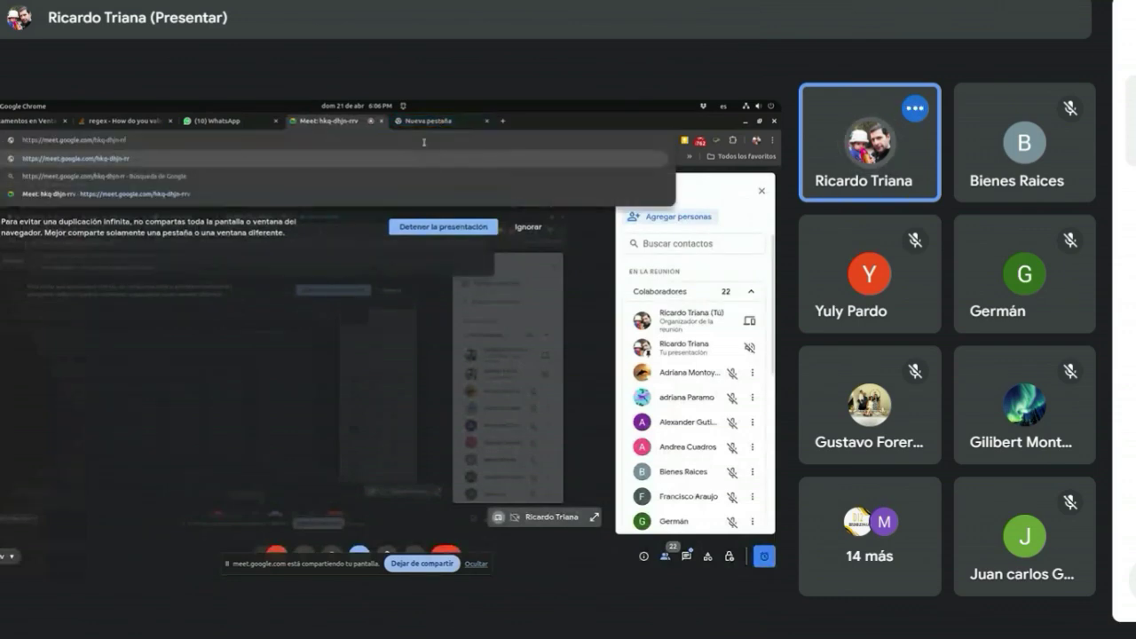
click(421, 123)
click(404, 140)
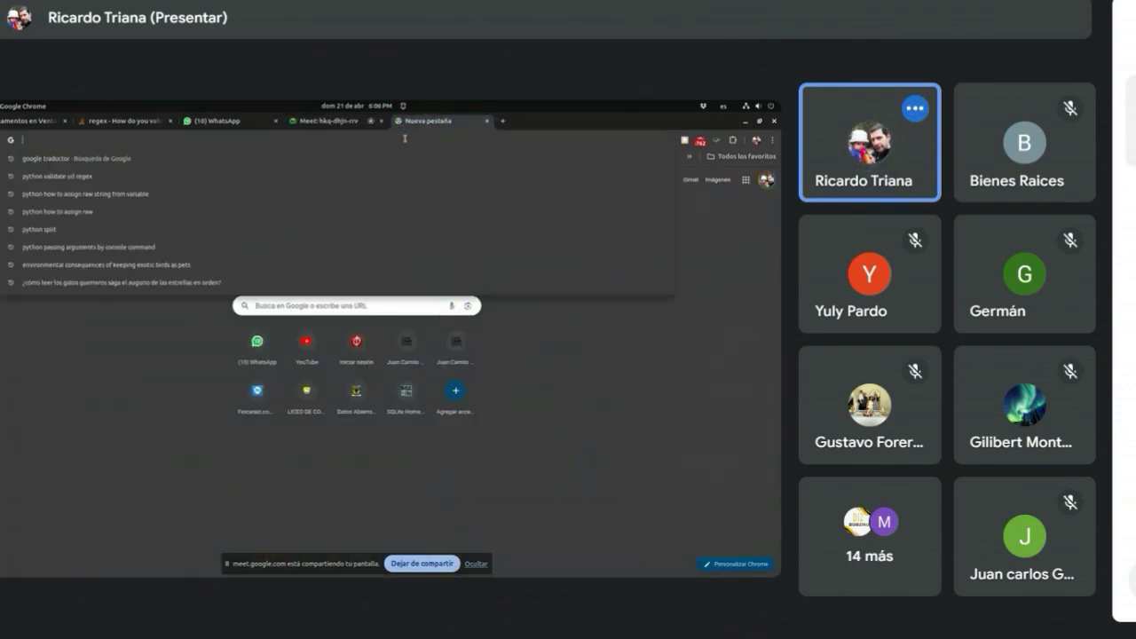
text(qgis)
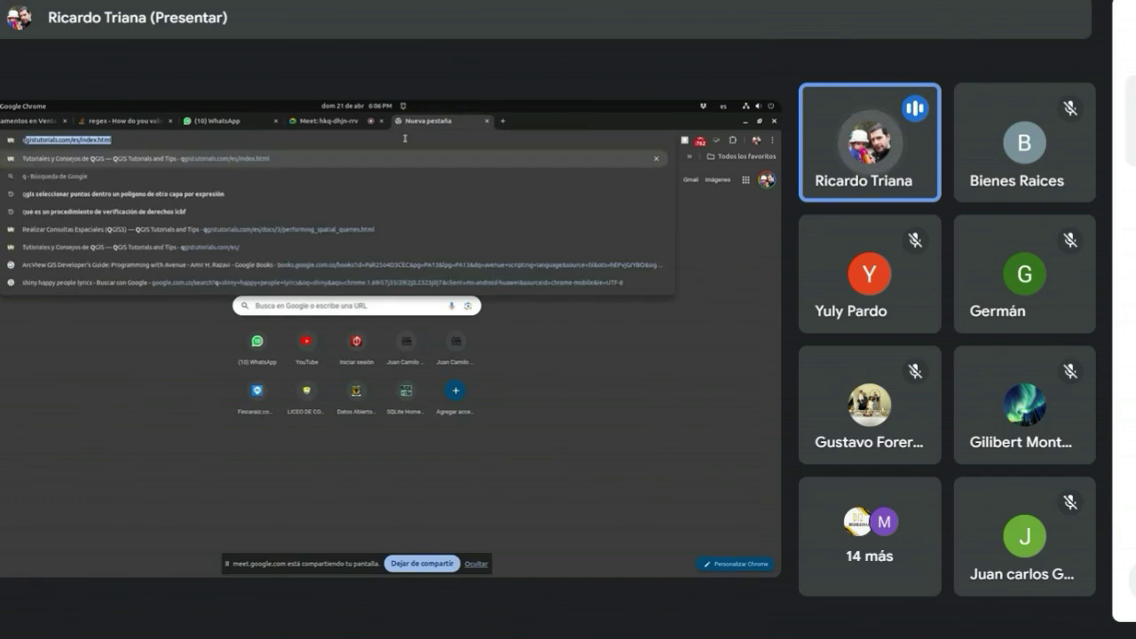
text(.org)
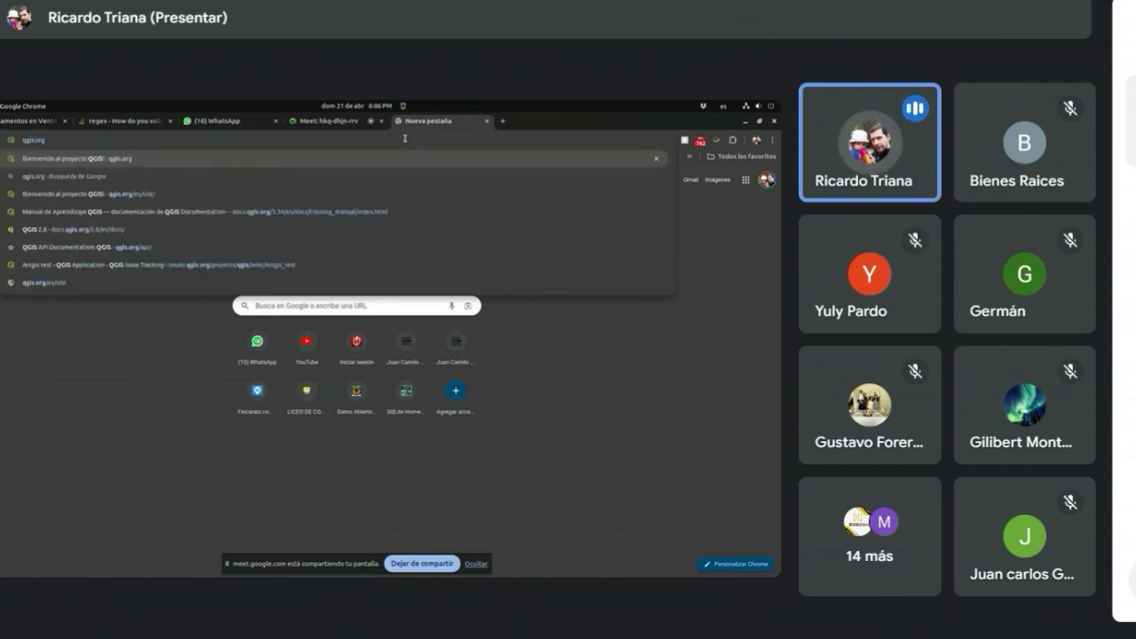
key(Return)
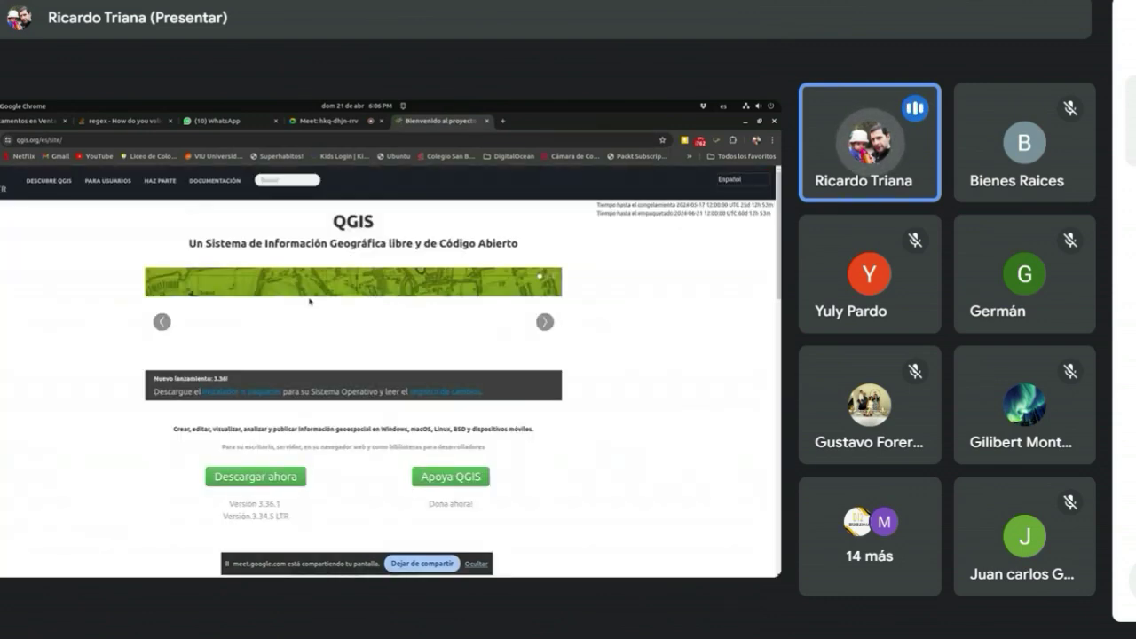
scroll(342, 346, down, 1)
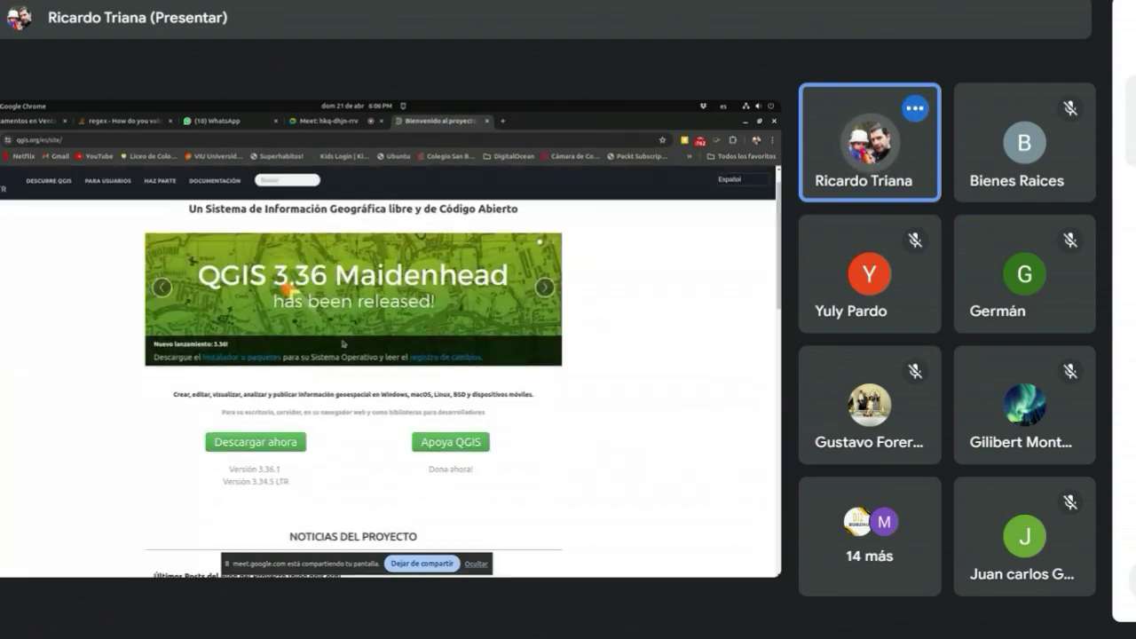
scroll(510, 383, down, 2)
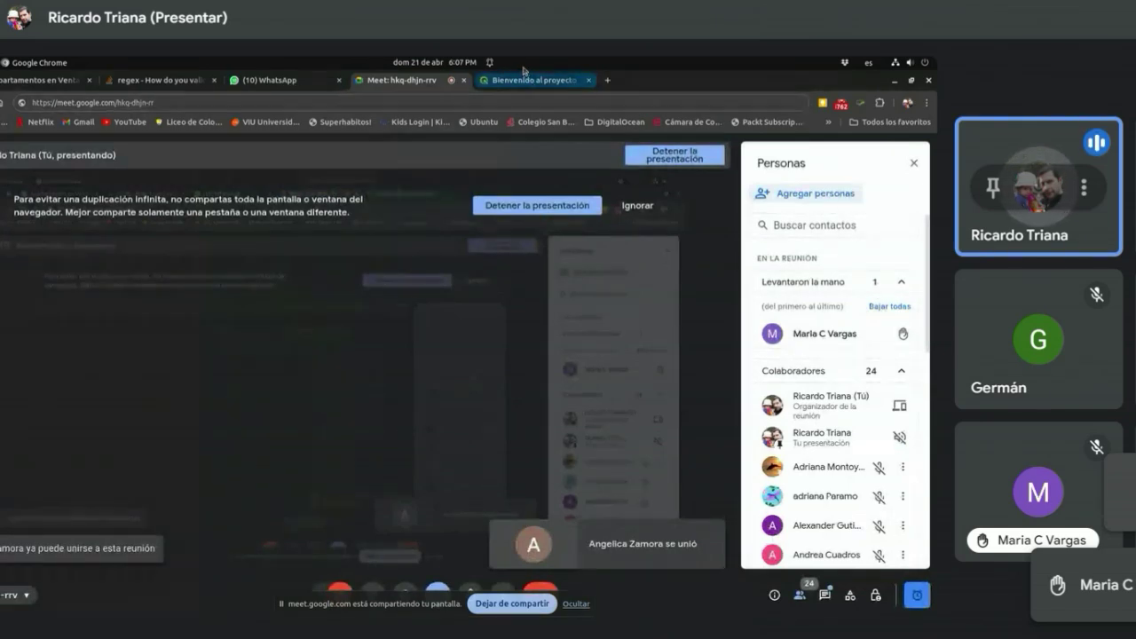
click(271, 80)
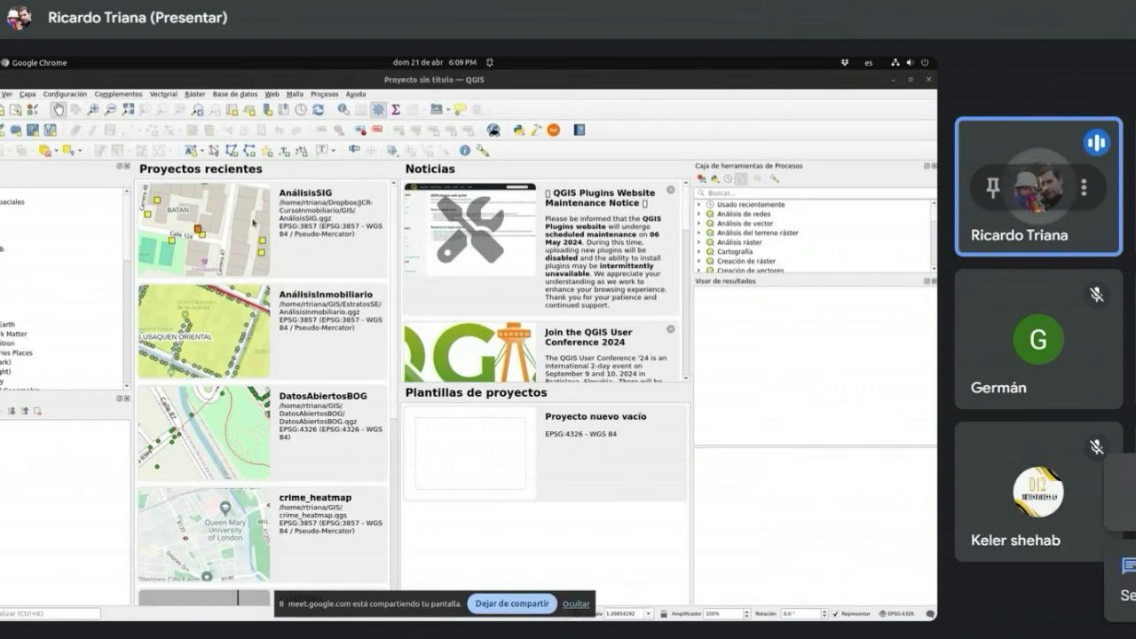
right_click(972, 230)
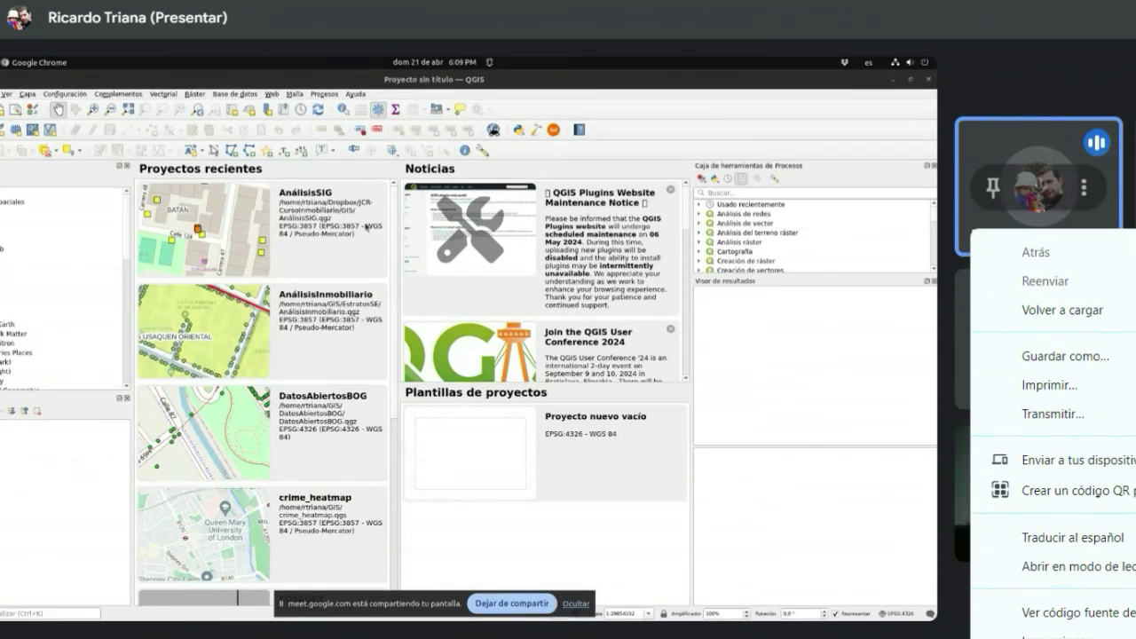
key(Escape)
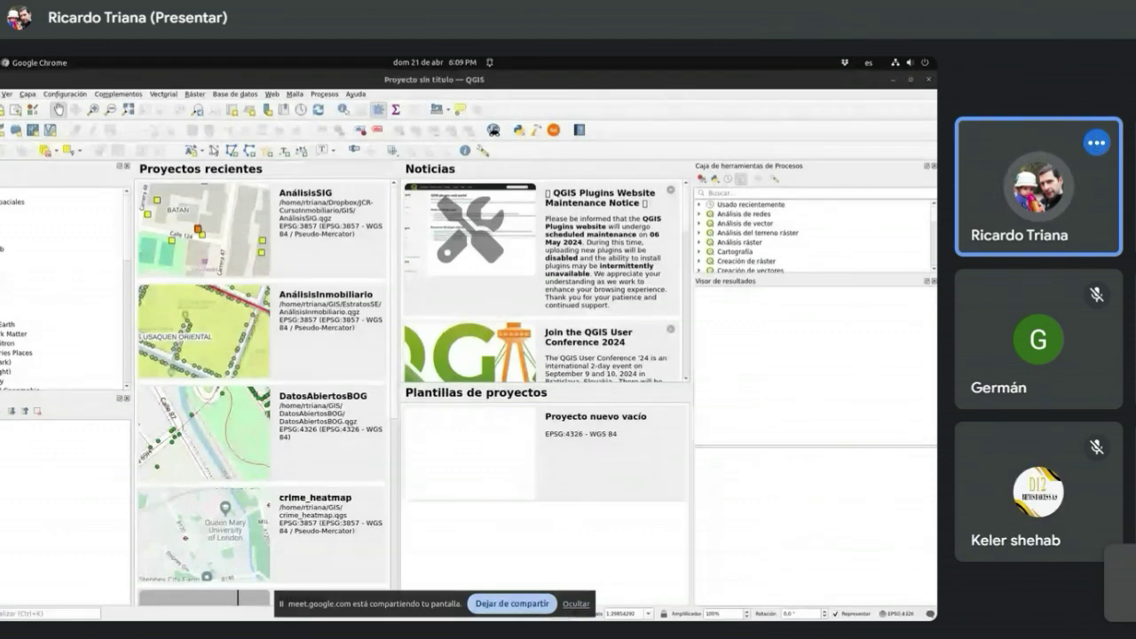
Step: Create a new empty project in QGIS
click(0, 94)
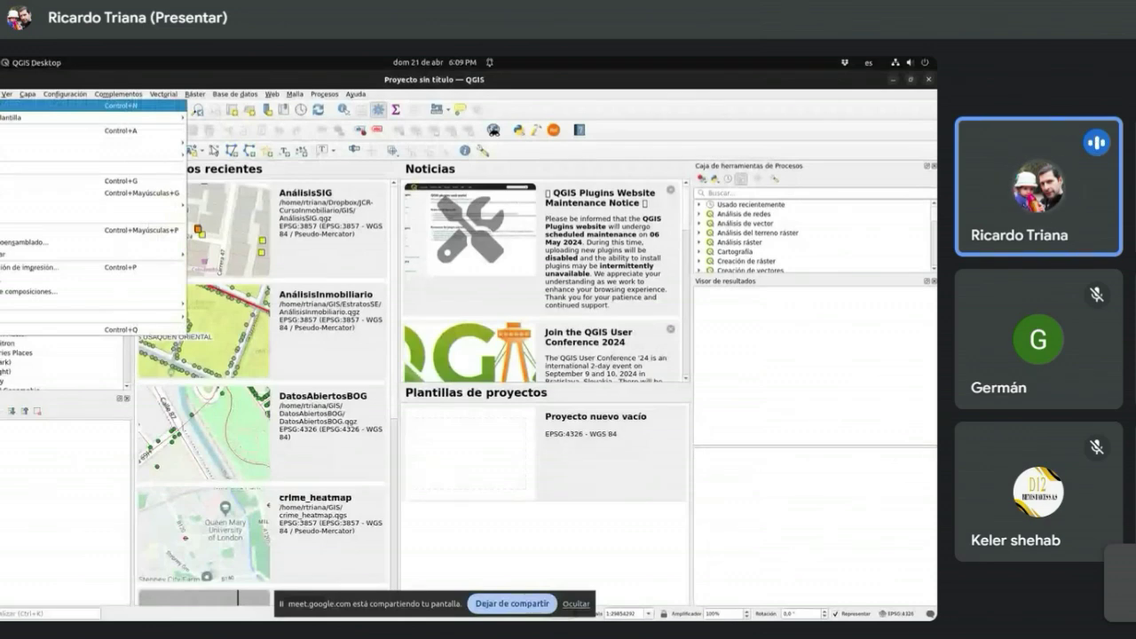
click(1, 105)
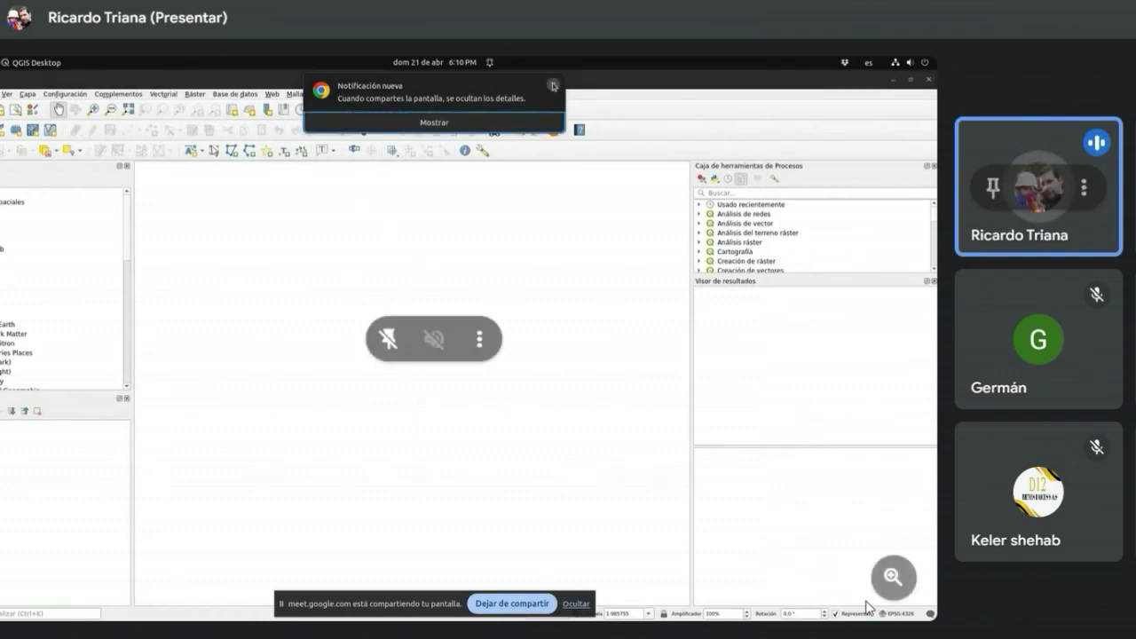
click(894, 577)
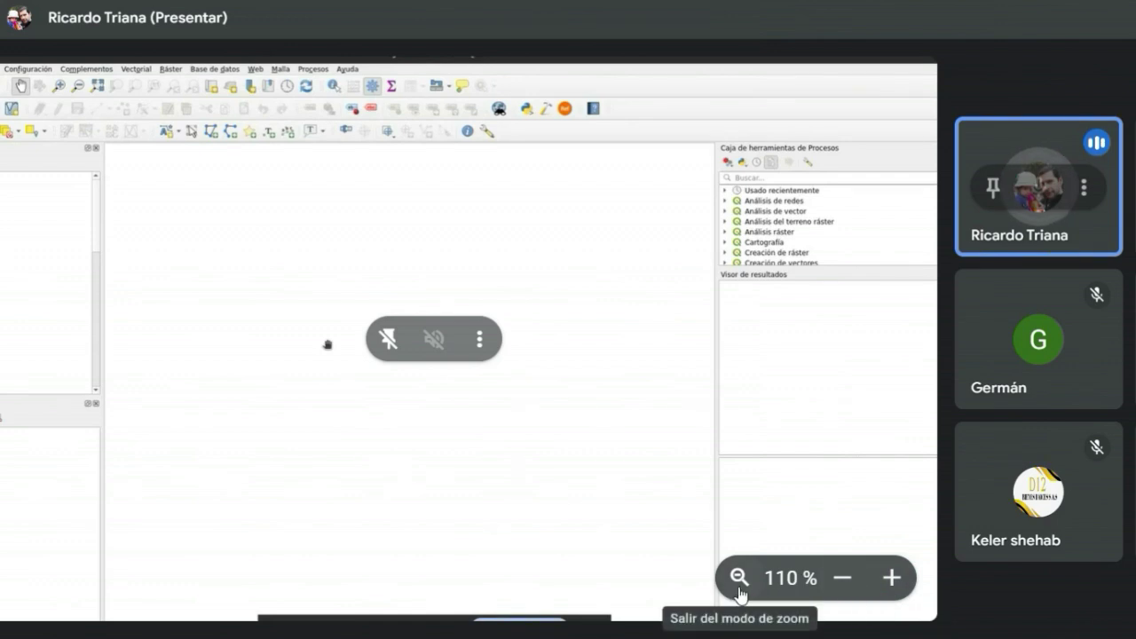
click(737, 578)
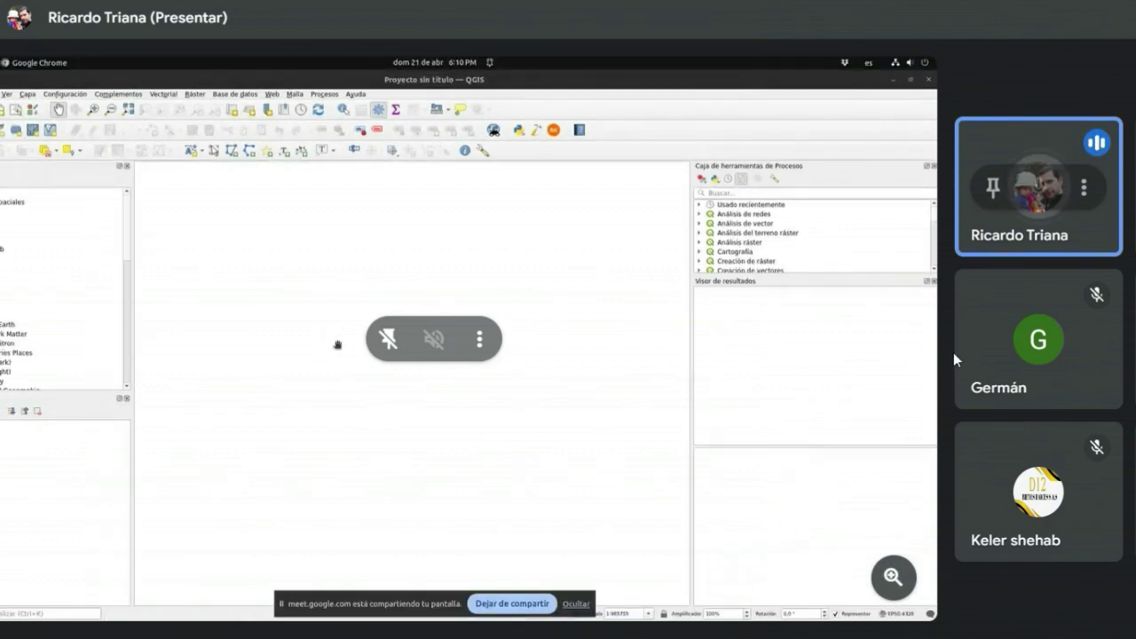
mouse_move(956, 382)
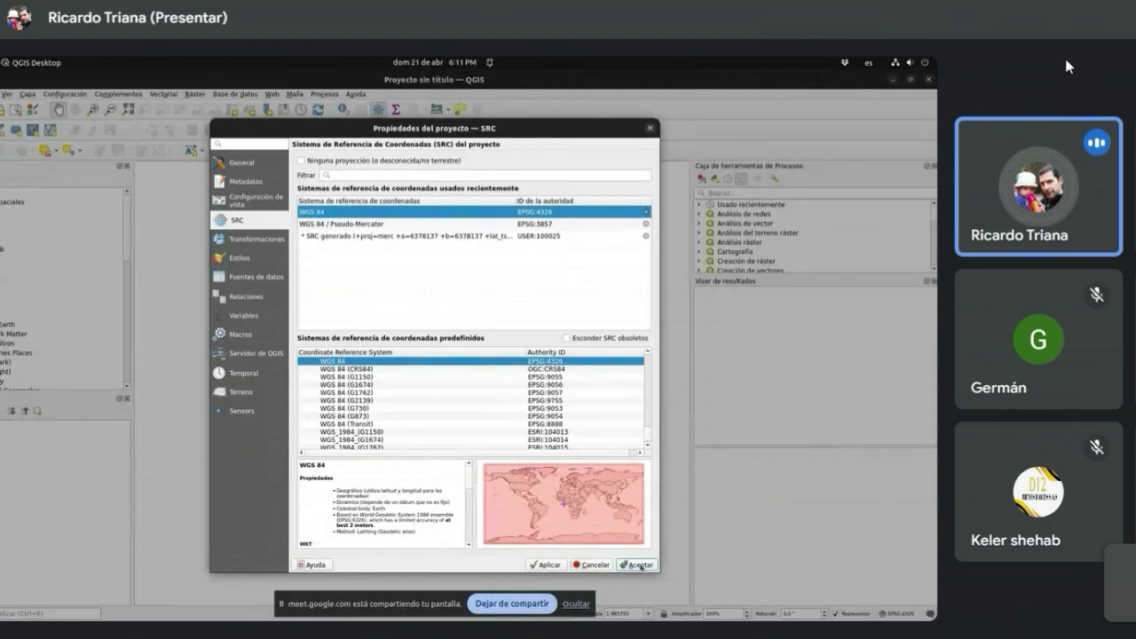
right_click(1016, 597)
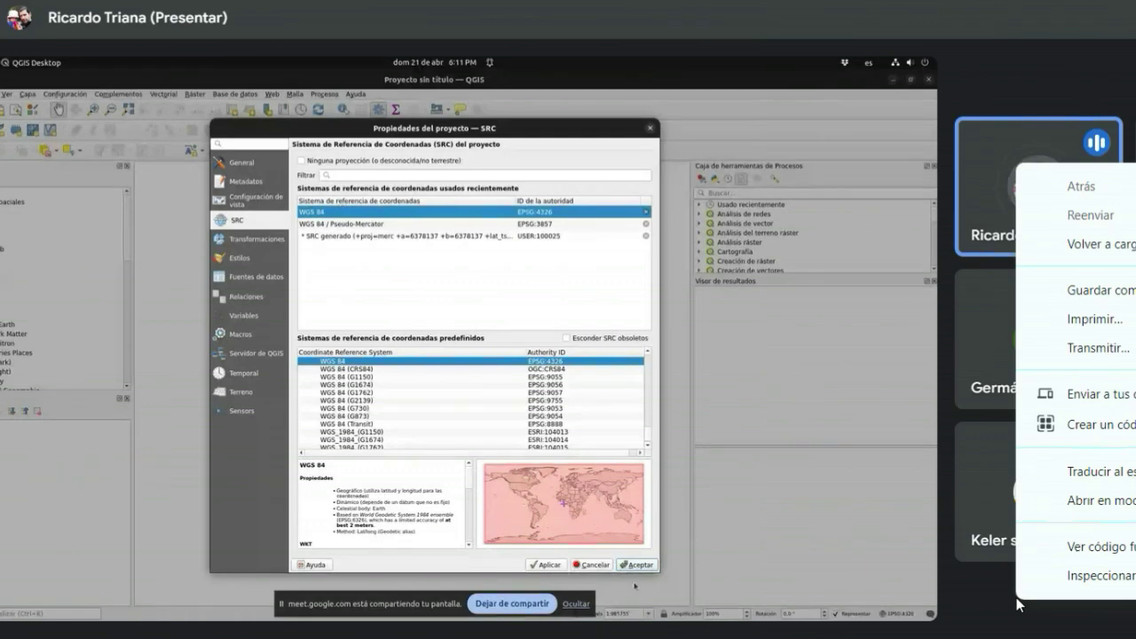
click(1017, 597)
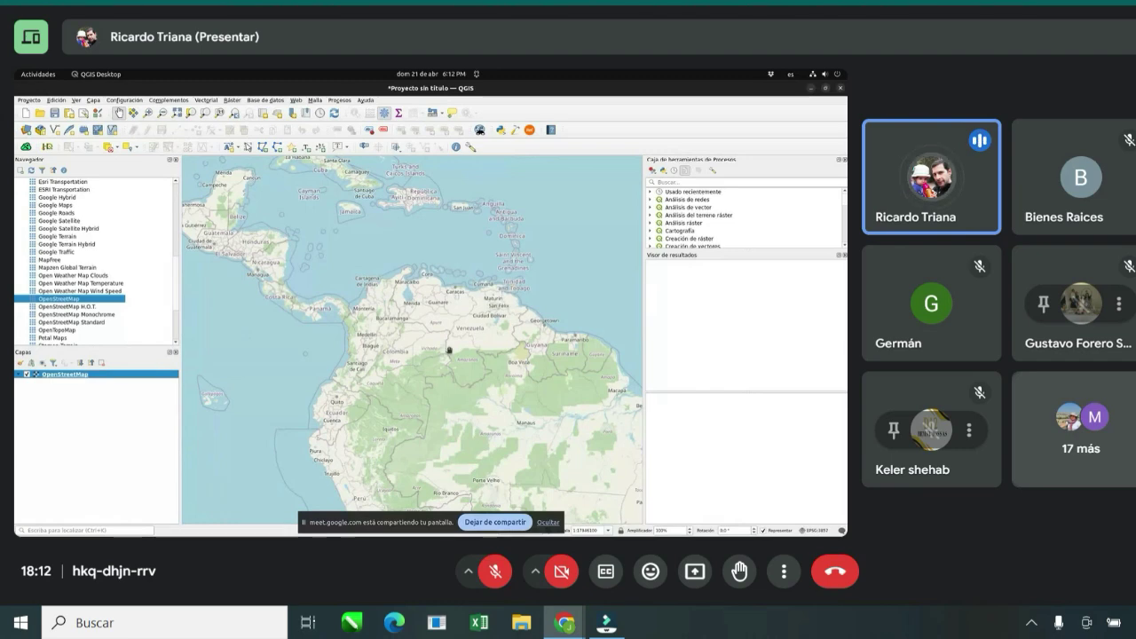
right_click(1059, 128)
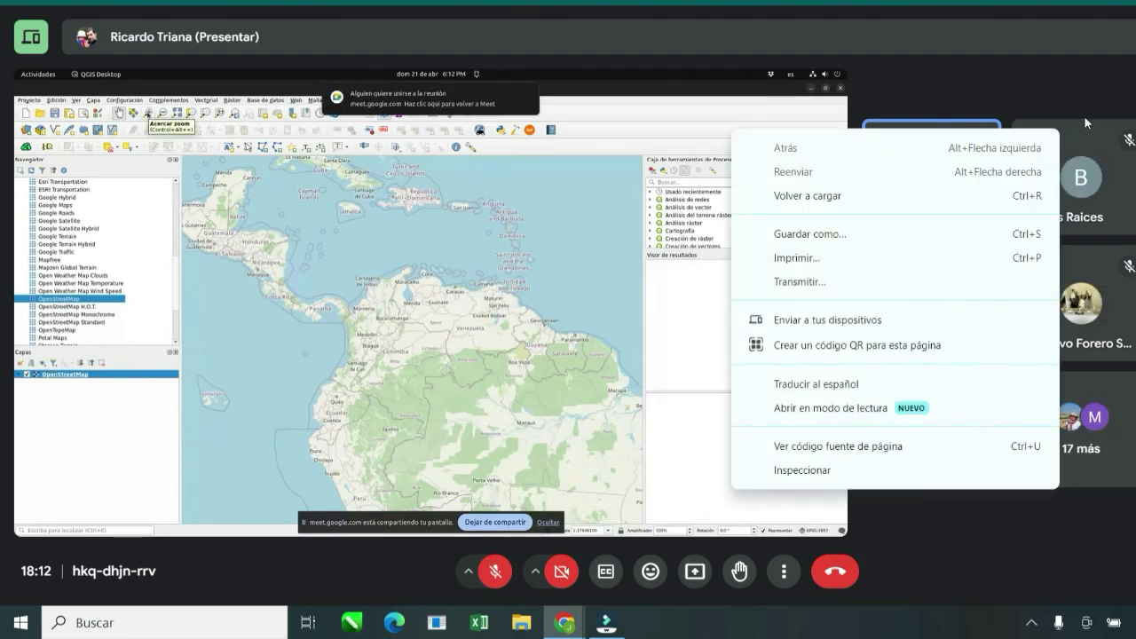
key(Escape)
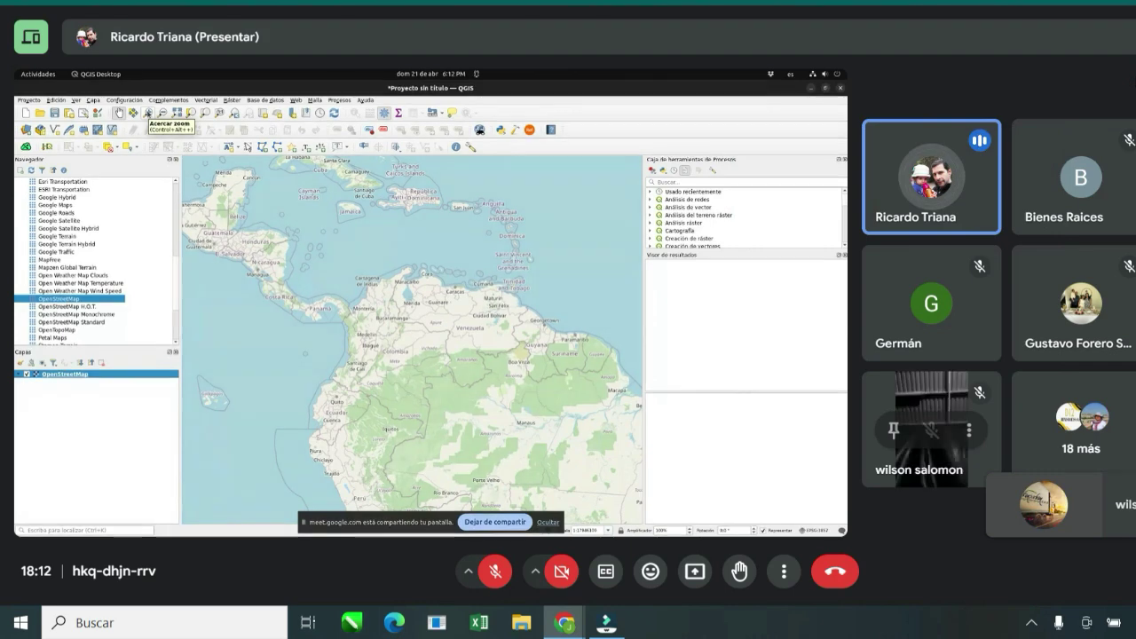
Step: Change the Google Meet layout to "Barra lateral" and close the layout settings
click(785, 574)
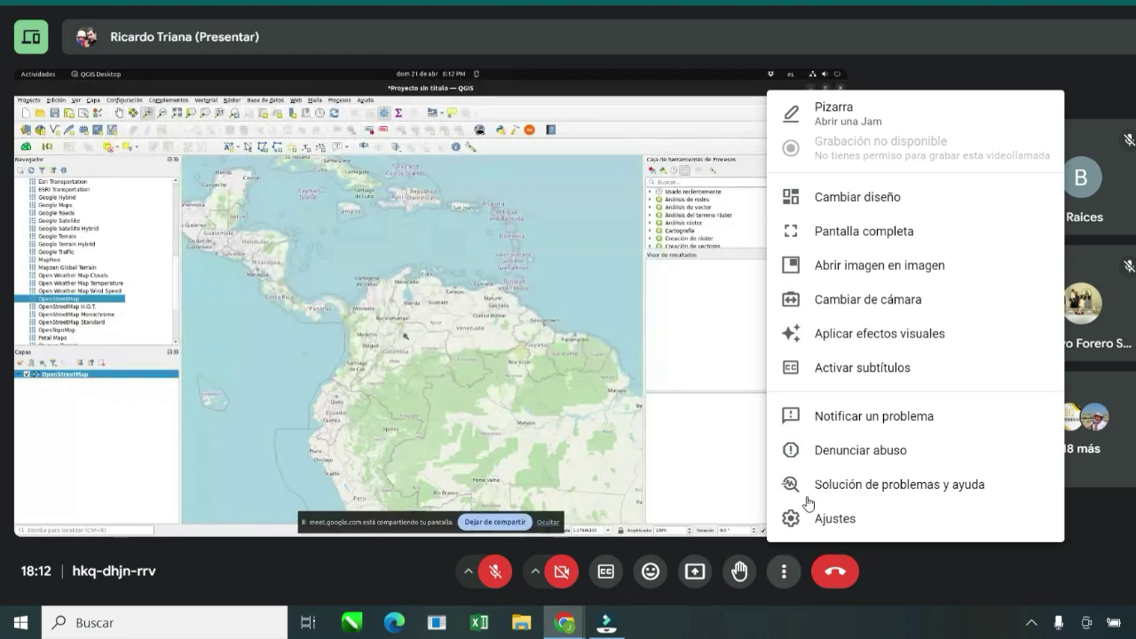
click(863, 198)
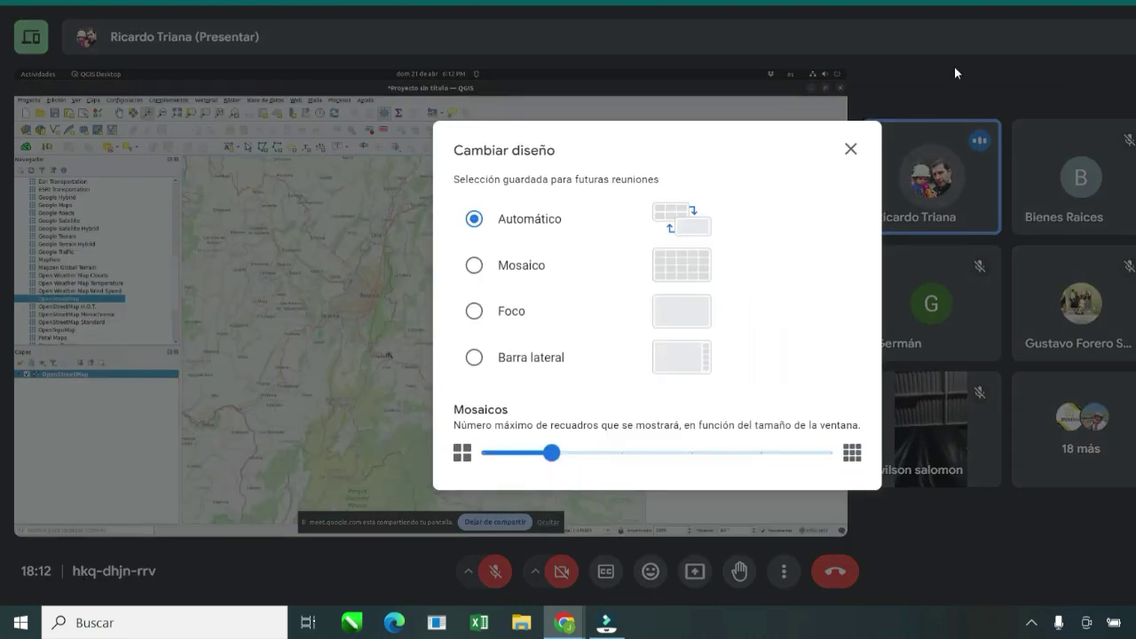
click(473, 356)
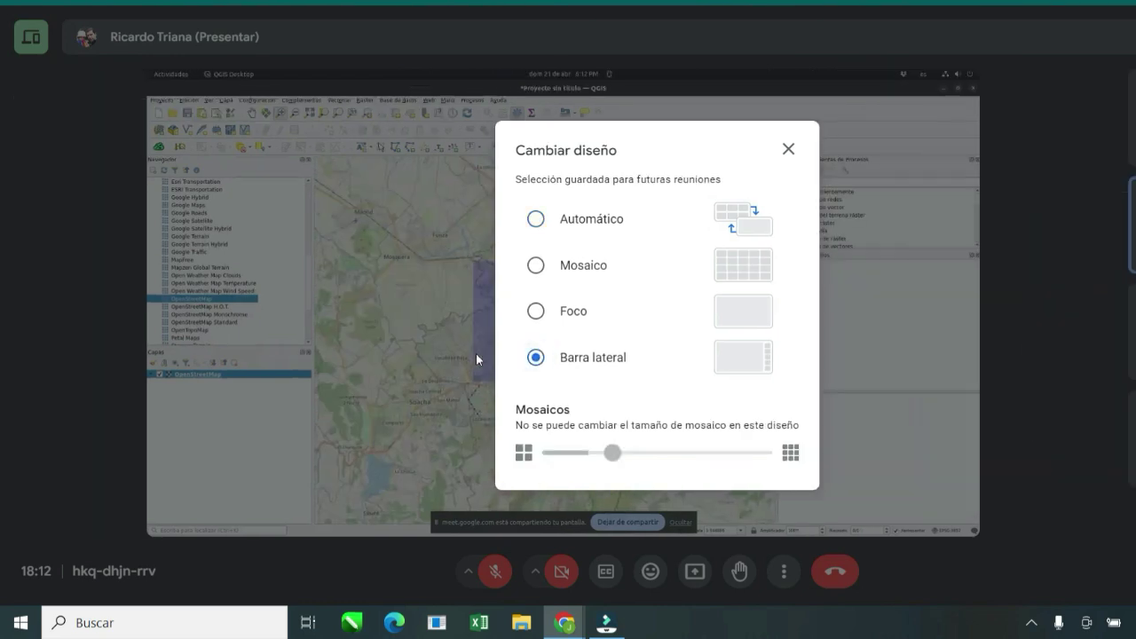
click(788, 150)
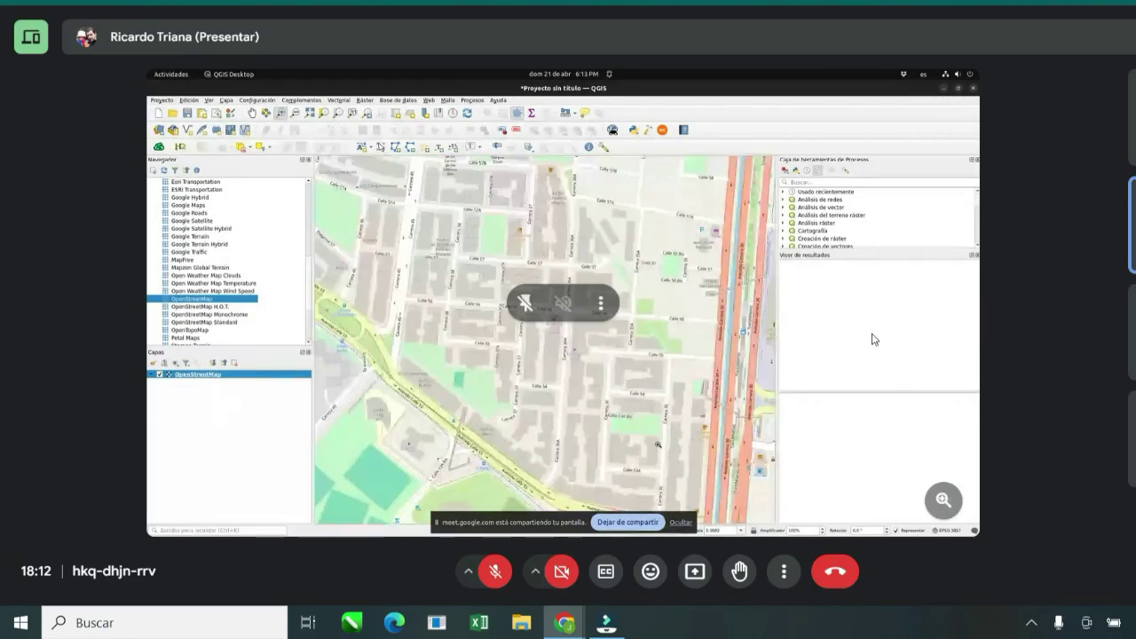
click(943, 500)
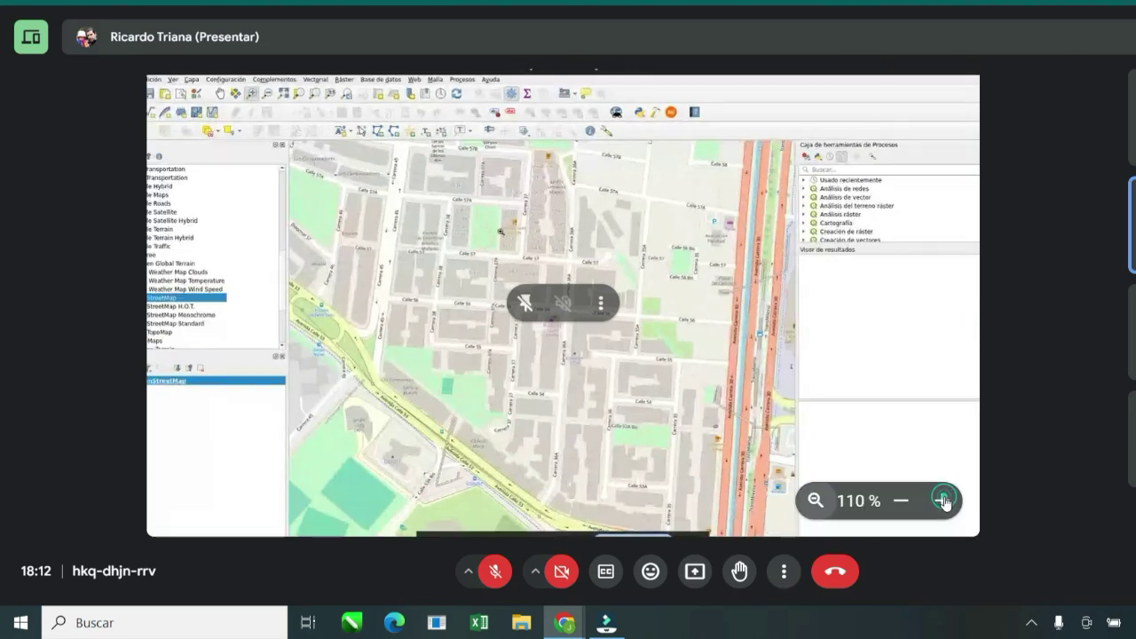
click(813, 500)
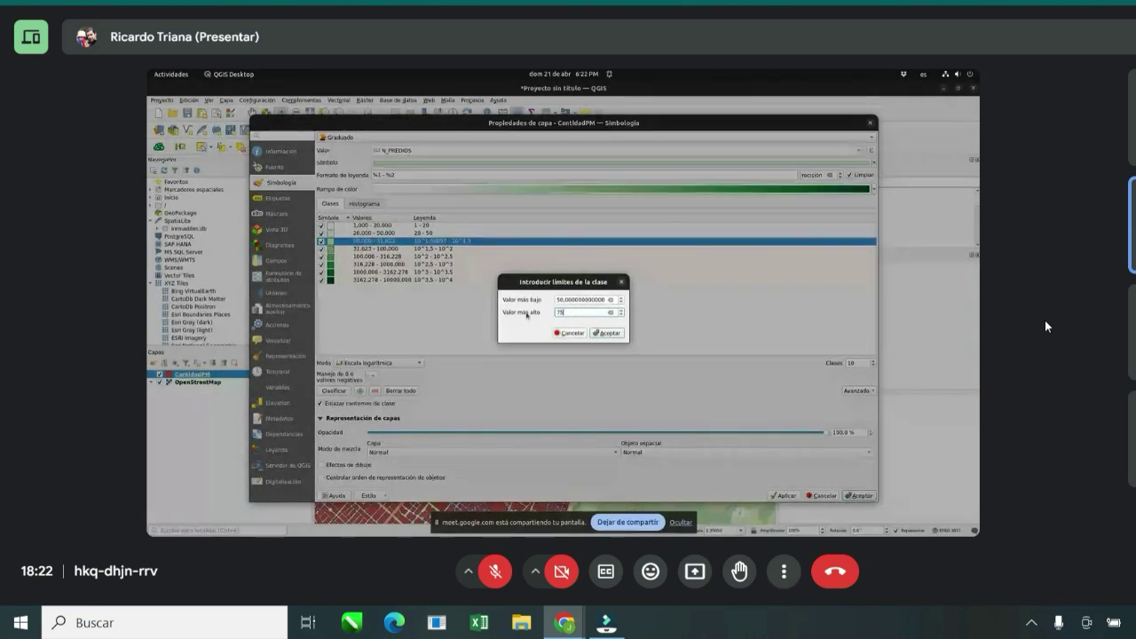
Step: Set the upper limit of the CantidadPM class starting at 50 to 75 and its legend to "50 - 75"
key(Return)
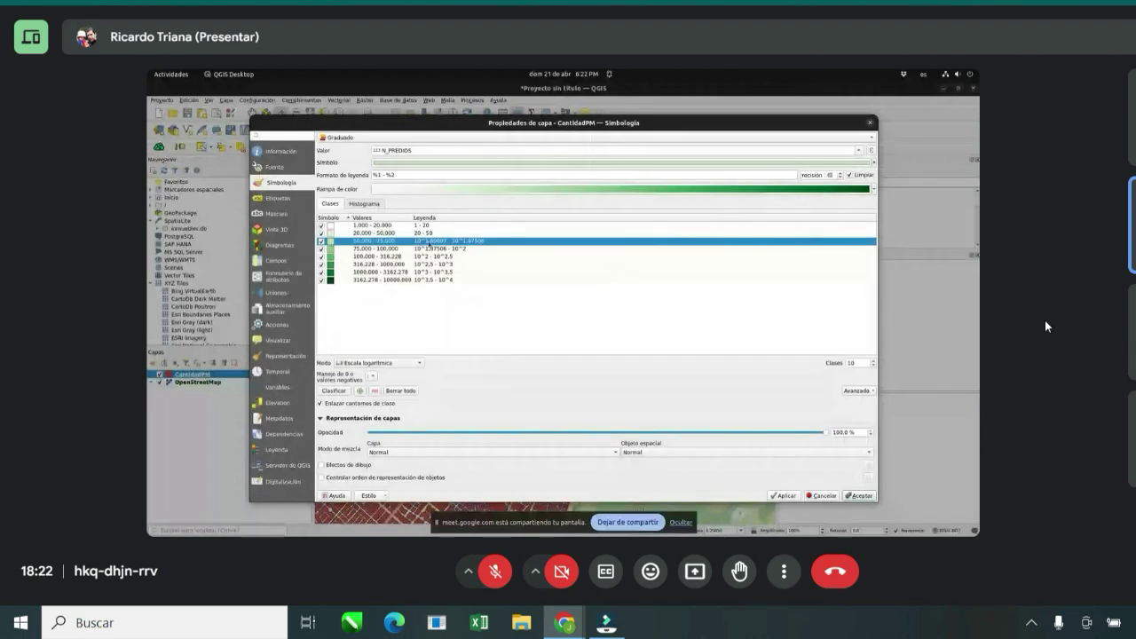
double_click(430, 242)
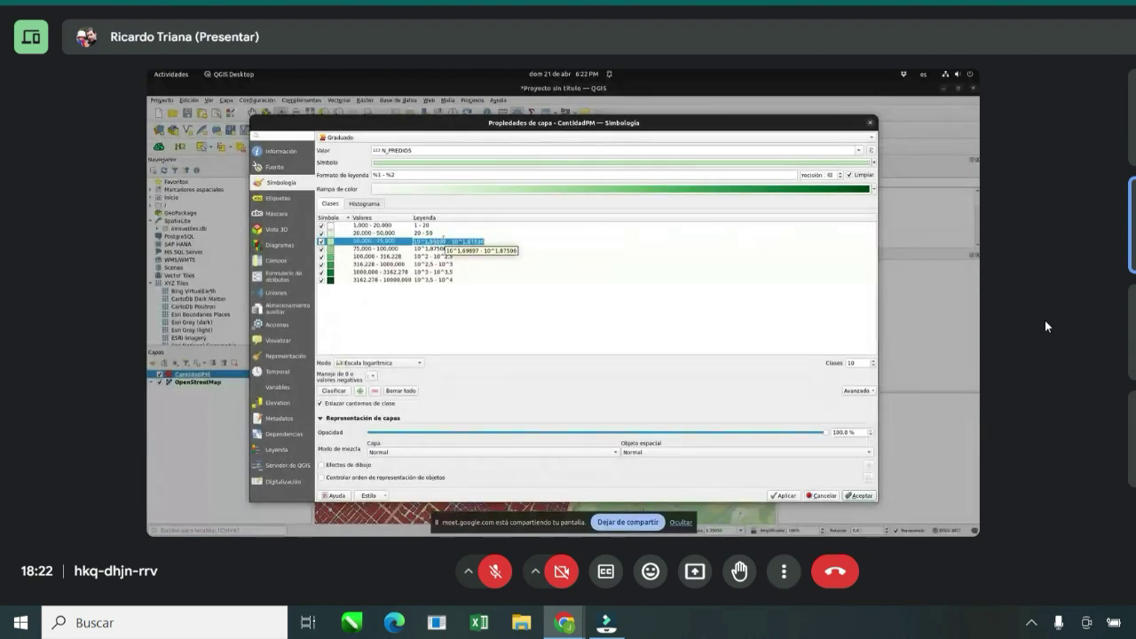
text(50 - 75)
Step: Change the legend of the class from 75 to 100 to "75 - 100"
click(411, 249)
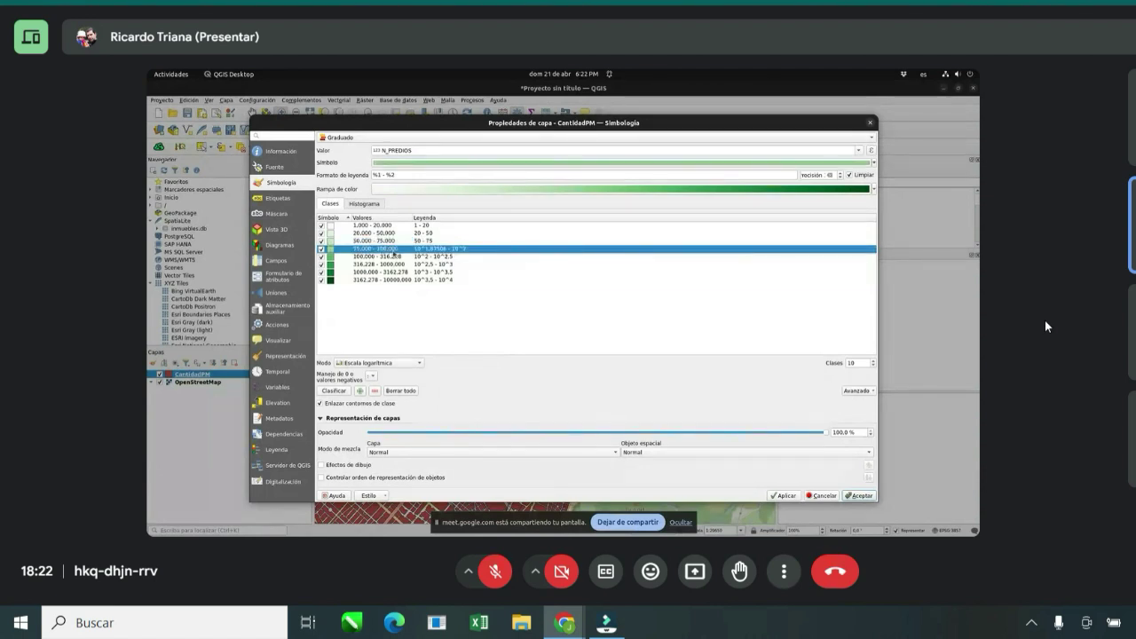
double_click(439, 249)
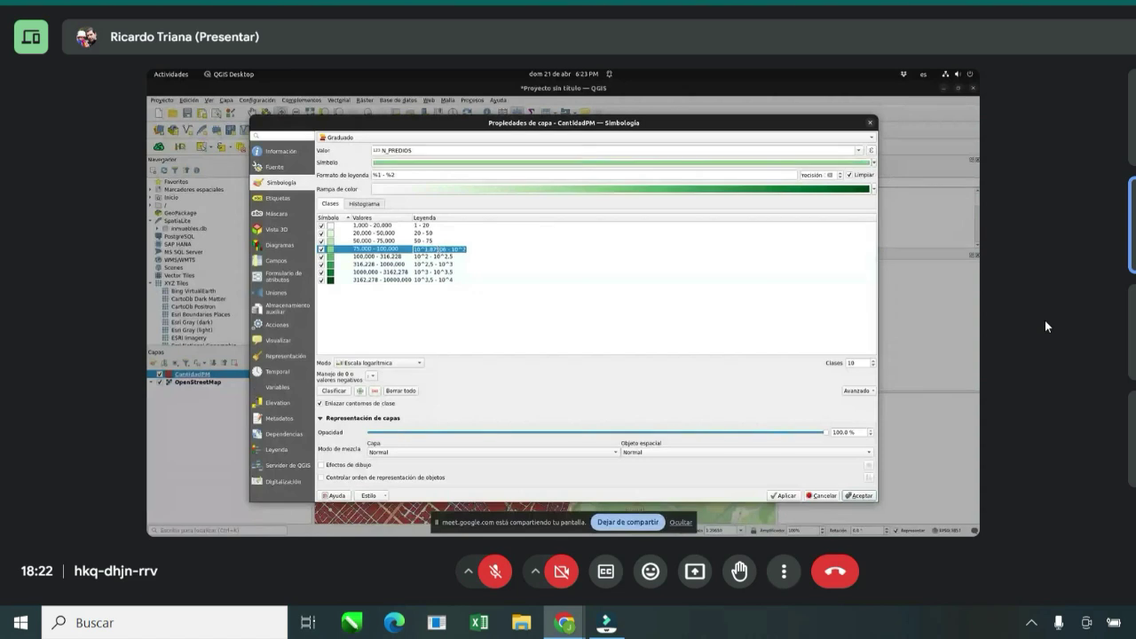
text(75 -1)
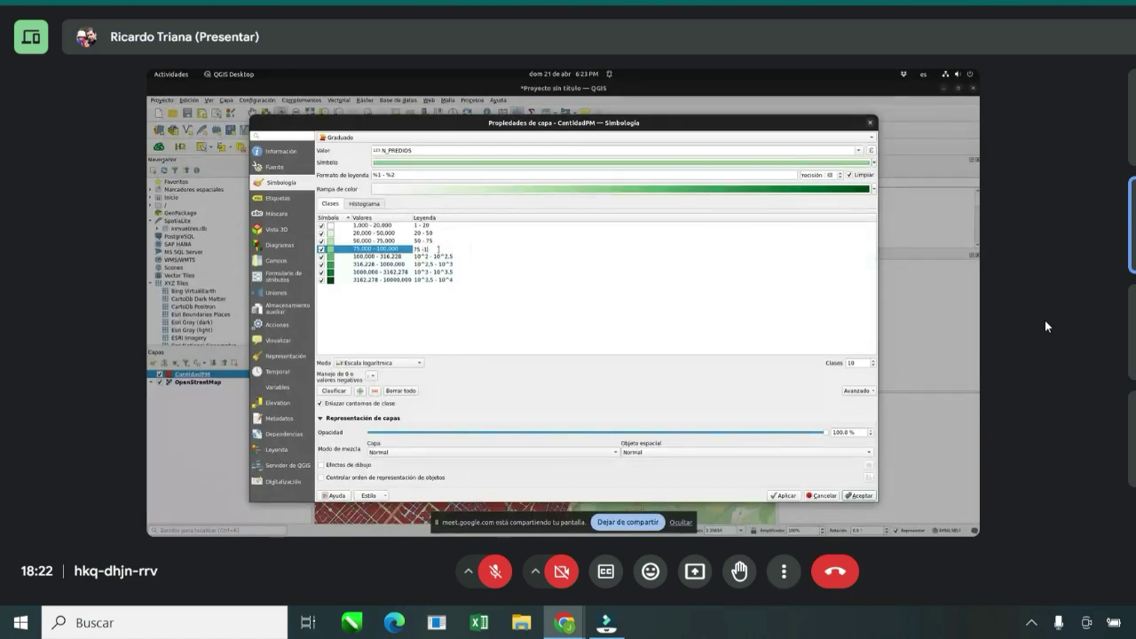
text(00)
key(Left)
key(Left)
key(Left)
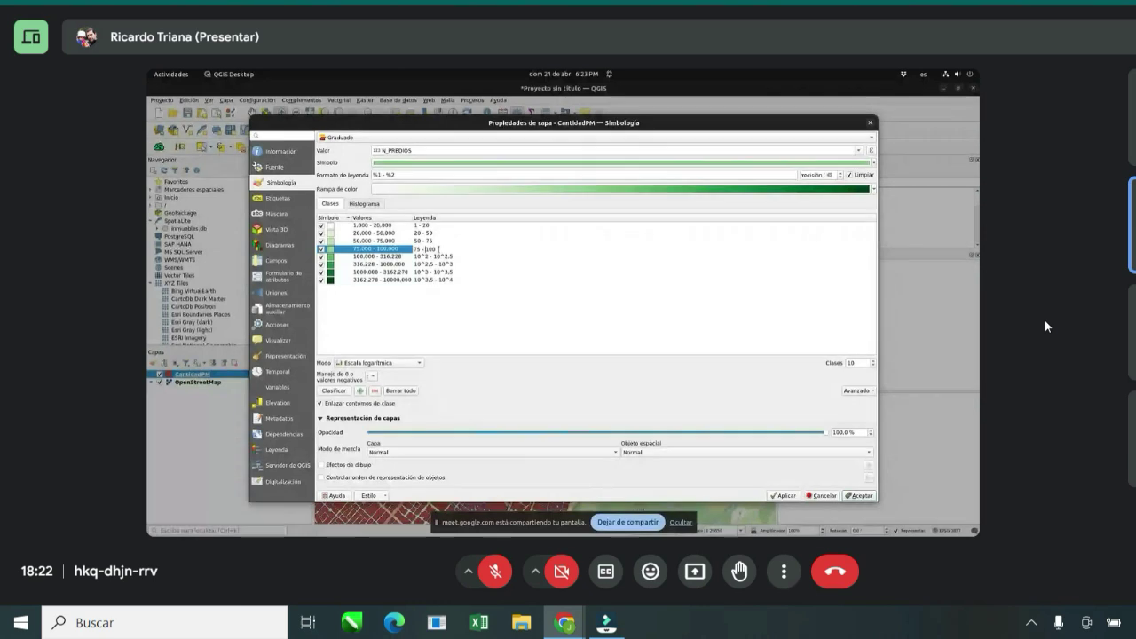
Step: Set the upper limit of the class starting at 100 to 150
double_click(382, 257)
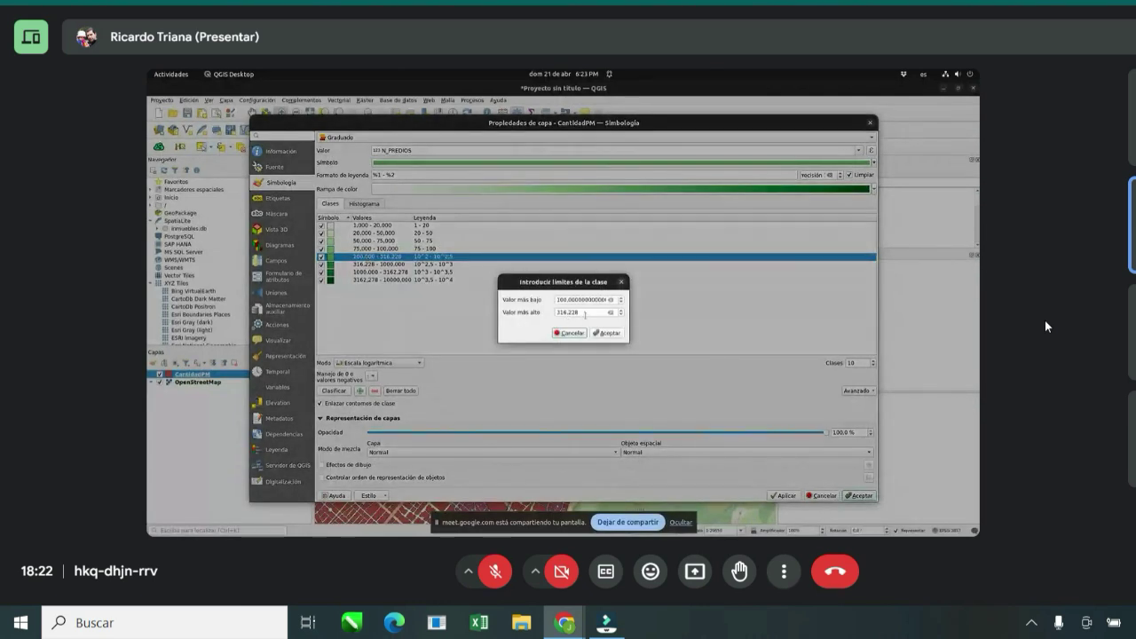
drag(585, 315, 537, 317)
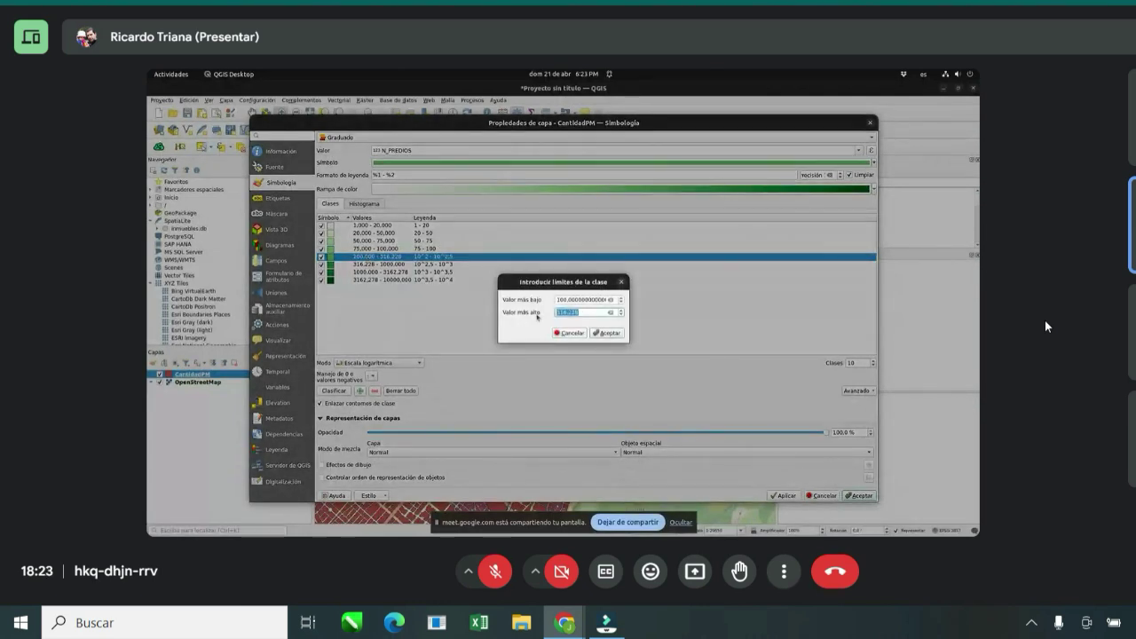
text(150)
click(600, 334)
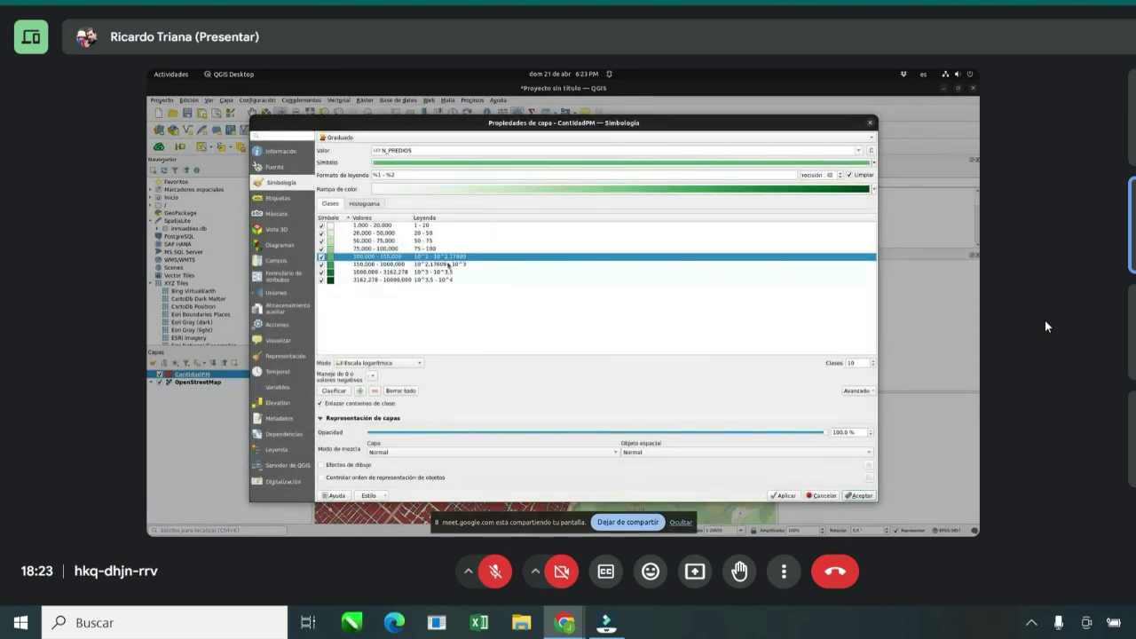
Step: Change the legend of the class from 100 to 150 to "100 - 150"
double_click(446, 257)
text(100)
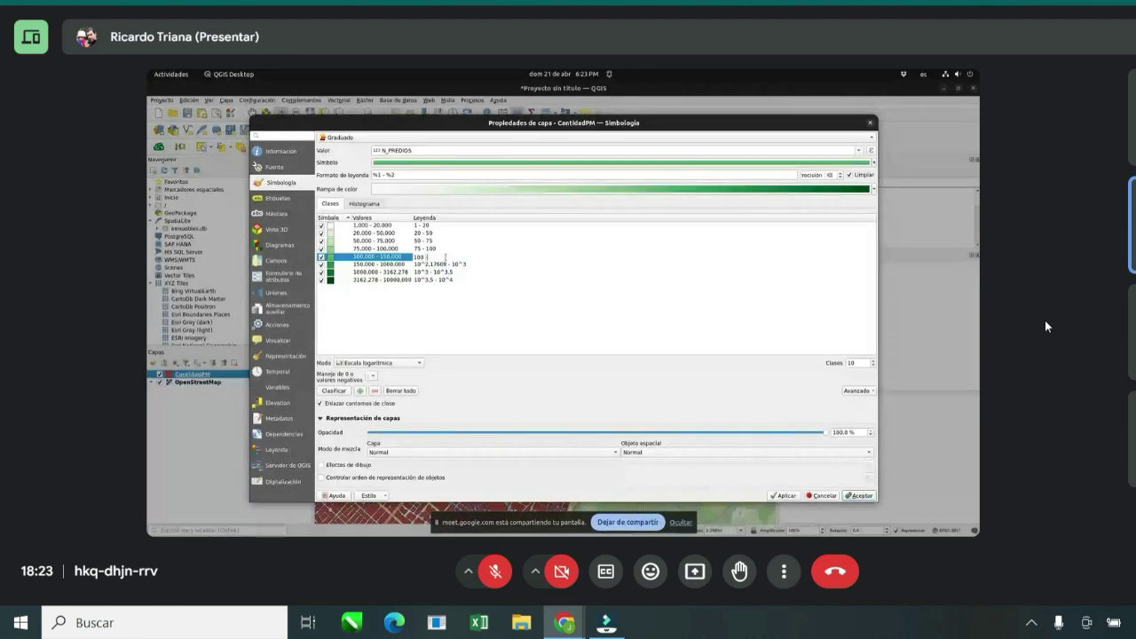
text( - 150)
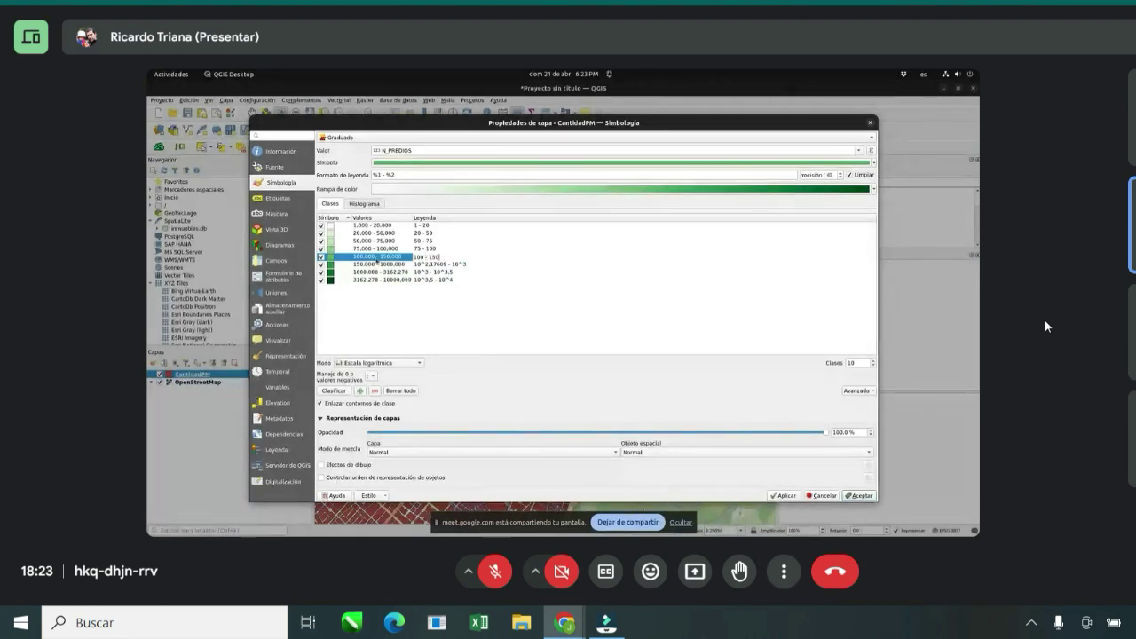
Step: Set the upper limit of the class starting at 150 to 200 and its legend to "150 - 200"
double_click(377, 264)
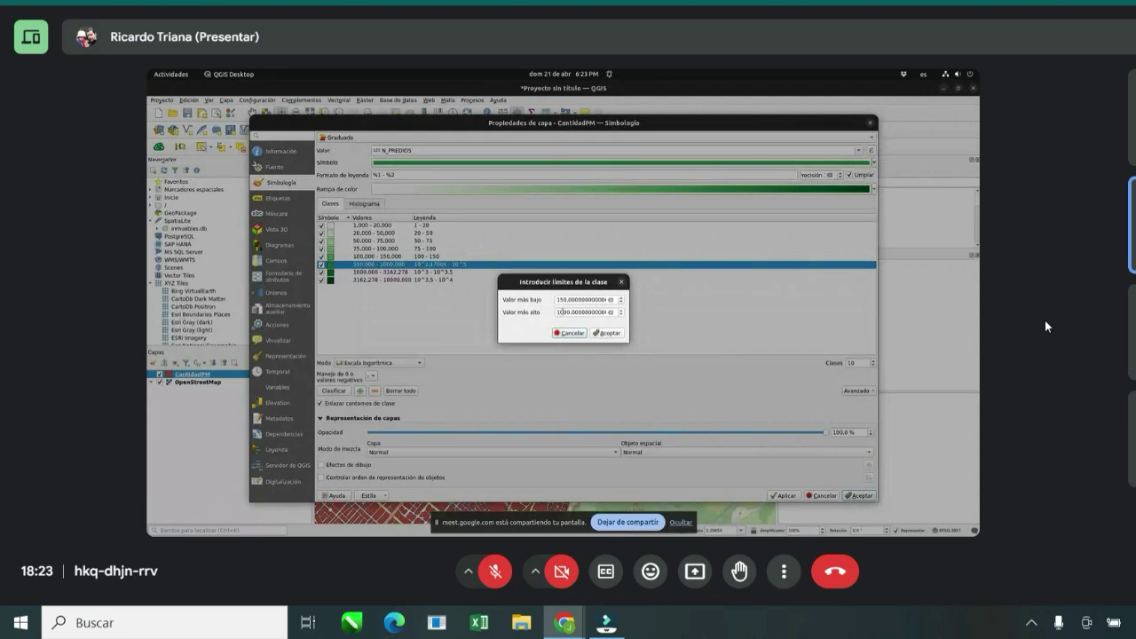
double_click(562, 311)
text(100)
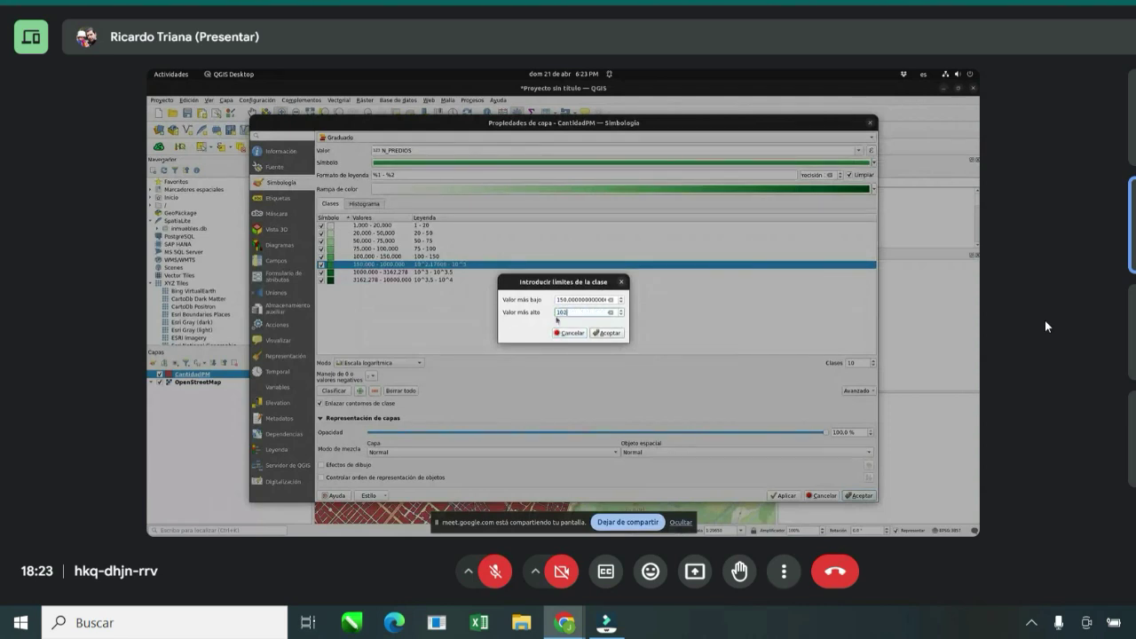
key(BackSpace)
key(BackSpace)
key(BackSpace)
key(BackSpace)
key(BackSpace)
text(200)
key(Return)
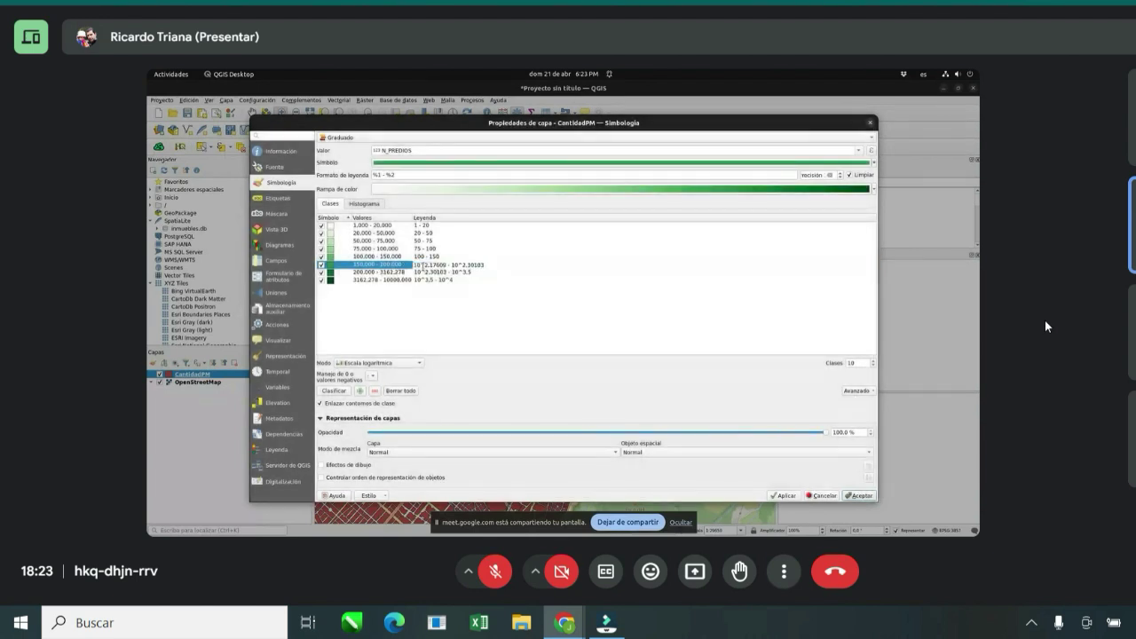
double_click(424, 265)
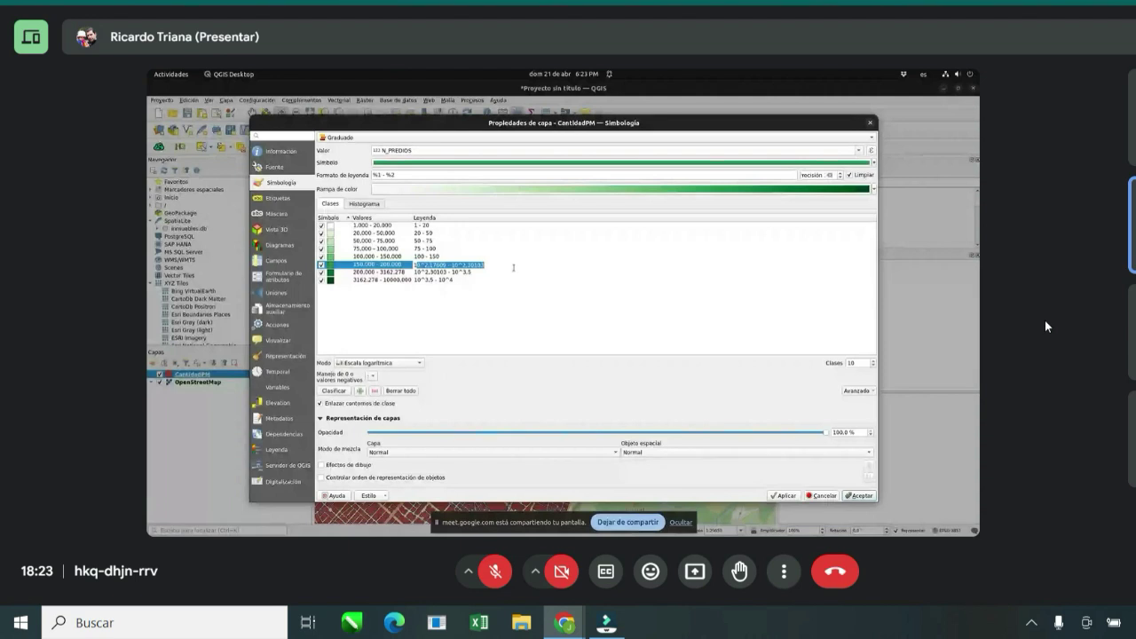
text(150 - 200)
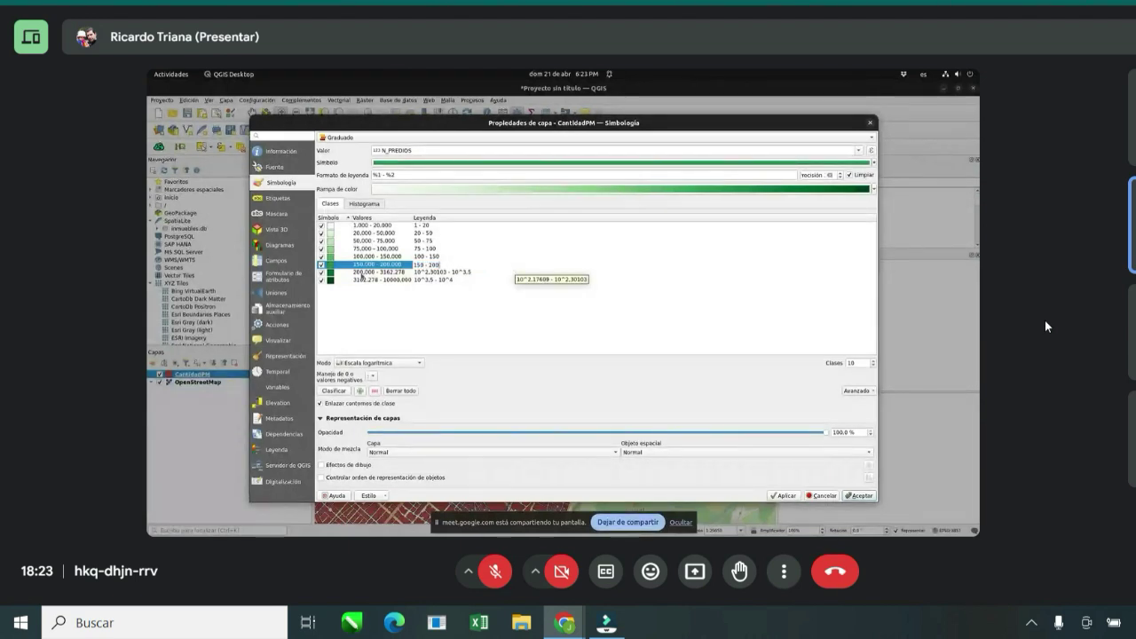
Step: Set the upper limit of the class starting at 200 to 500 and its legend to "200 - 500"
double_click(382, 273)
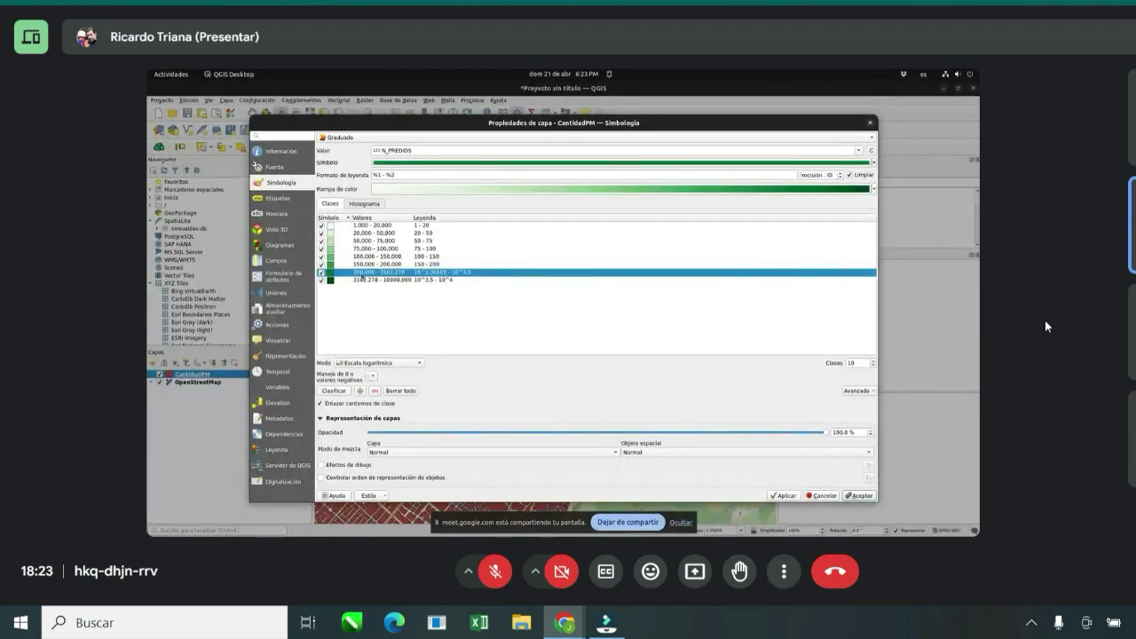
drag(583, 313, 510, 312)
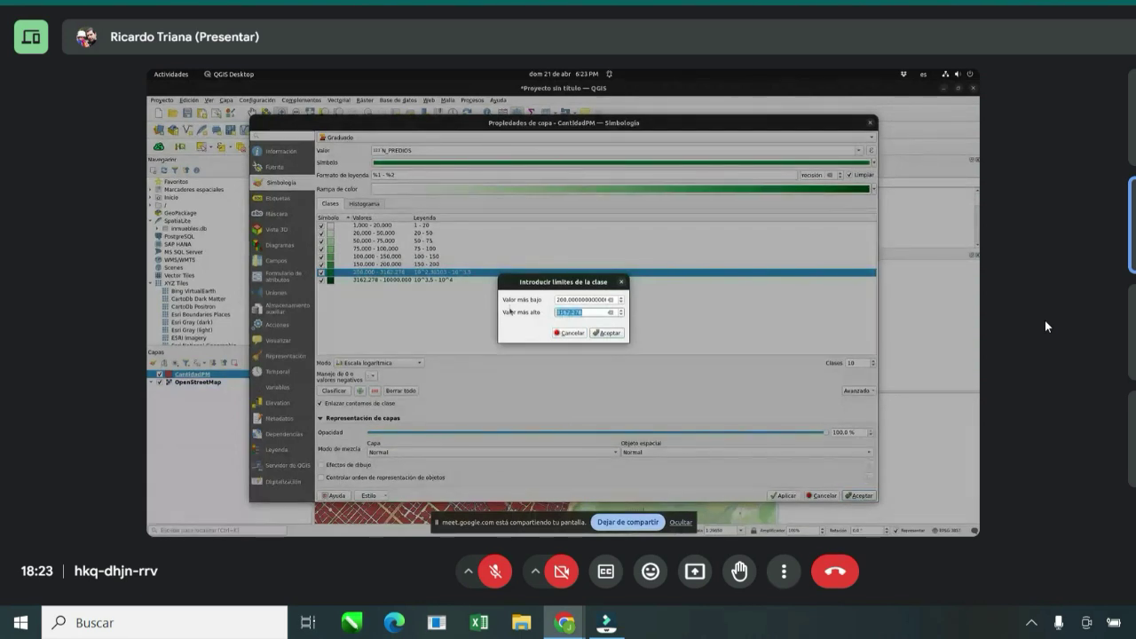
text(500)
key(Return)
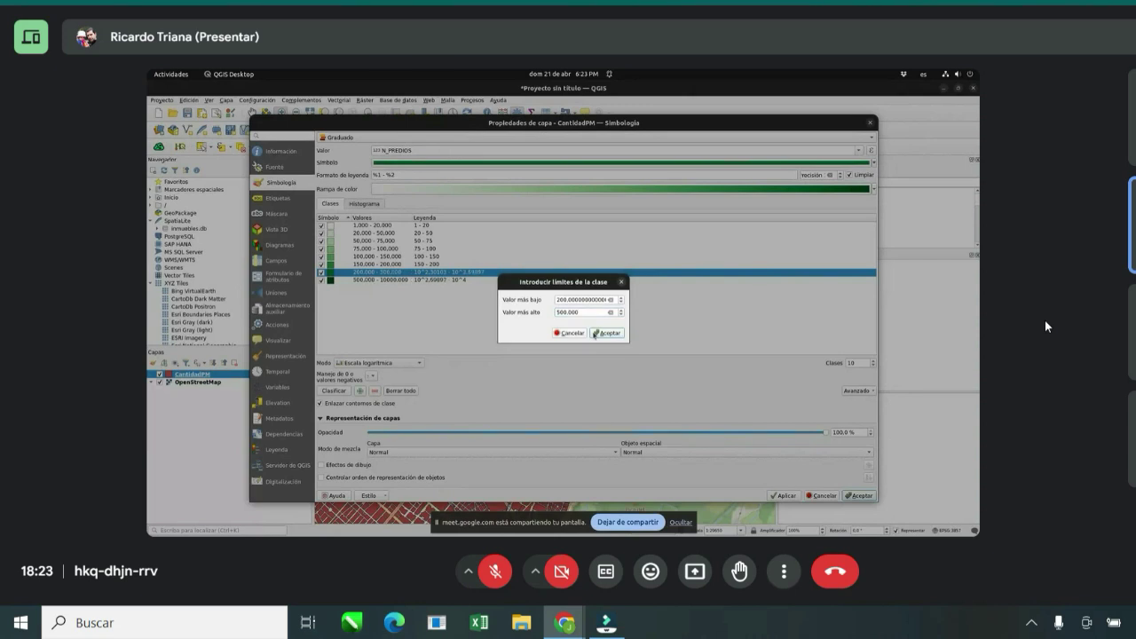
double_click(358, 278)
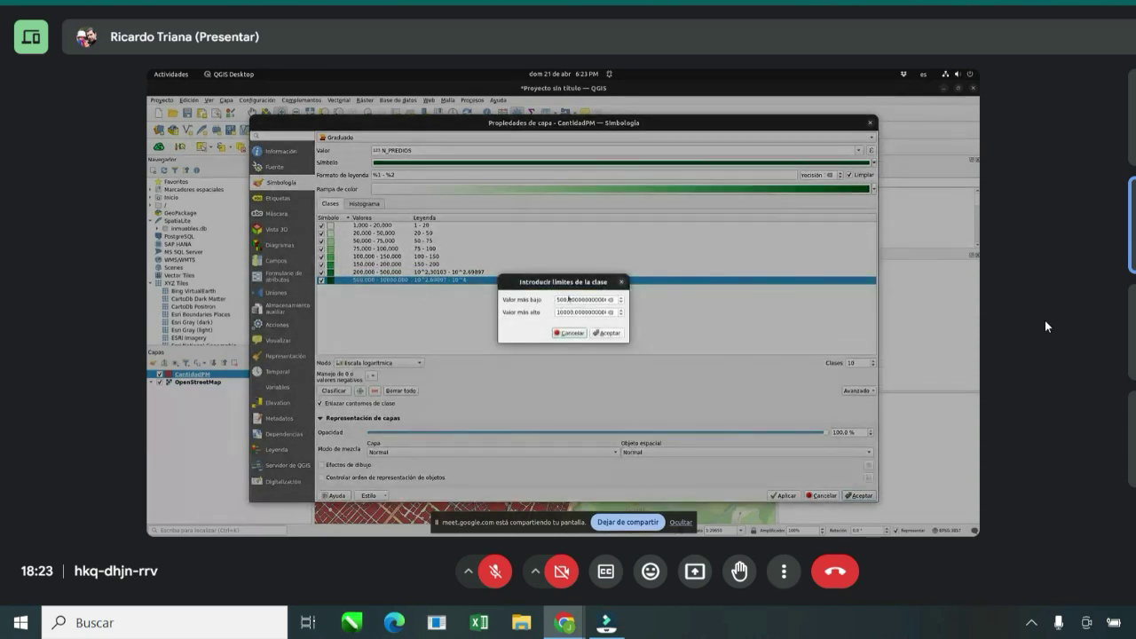
click(609, 333)
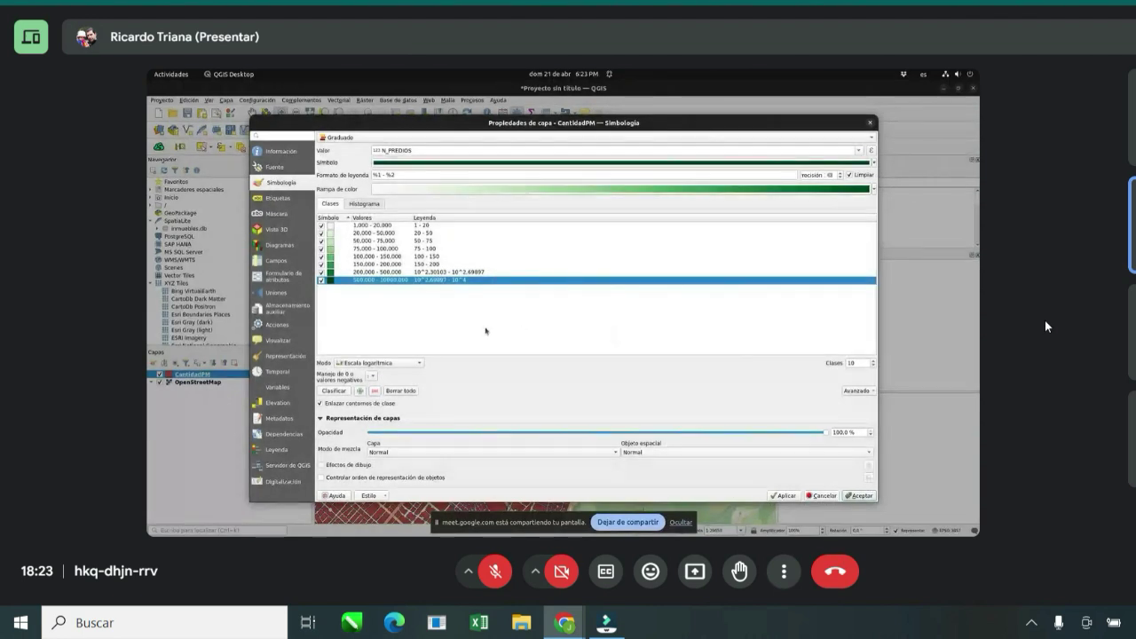
click(440, 272)
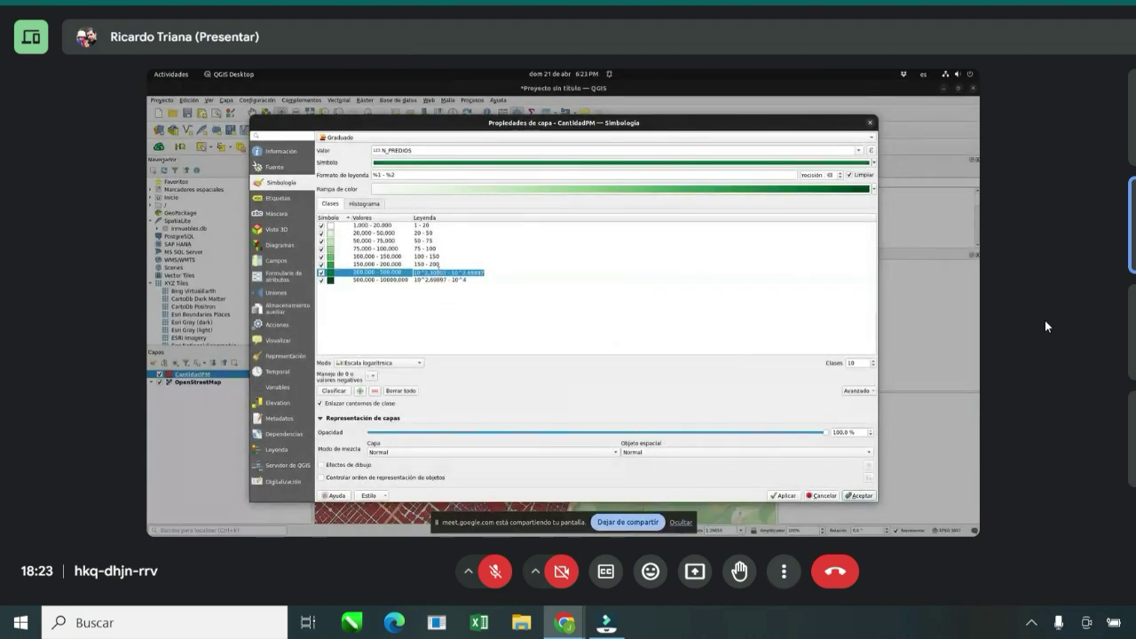
text(200 - 5)
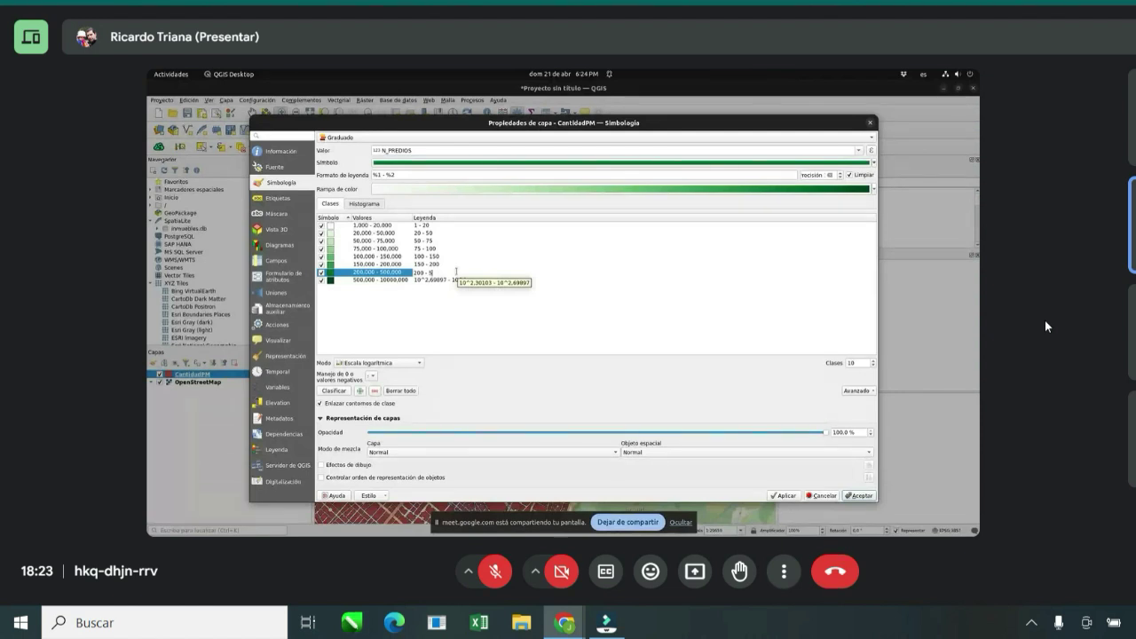
text(00)
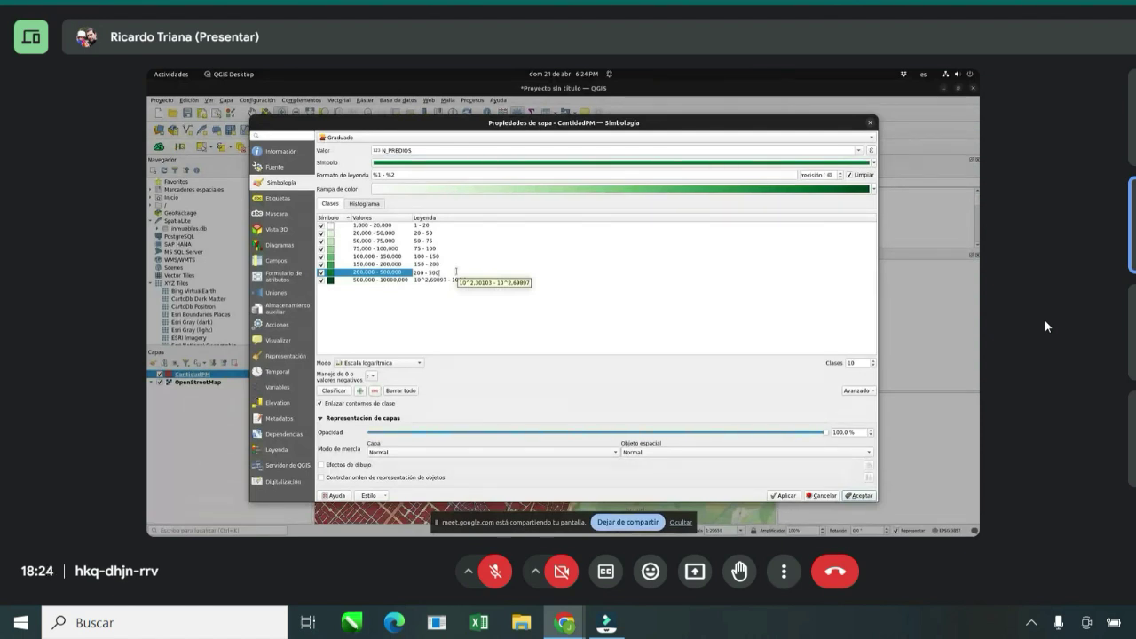
double_click(369, 281)
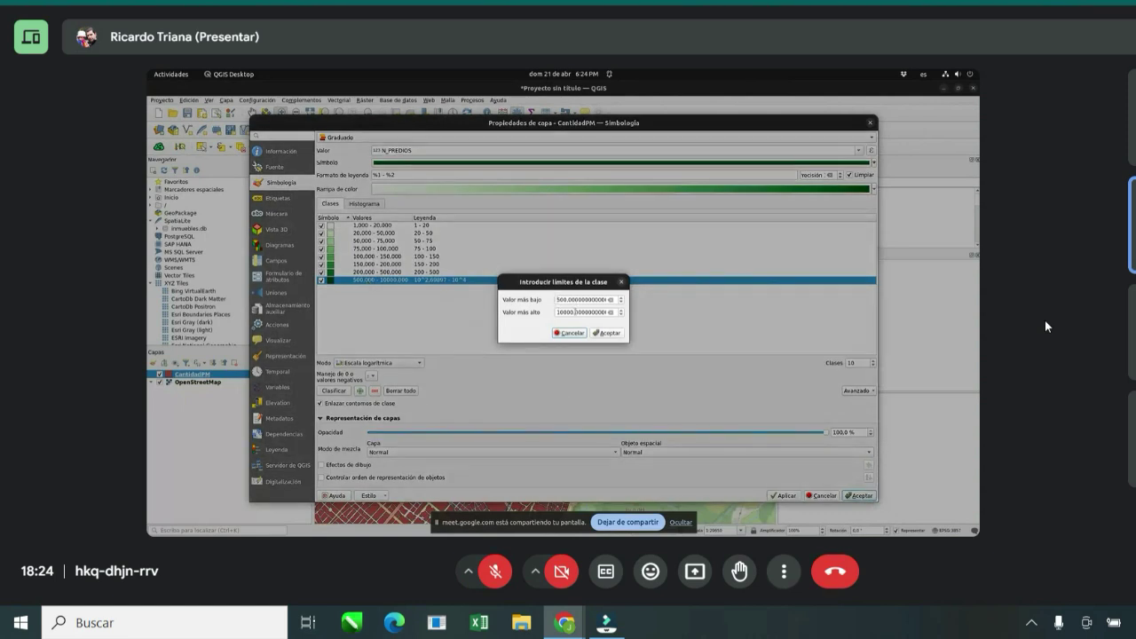
click(585, 334)
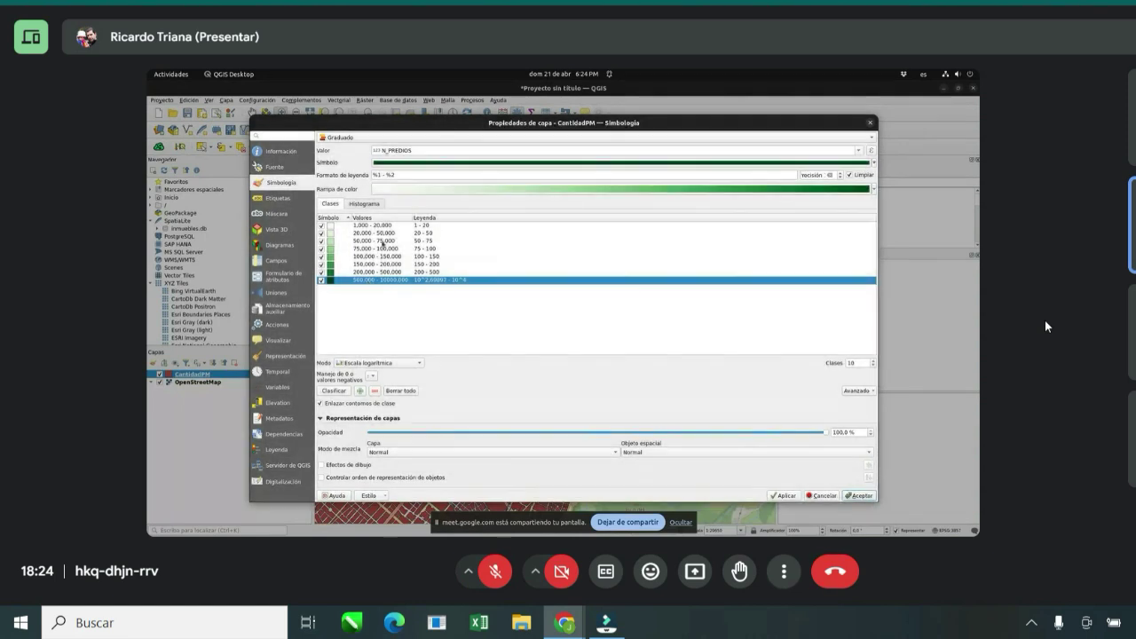
Step: Re-enter 75 and 100 as the lower and upper limits of the "75 - 100" class
double_click(359, 248)
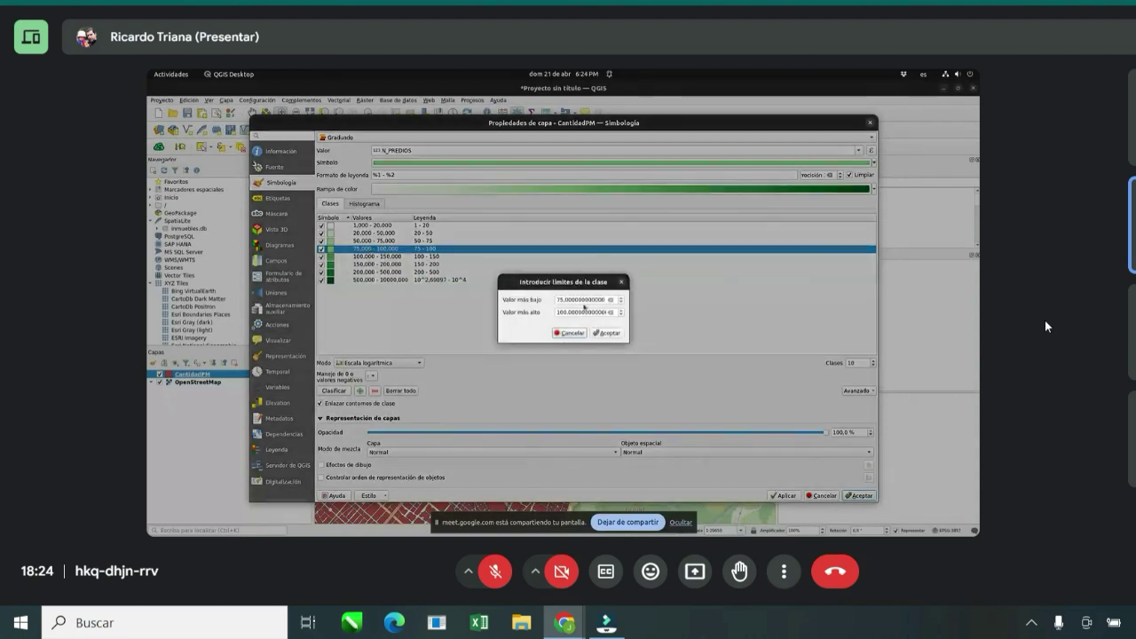
triple_click(584, 301)
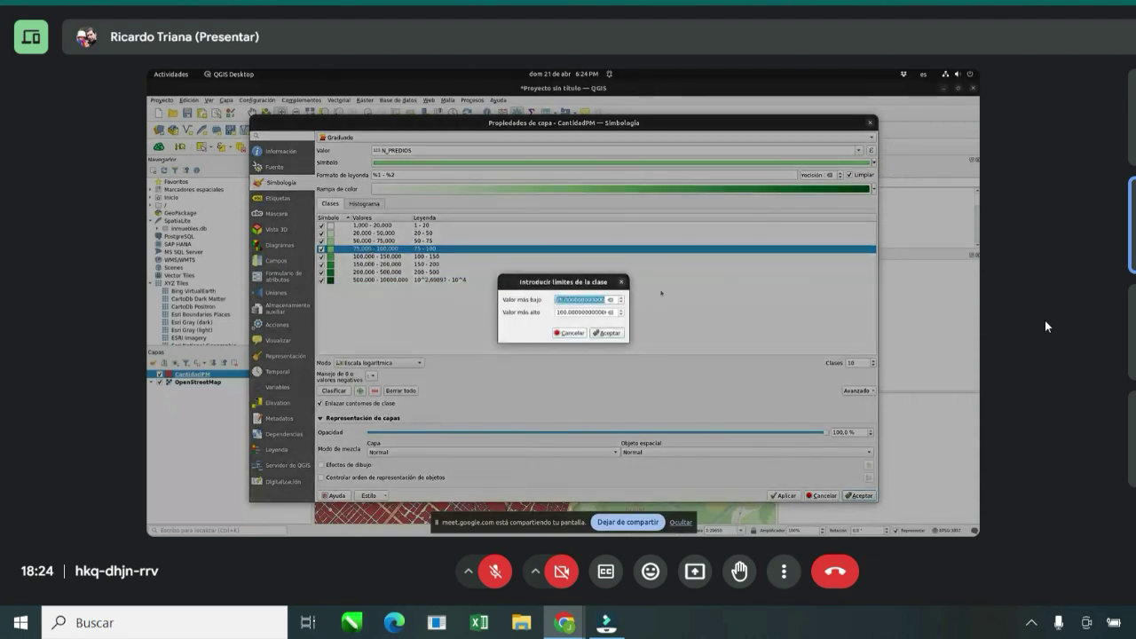
text(45)
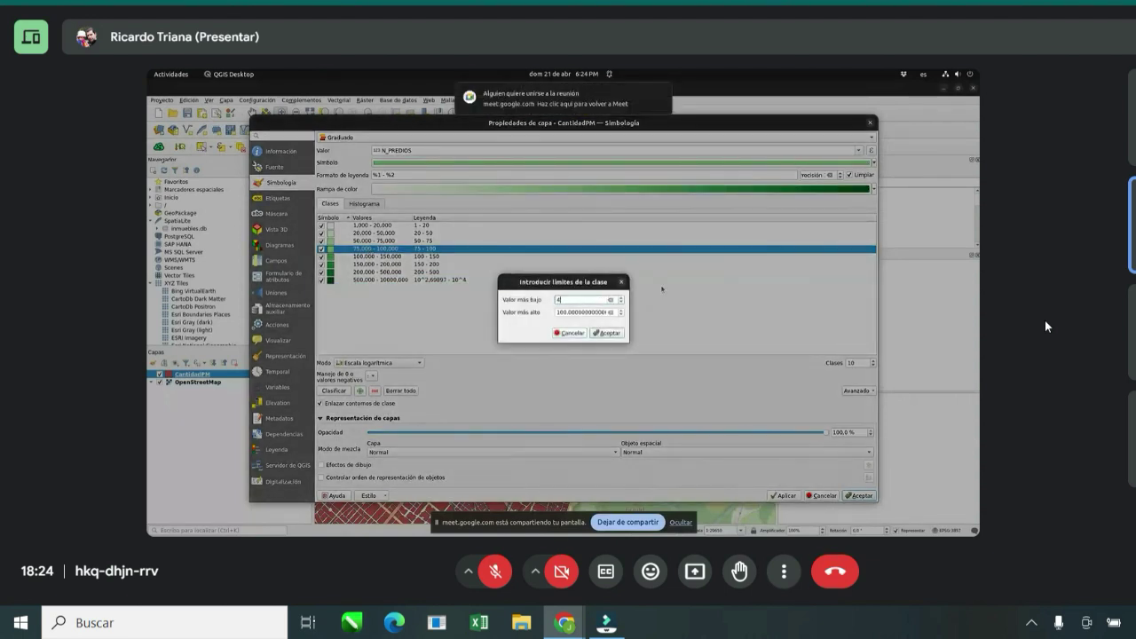
key(BackSpace)
text(75)
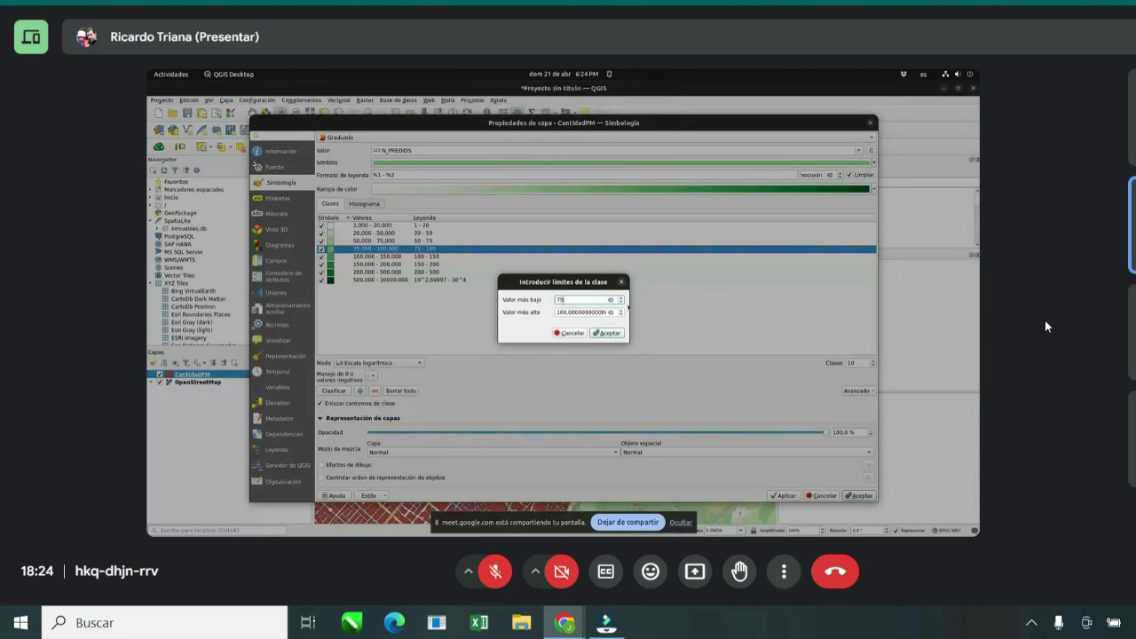
key(Tab)
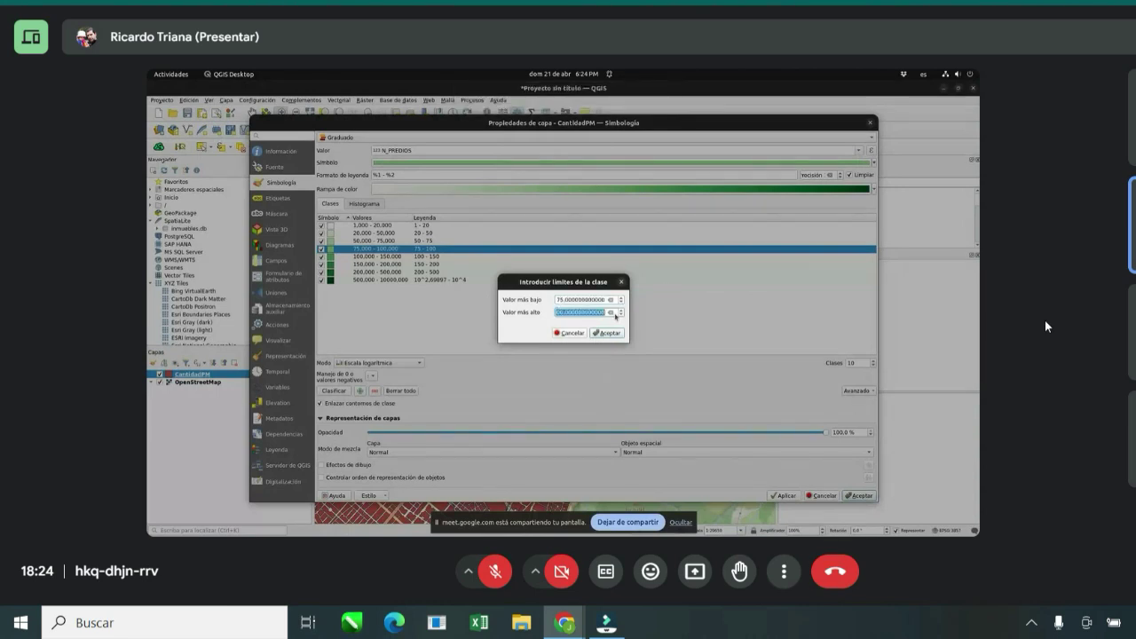
text(100)
click(607, 332)
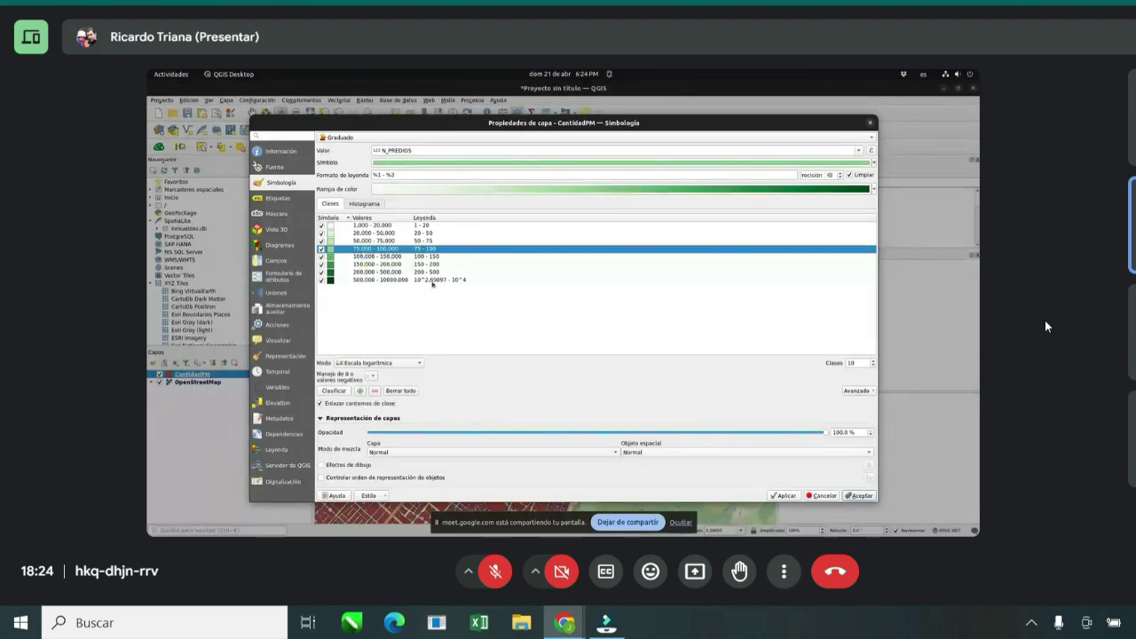
Step: Change the legend of the last class to "500 - 10000" and accept the CantidadPM symbology
double_click(433, 280)
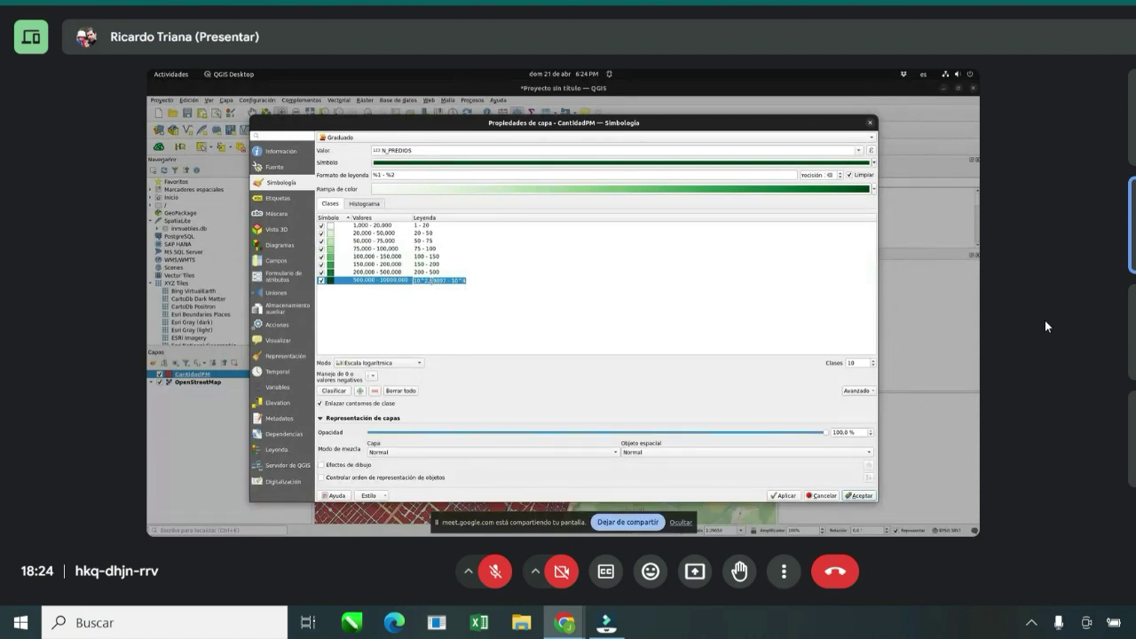
text(500 - 10000)
click(458, 298)
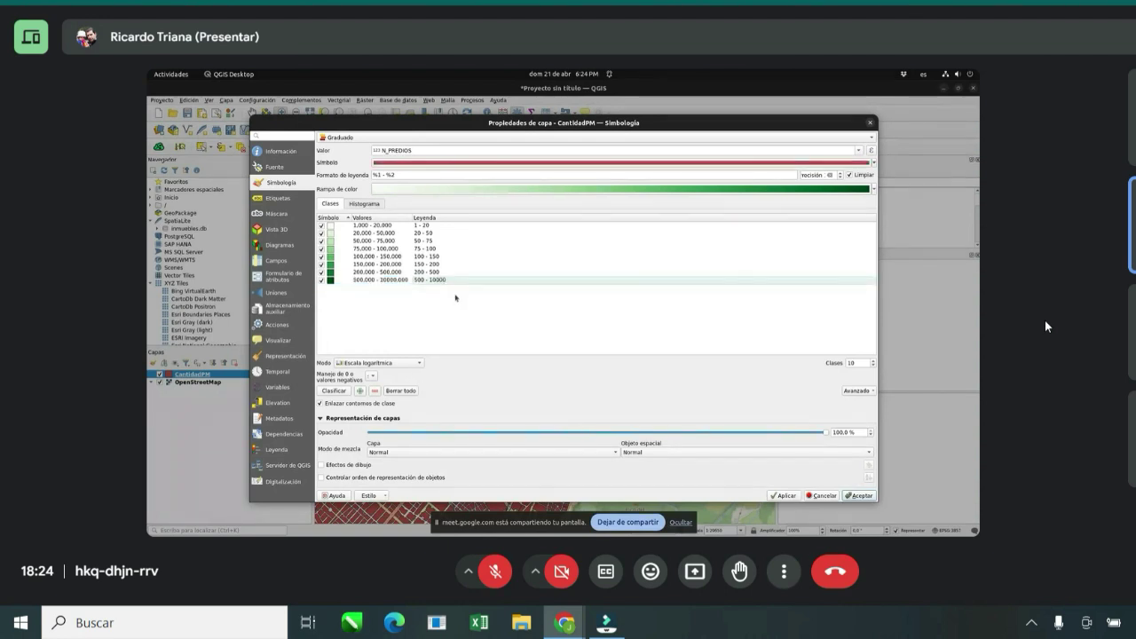
click(861, 495)
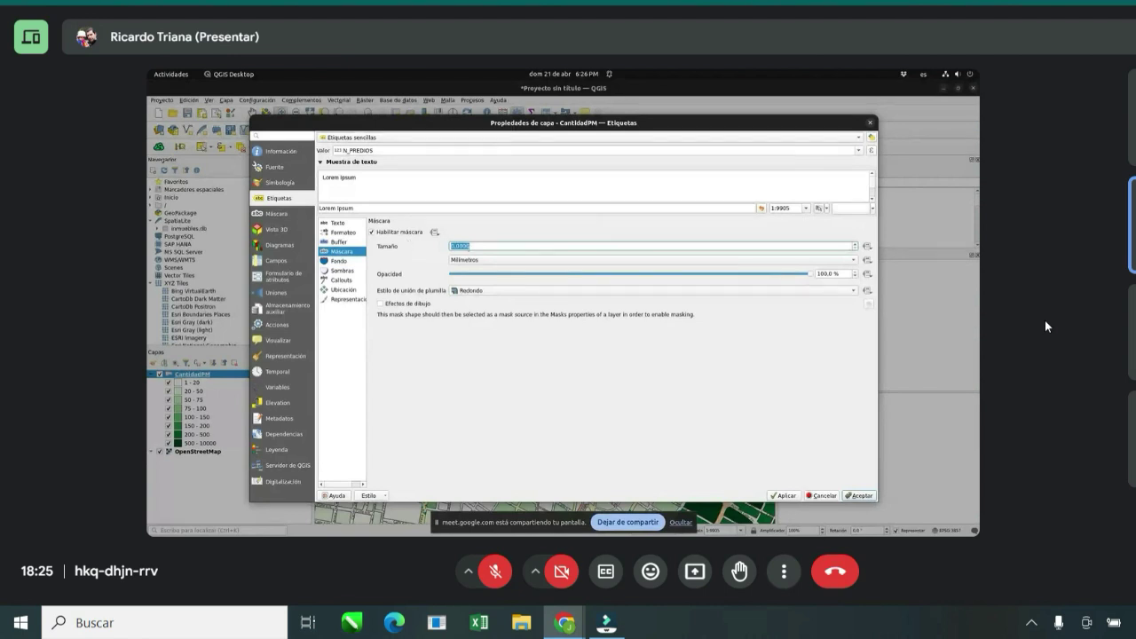
Step: Set the mask size of the CantidadPM labels to 1 mm, apply it and accept the label settings
text(1)
click(781, 496)
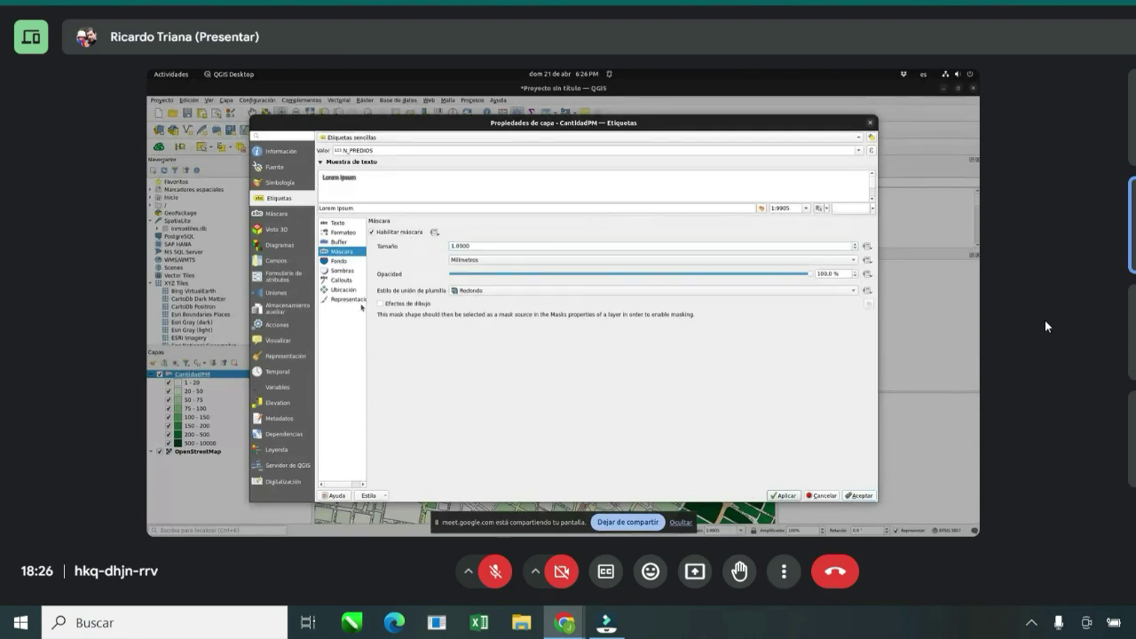
click(341, 223)
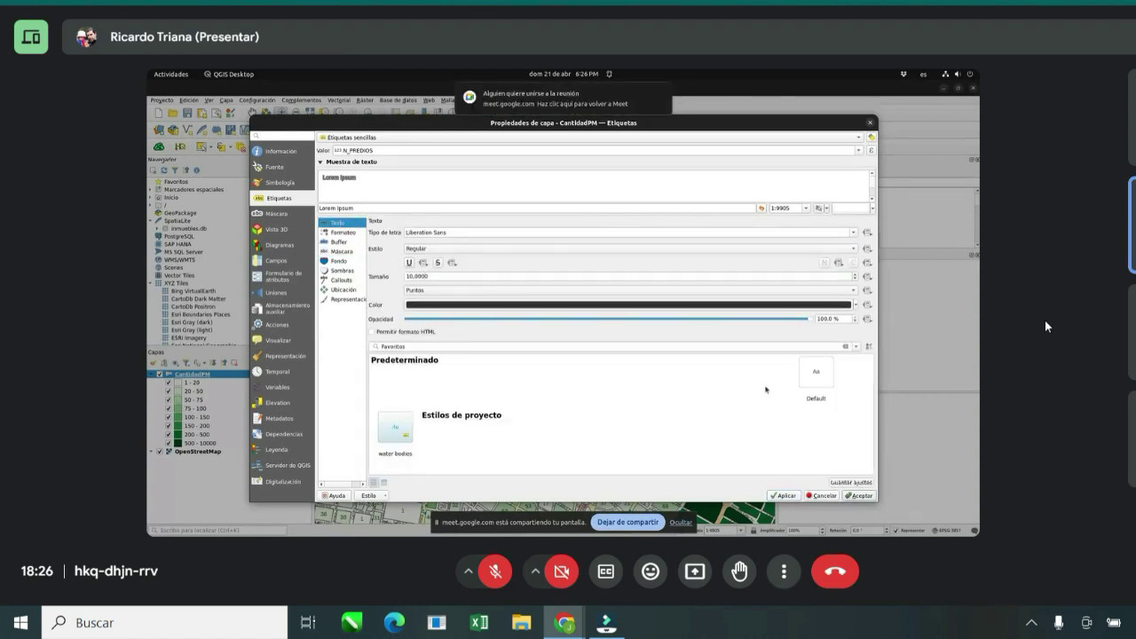
click(857, 495)
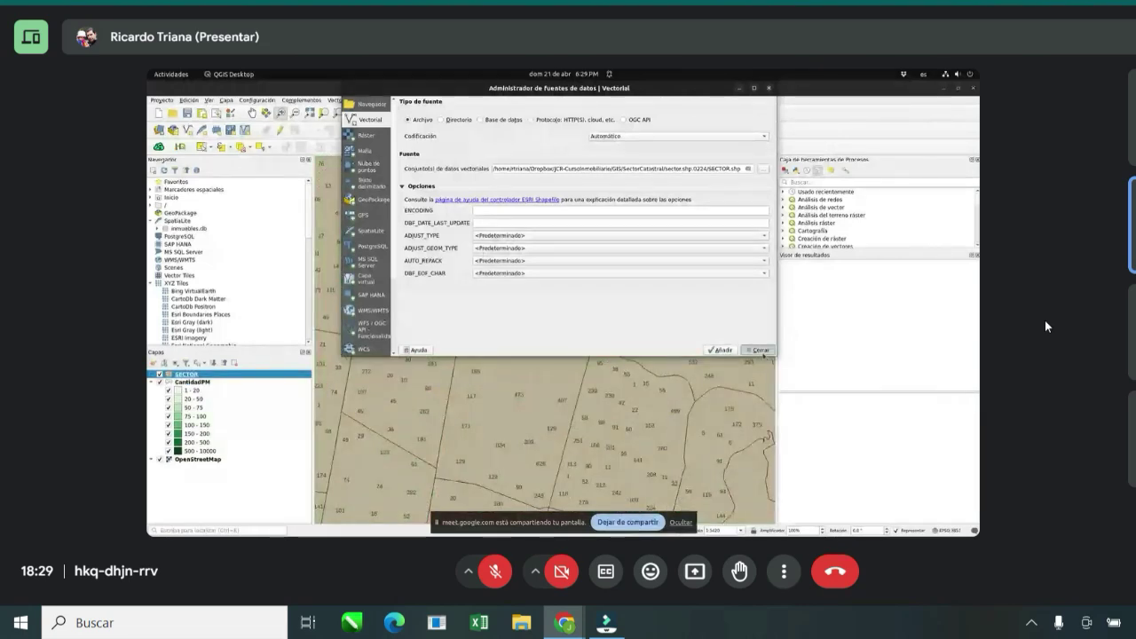
Step: Close the data source manager and apply the "outline red" fill symbol to the SECTOR layer
click(760, 350)
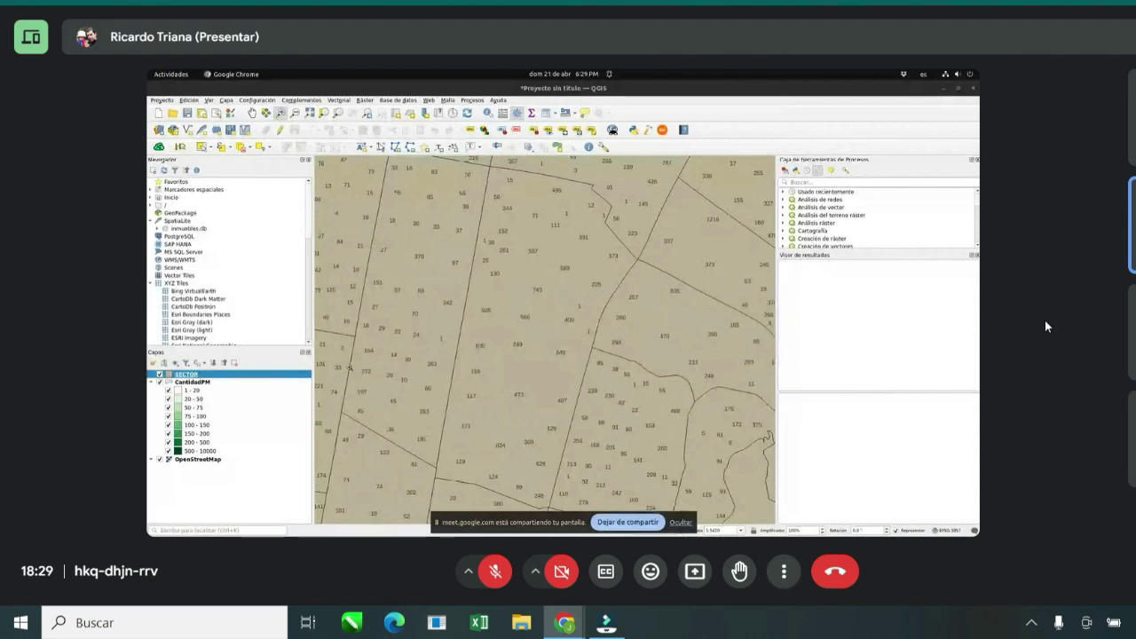
right_click(190, 375)
click(202, 373)
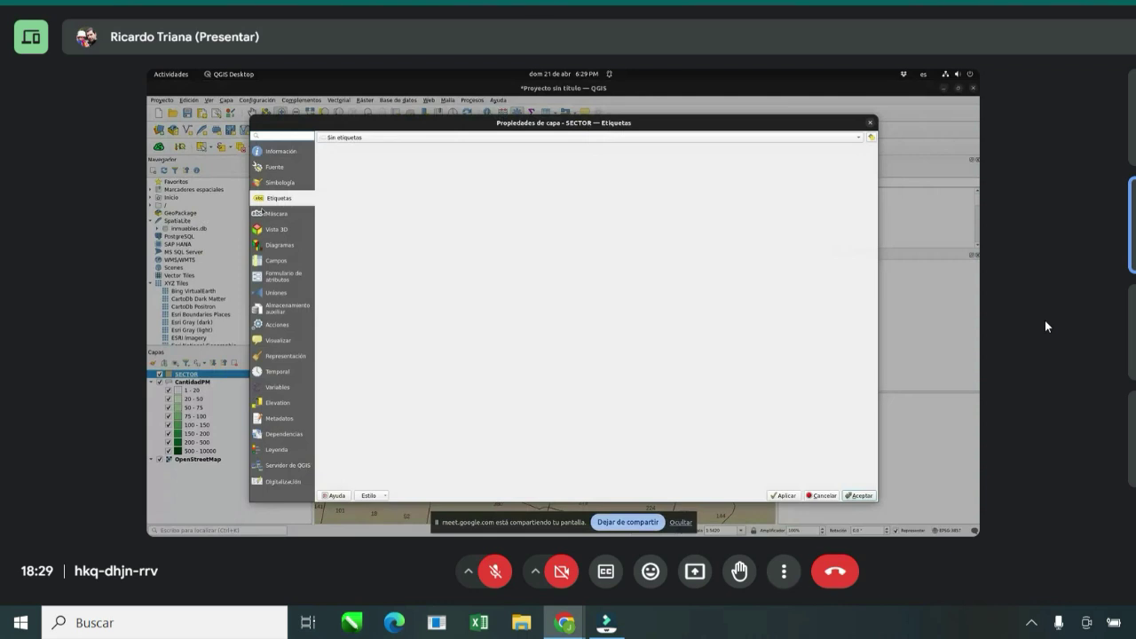
click(275, 182)
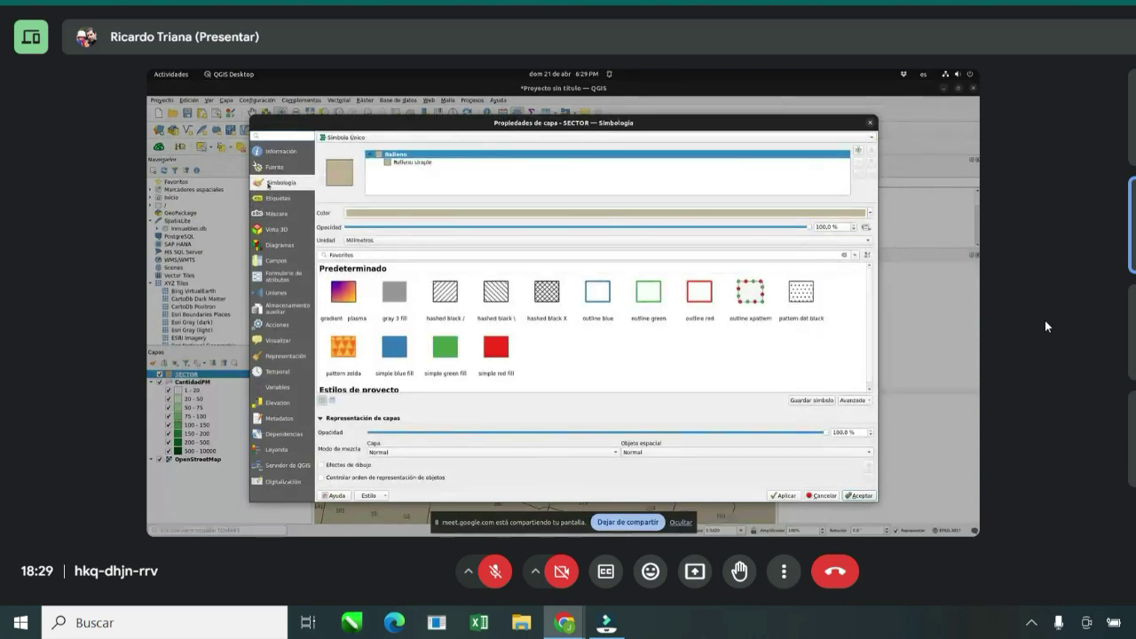
click(406, 163)
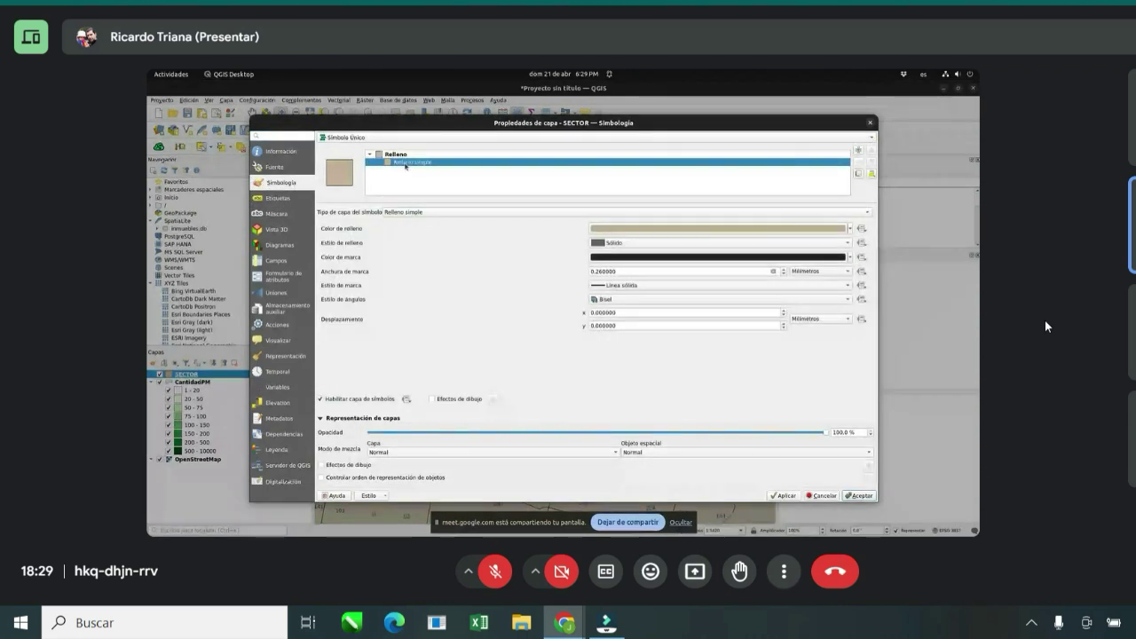
click(404, 155)
click(699, 293)
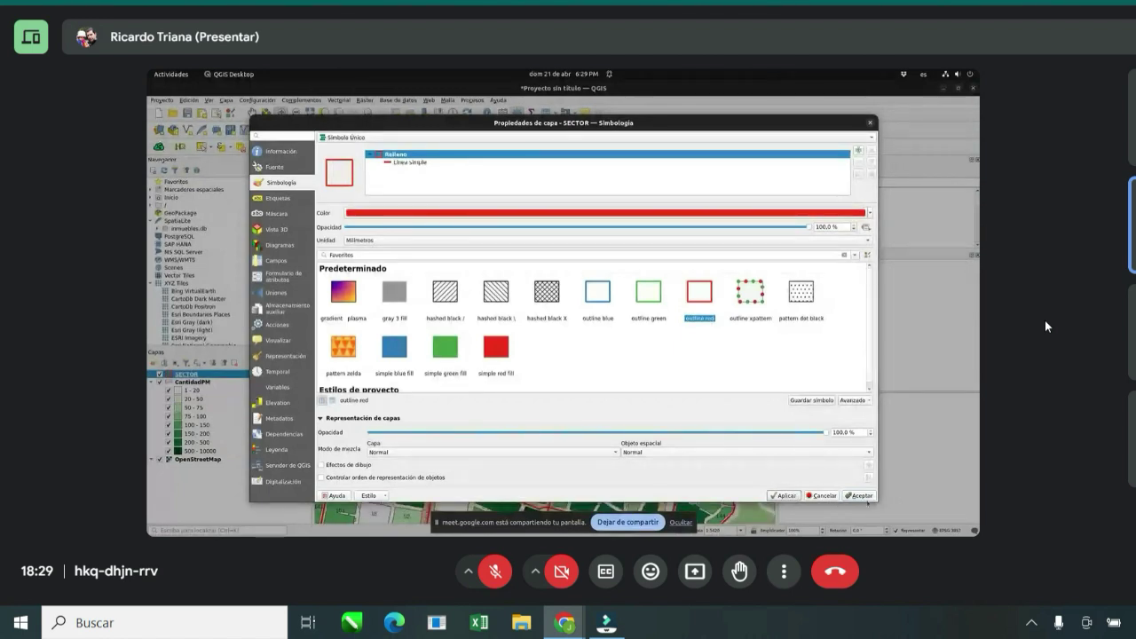
click(861, 495)
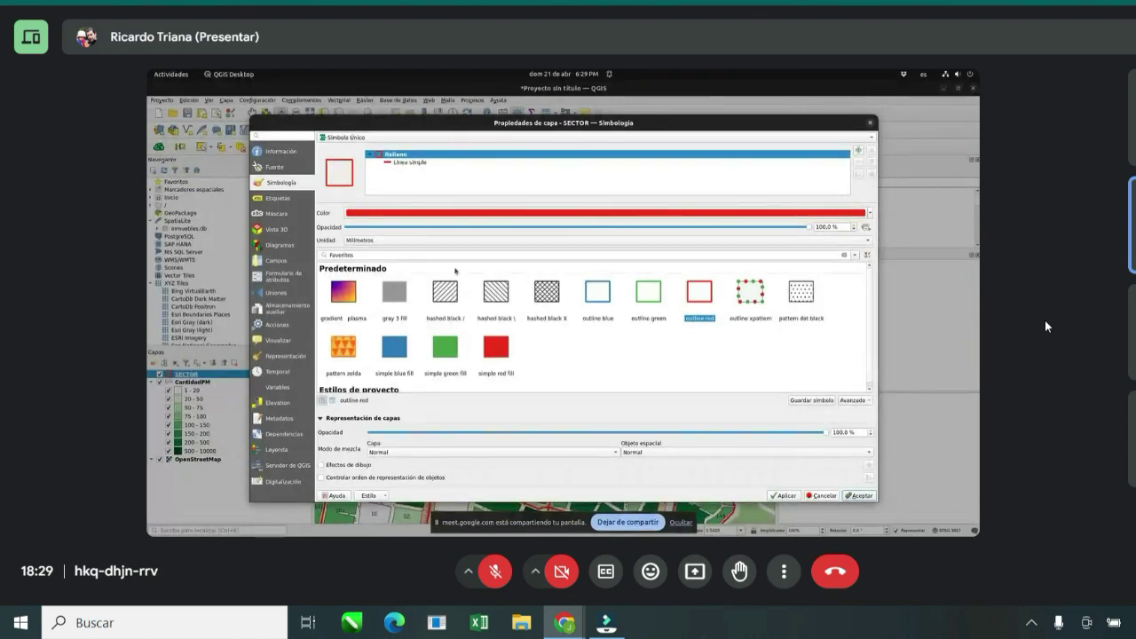
Step: Turn on single labels for the SECTOR layer, using the SCANOMBRE field as the label value
click(279, 197)
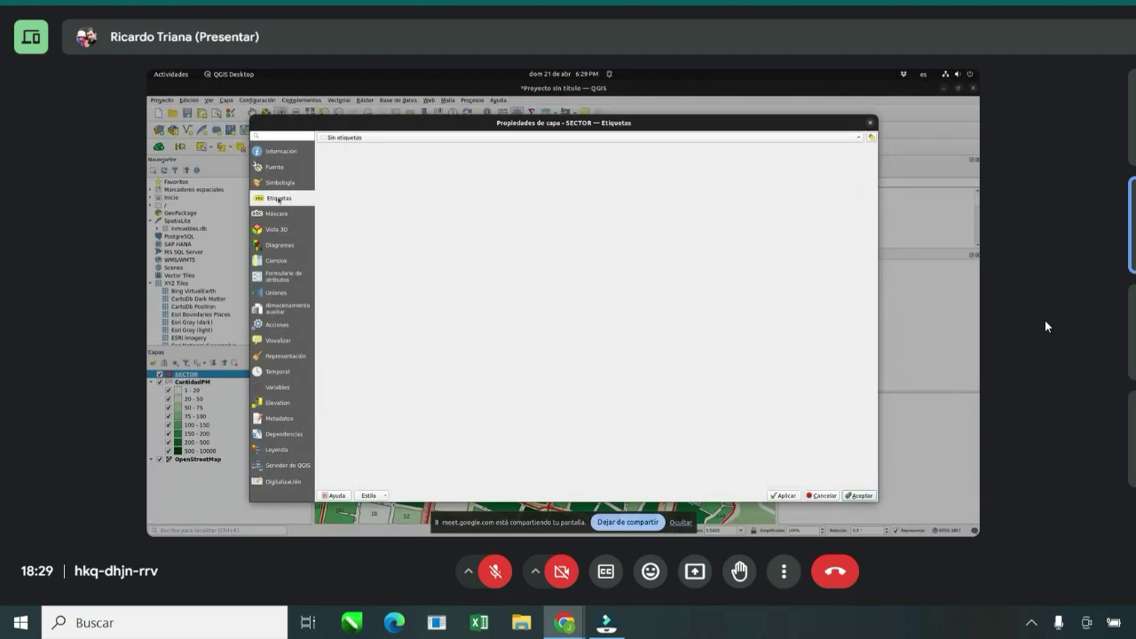
click(338, 138)
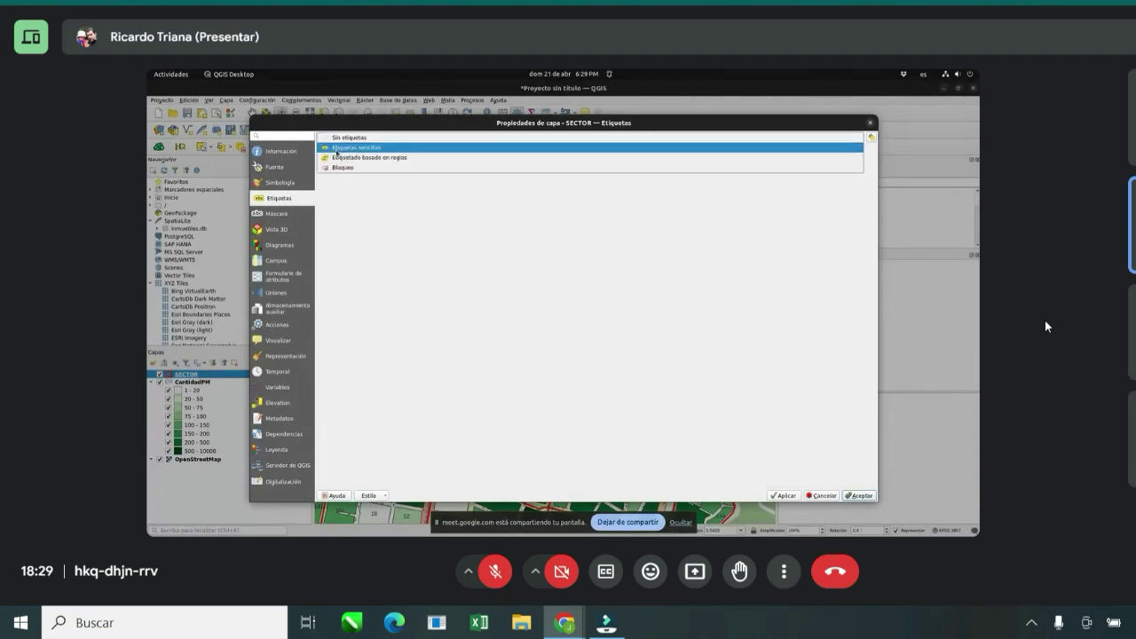
click(337, 148)
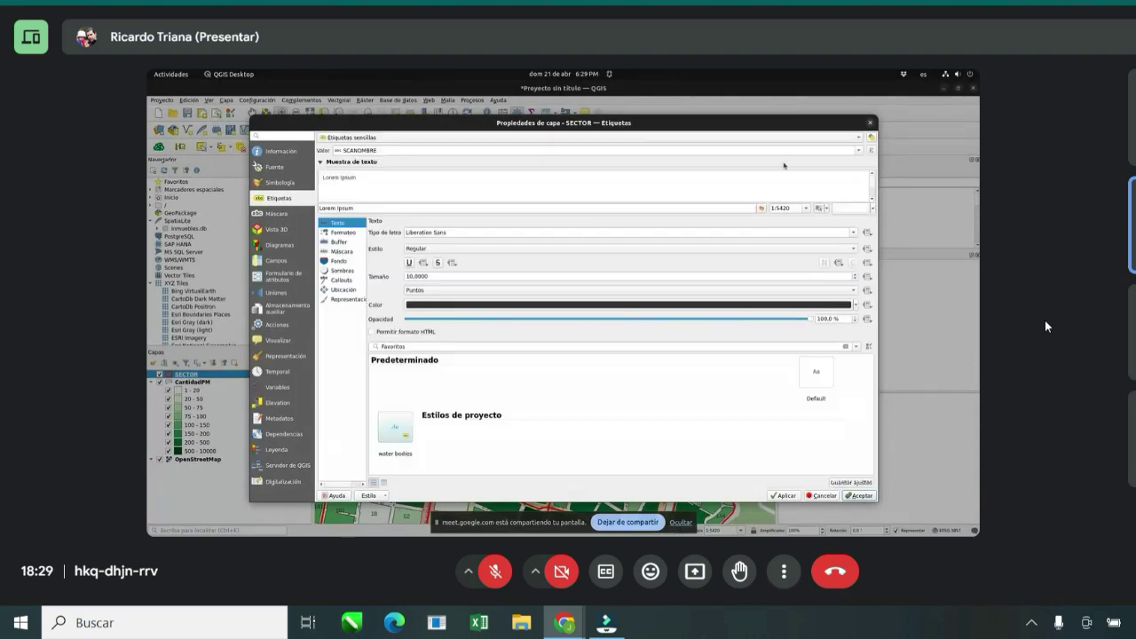
click(858, 151)
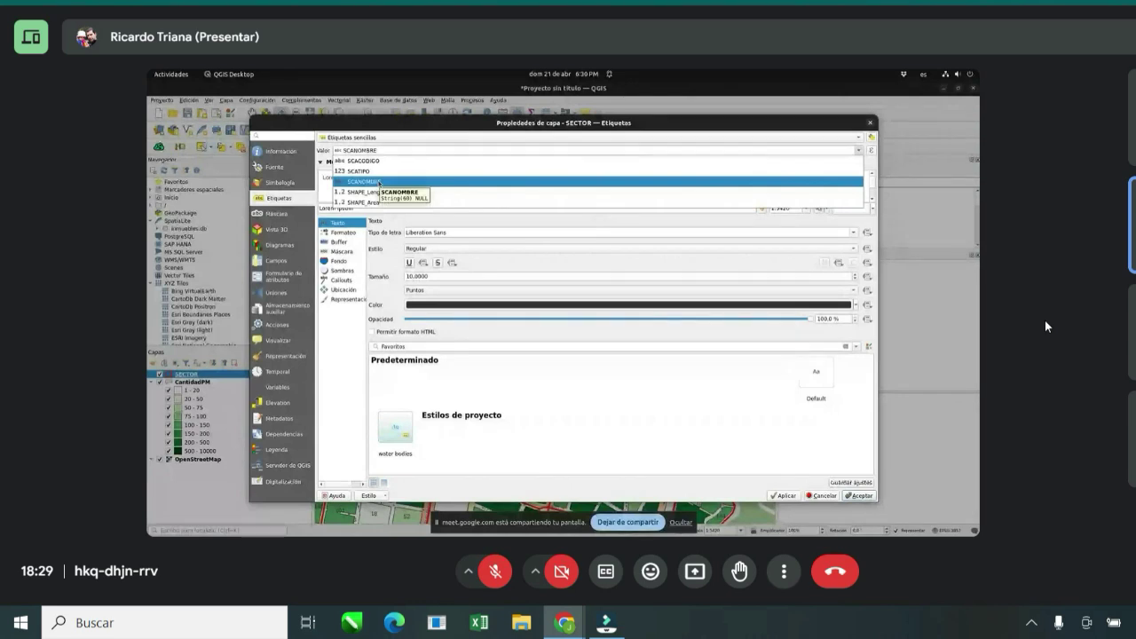
click(379, 182)
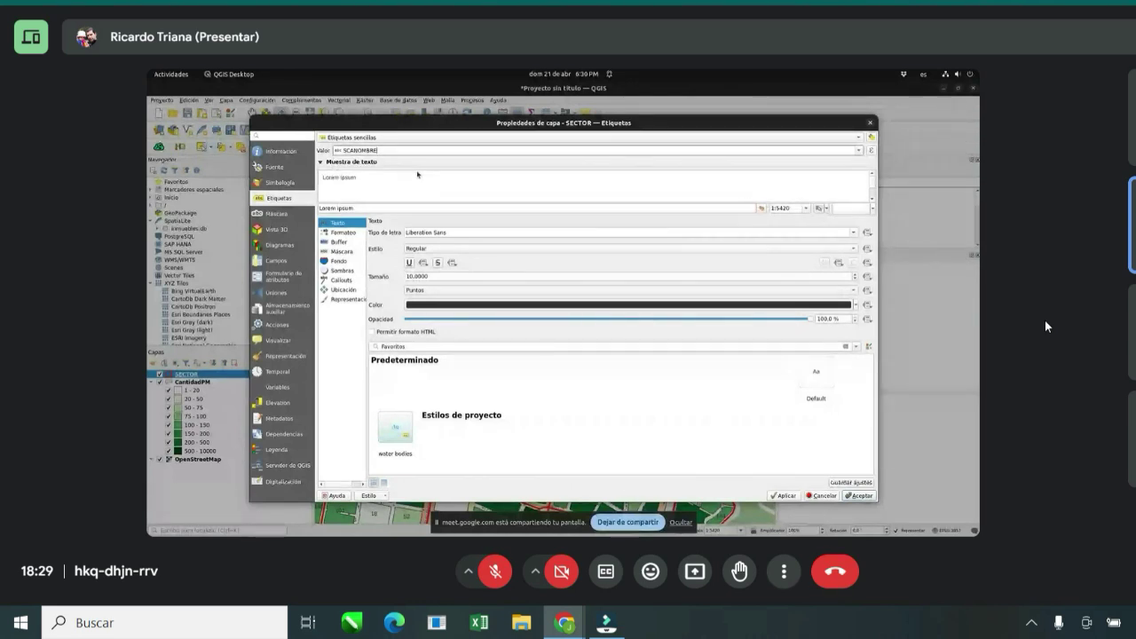
Step: Enable the text buffer on the SECTOR labels and accept the layer properties
click(338, 242)
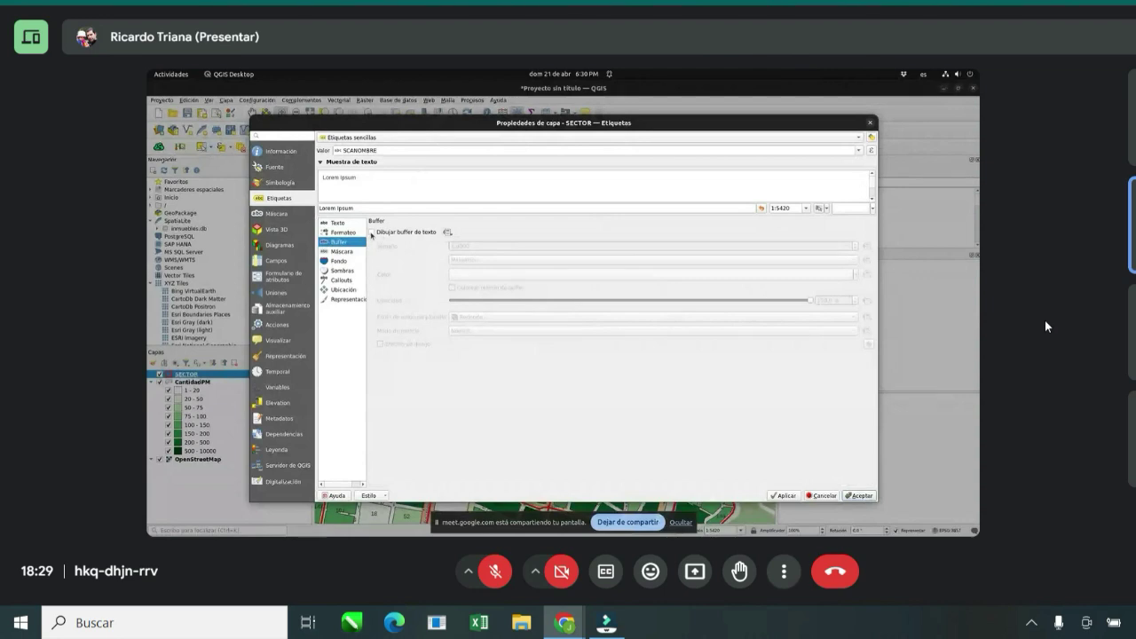
click(372, 233)
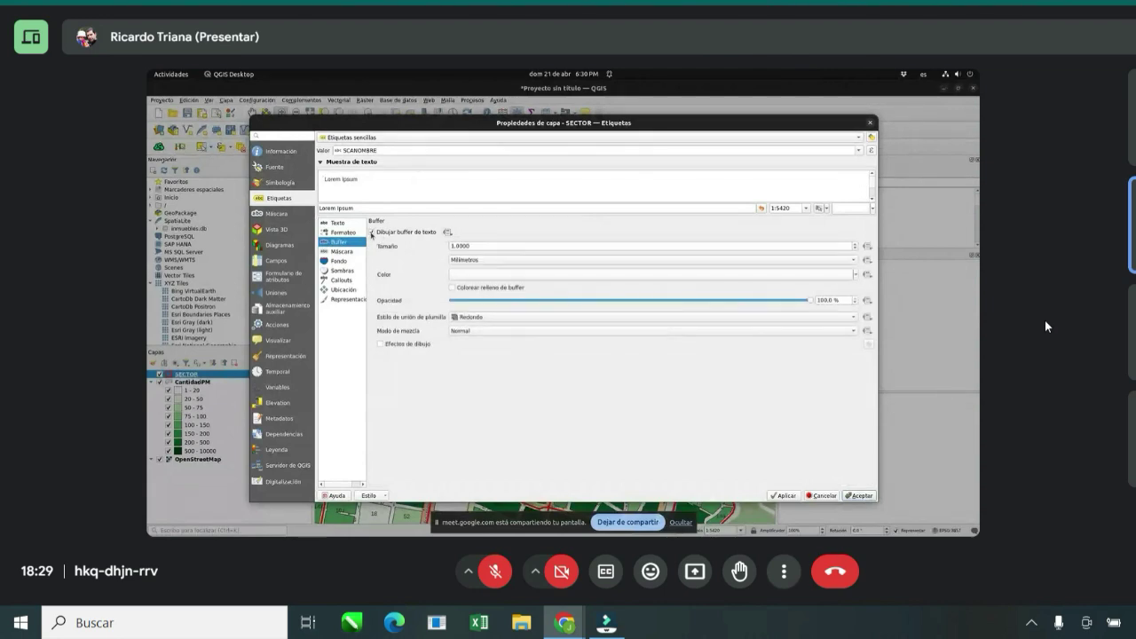
click(858, 497)
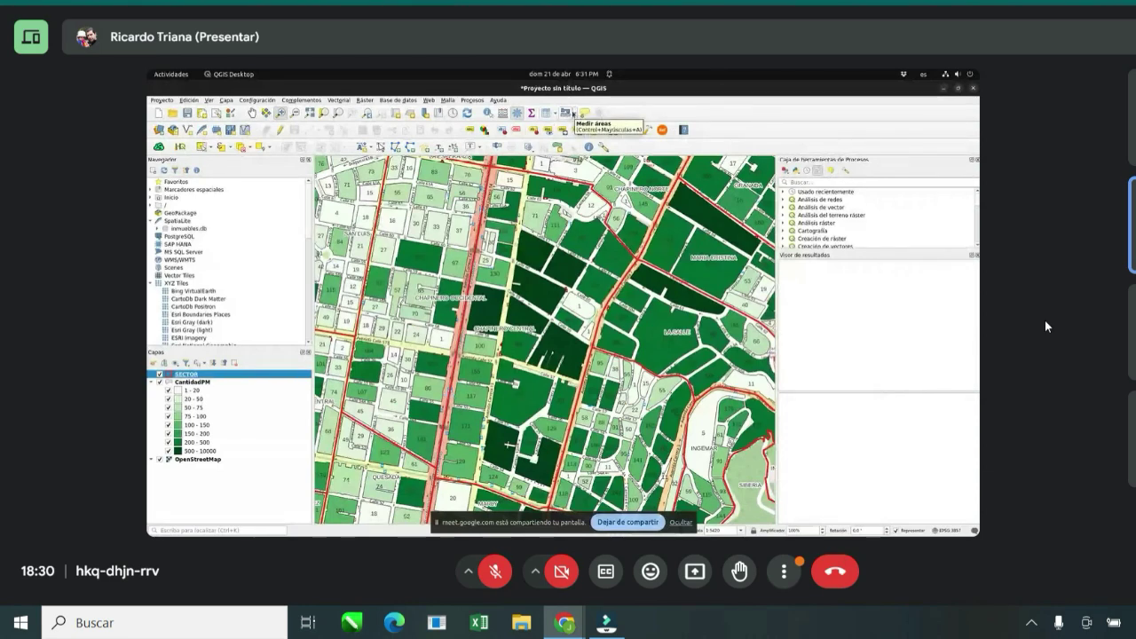
Step: Activate the area measurement tool
click(574, 113)
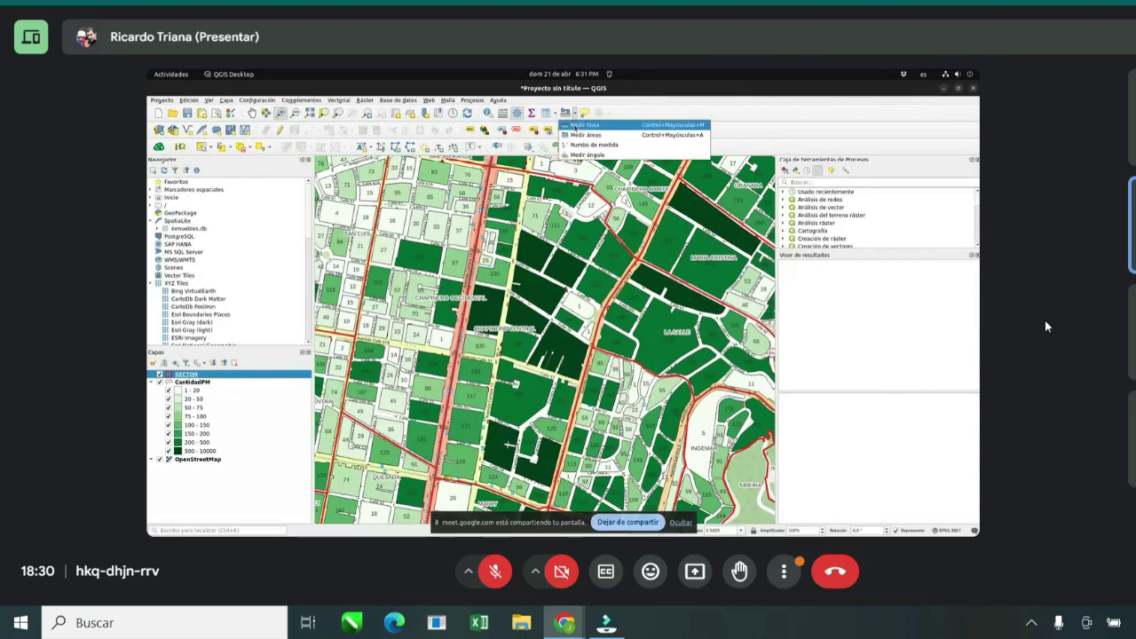
click(585, 134)
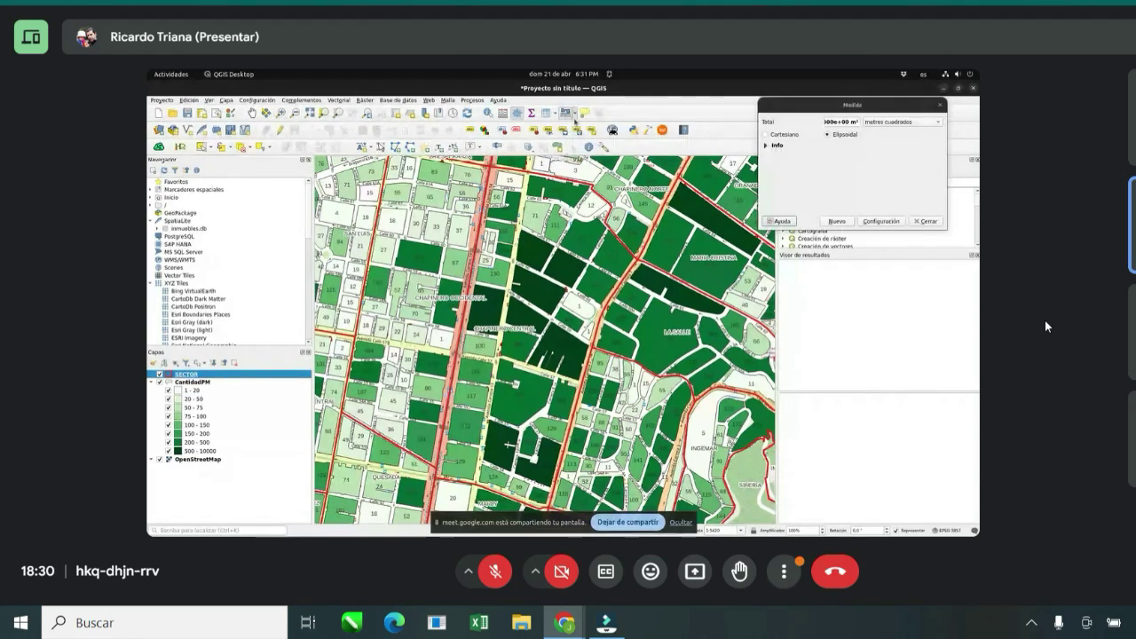
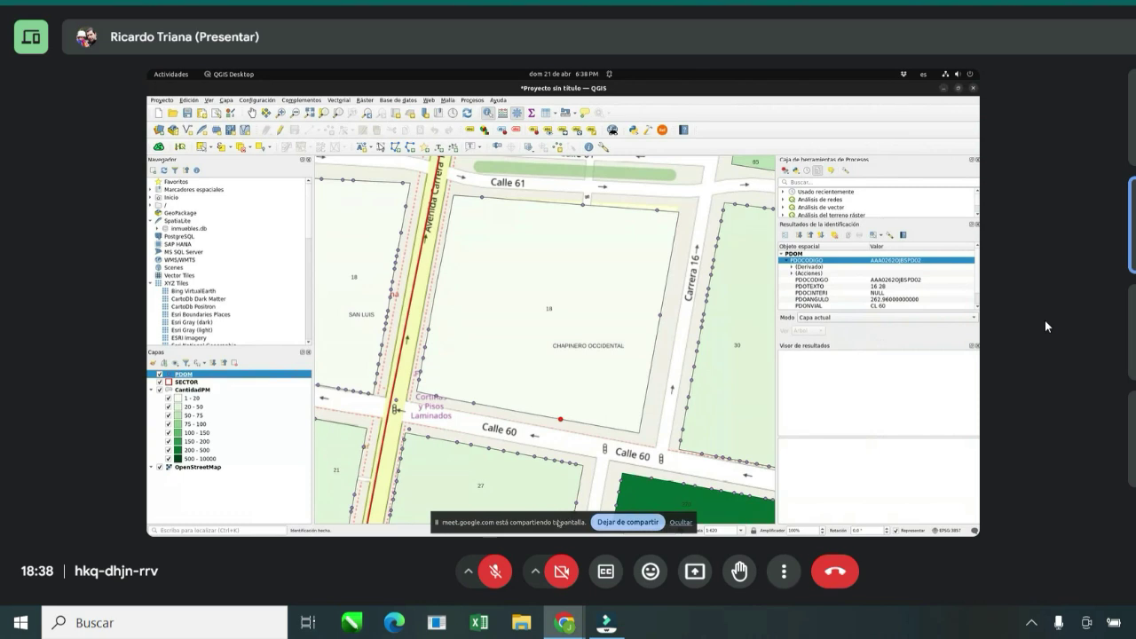
Step: Identify the OpenStreetMap layer inside the block north of Calle 60, and switch the coordinate display to the map extent
drag(563, 522, 330, 538)
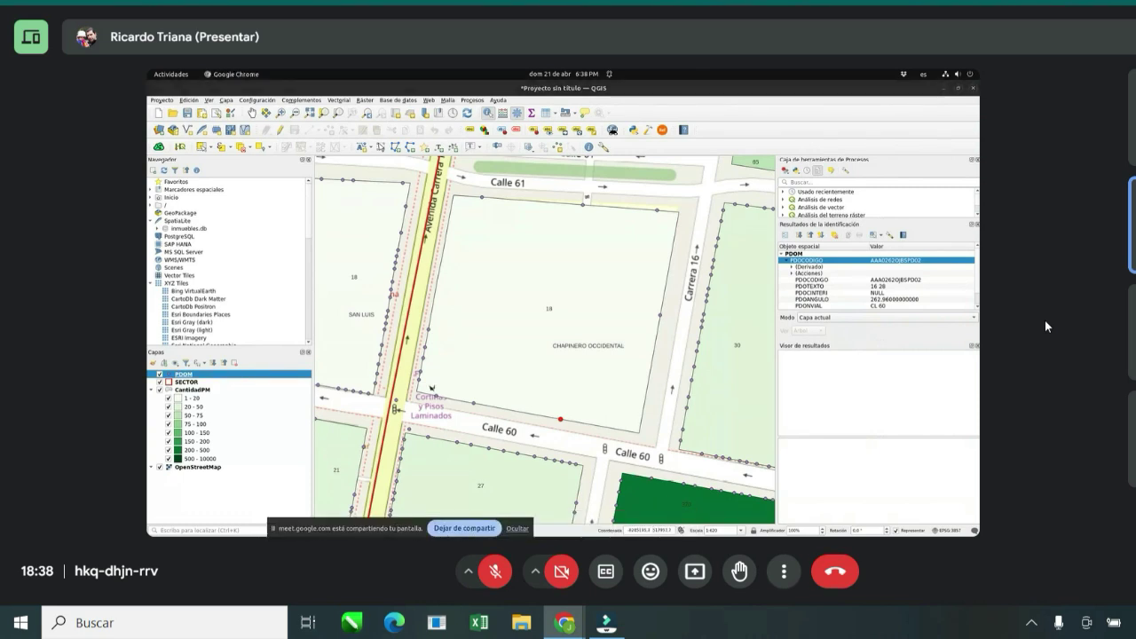
click(199, 466)
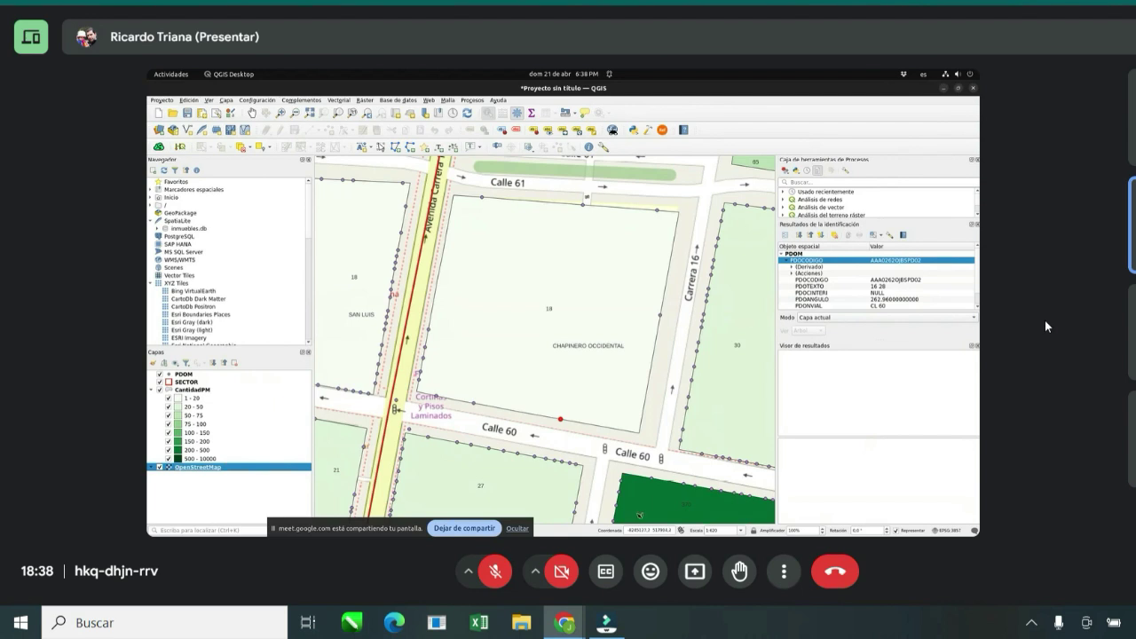
click(587, 375)
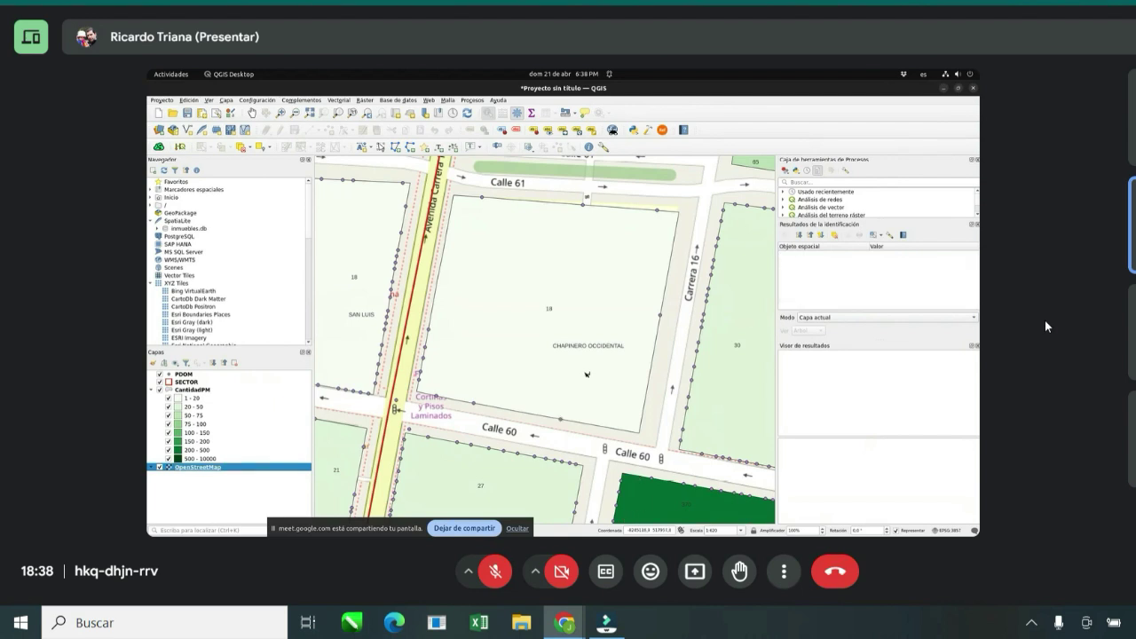
click(681, 530)
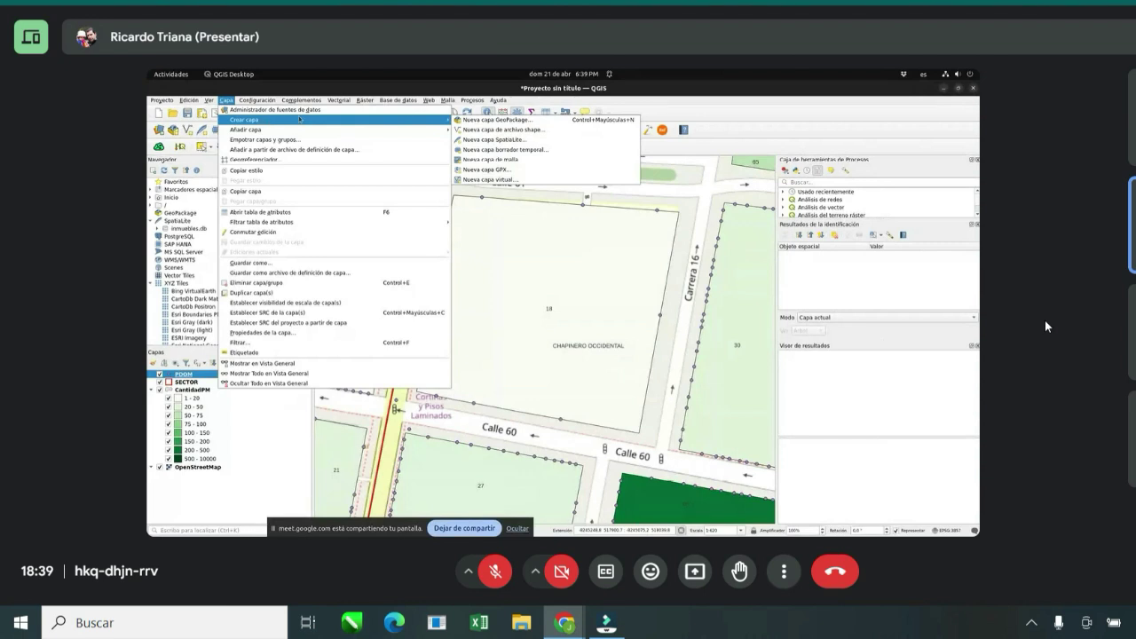
Step: Start a new shapefile layer saved as puntos.shp in the CapasAdicionales folder
click(511, 131)
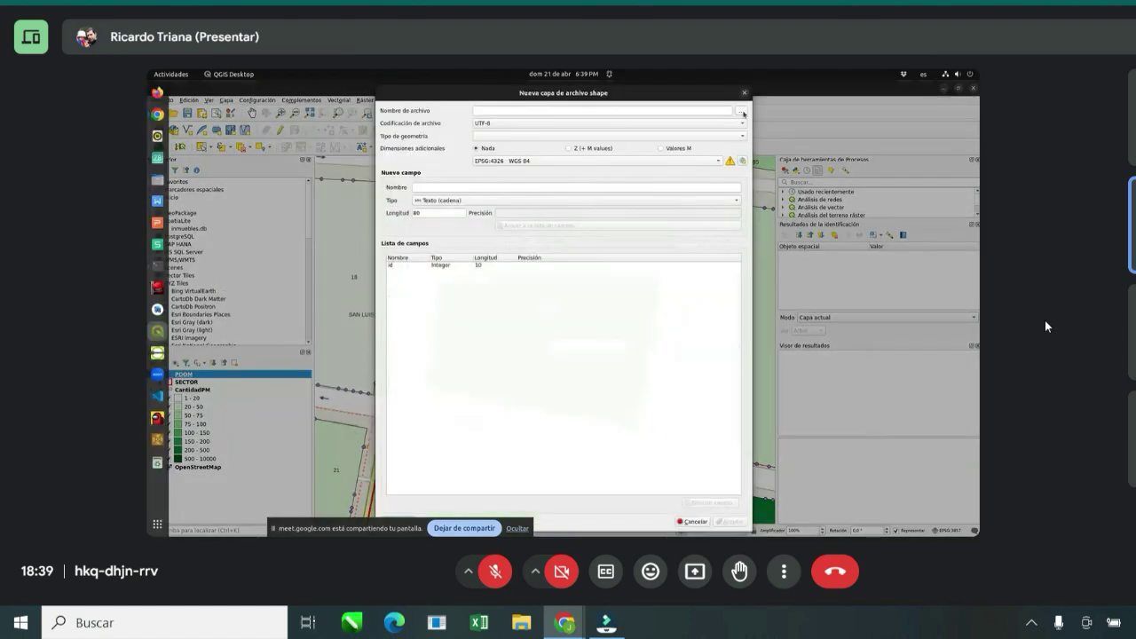
click(742, 112)
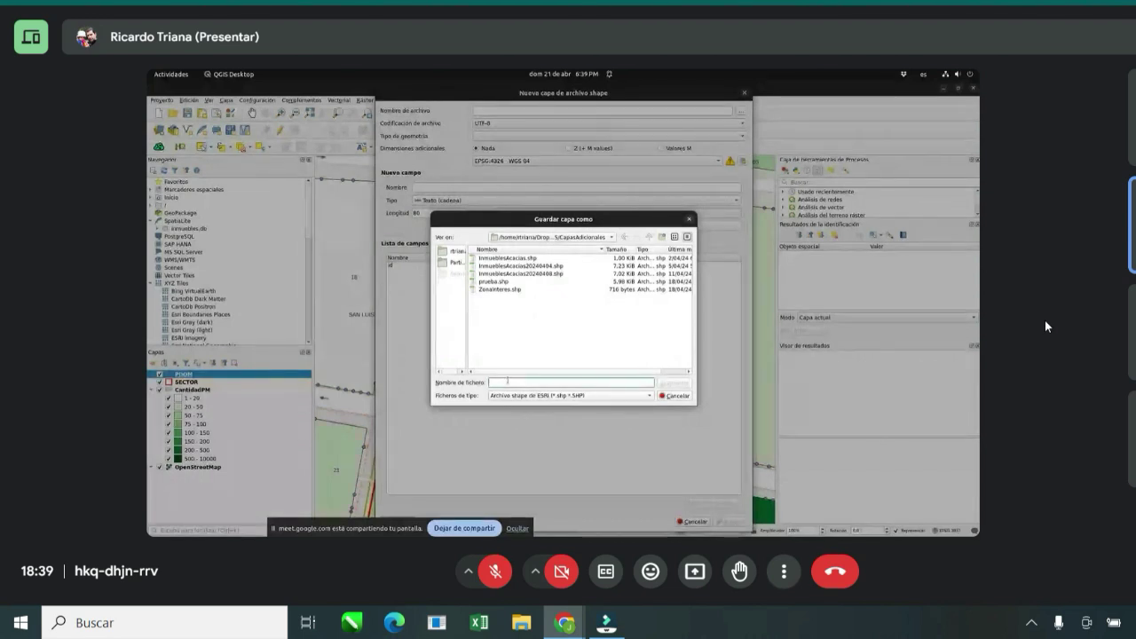
text(puntos.shp)
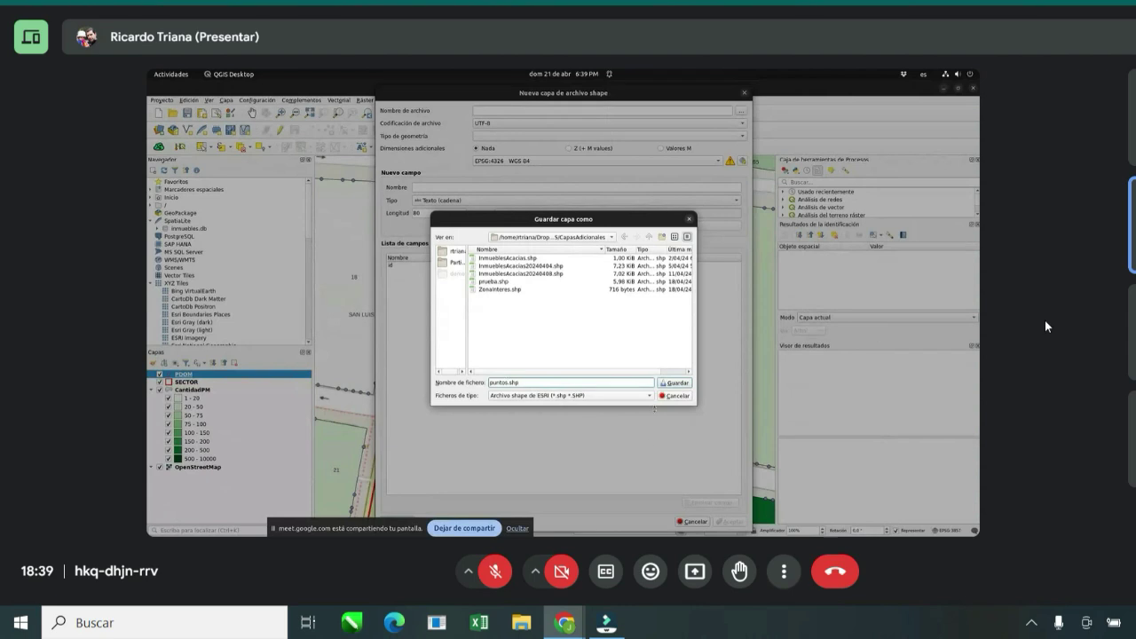
click(673, 383)
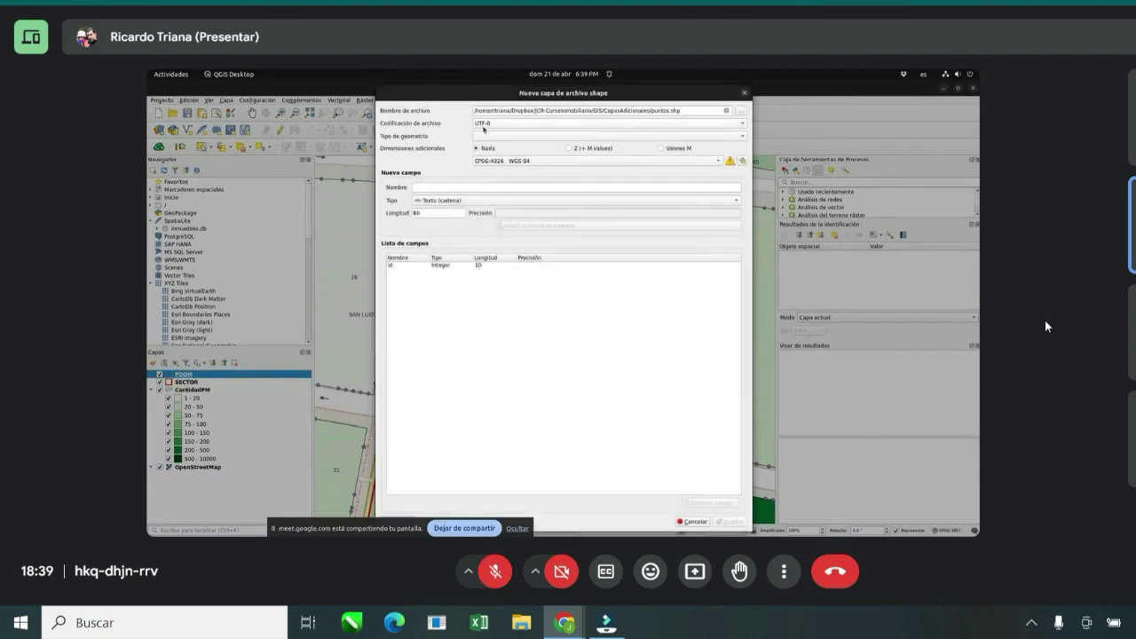
Step: Set the new layer's geometry type to Punto and its CRS to the default EPSG:4326 - WGS 84
click(518, 137)
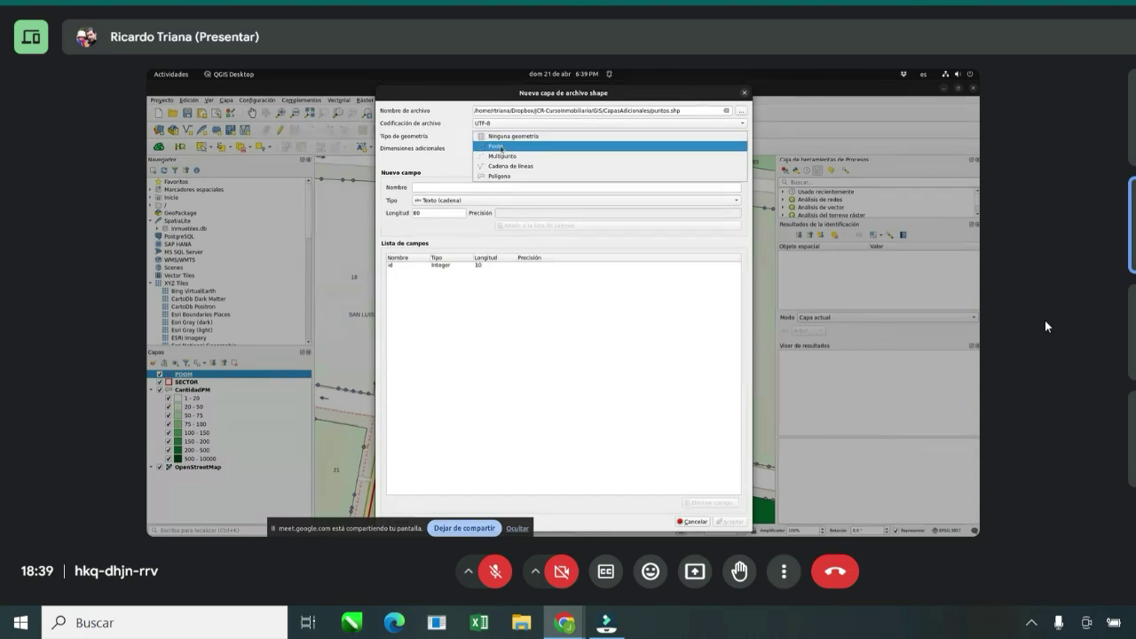
click(501, 147)
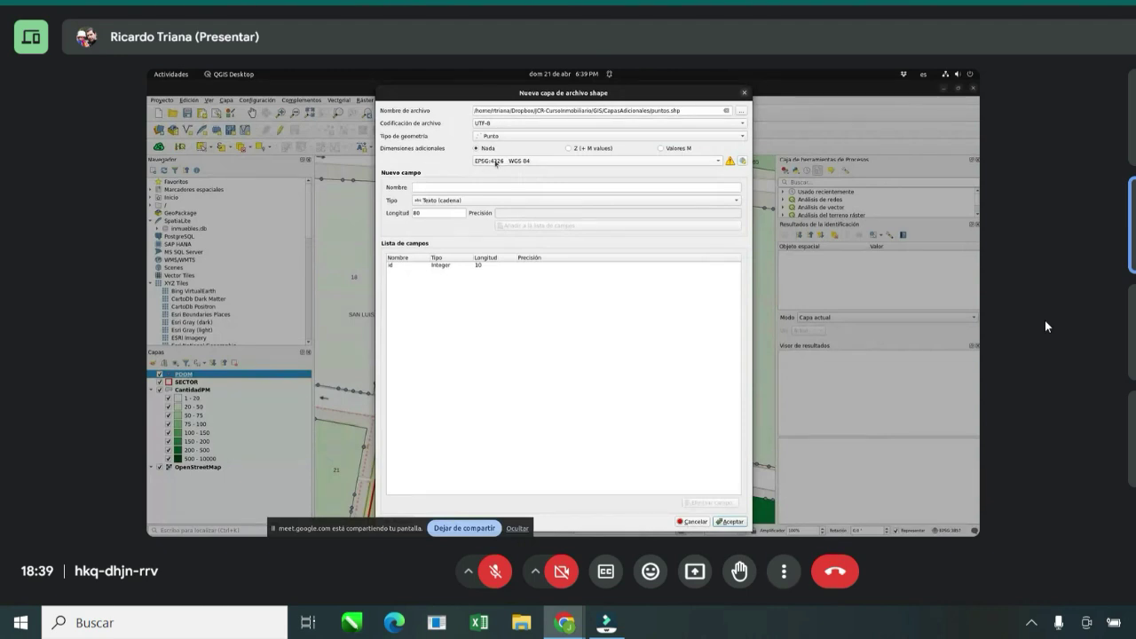
click(522, 162)
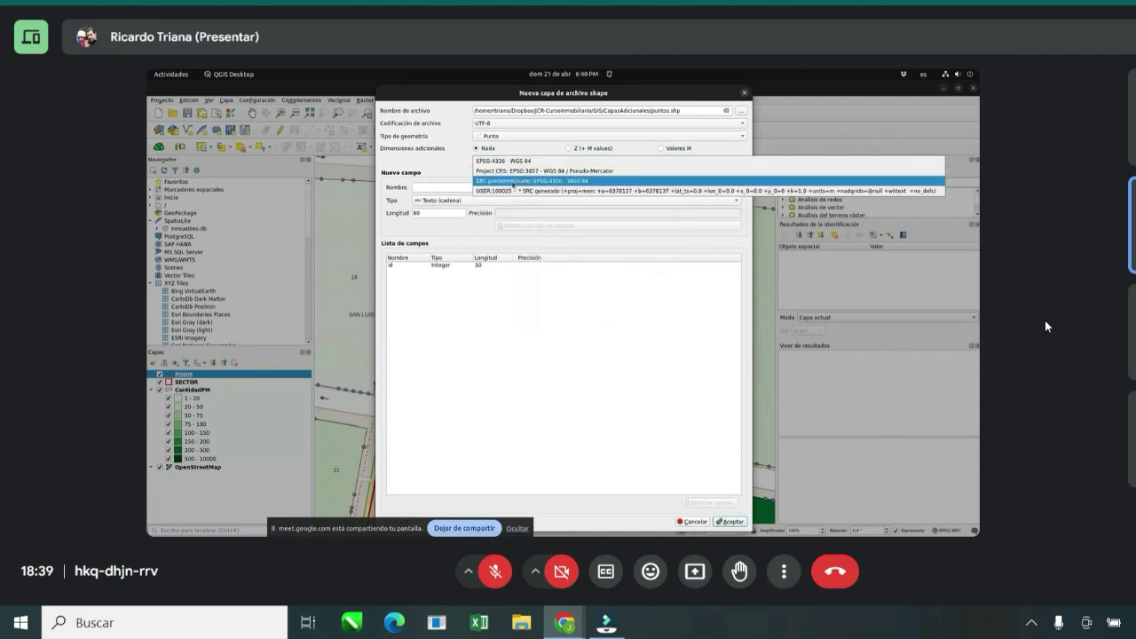
click(513, 181)
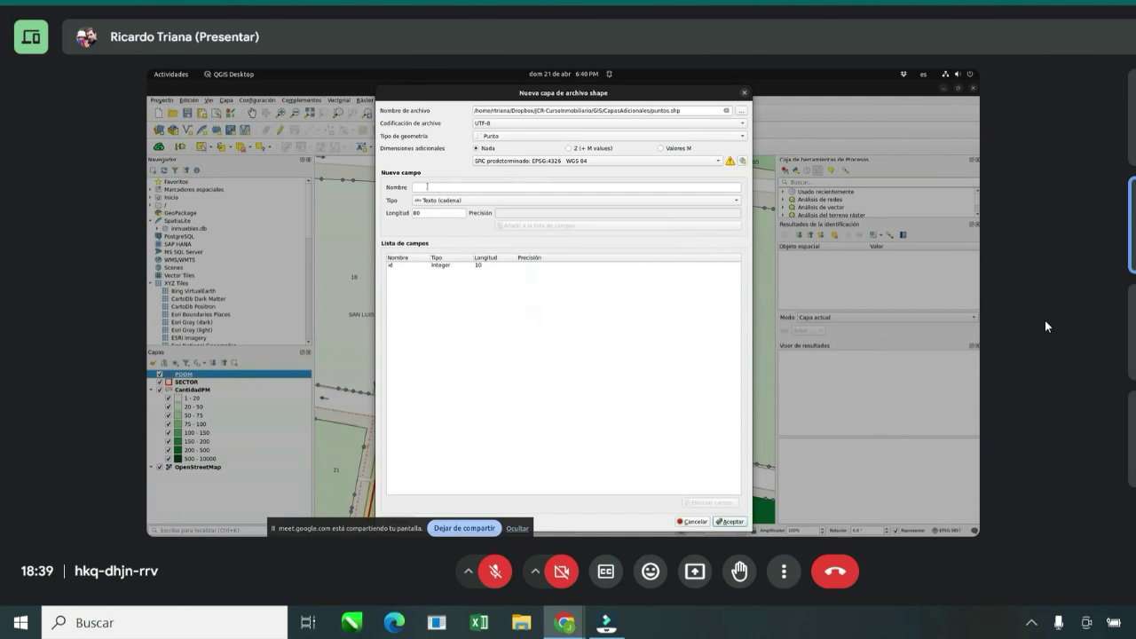
Step: Add a decimal field named x with length 20 and precision 10 to the field list
click(426, 187)
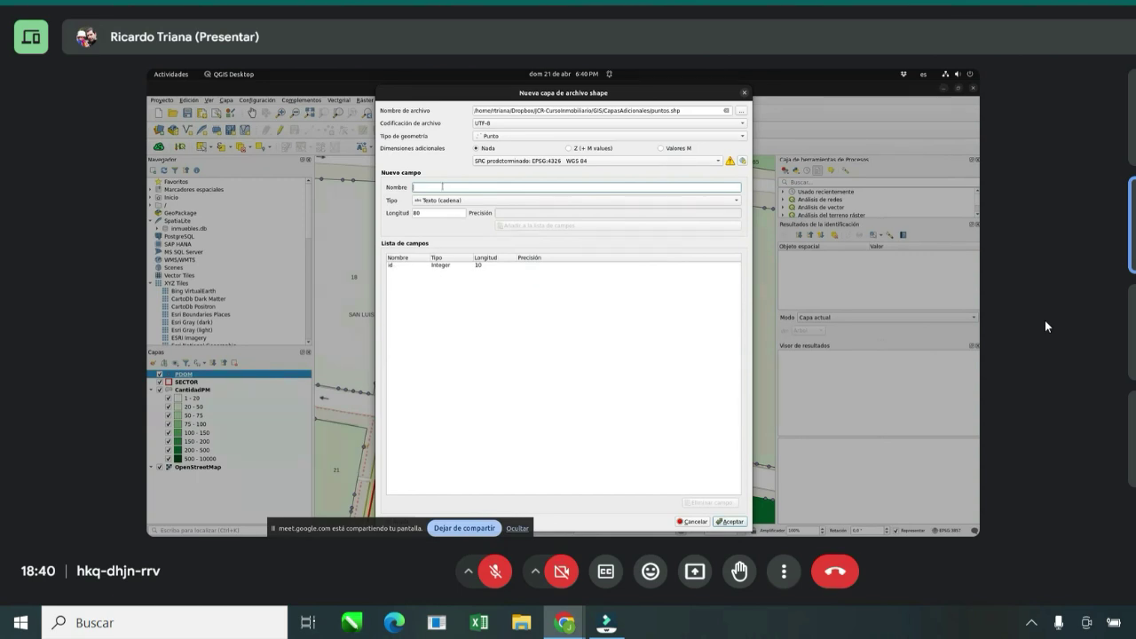
text(x)
click(440, 202)
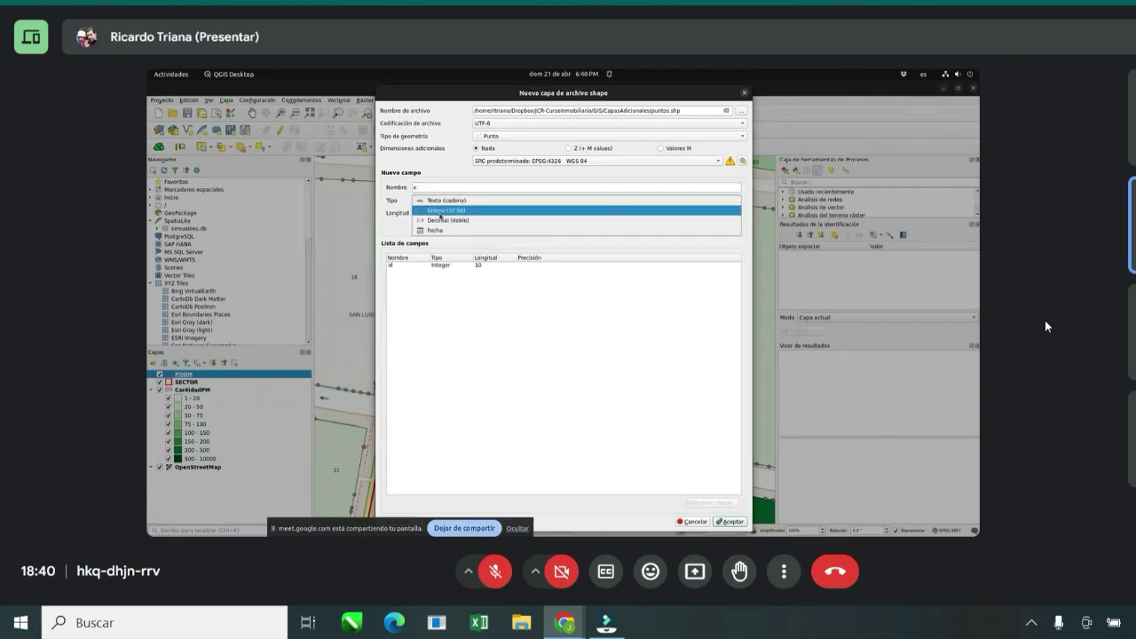
click(441, 220)
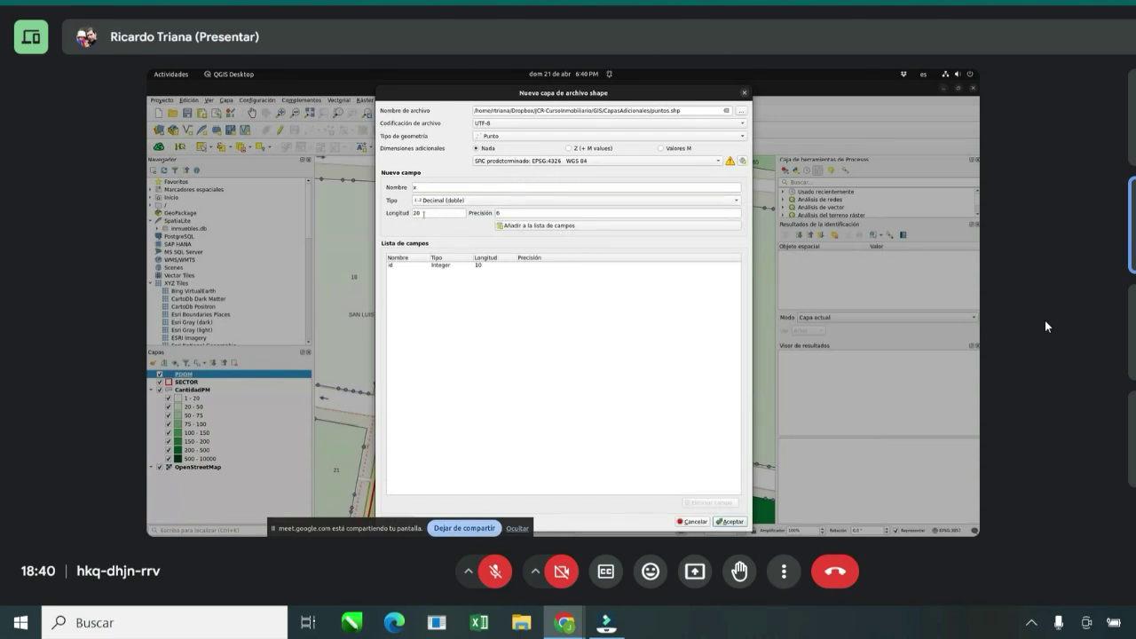
click(499, 213)
drag(503, 214, 486, 216)
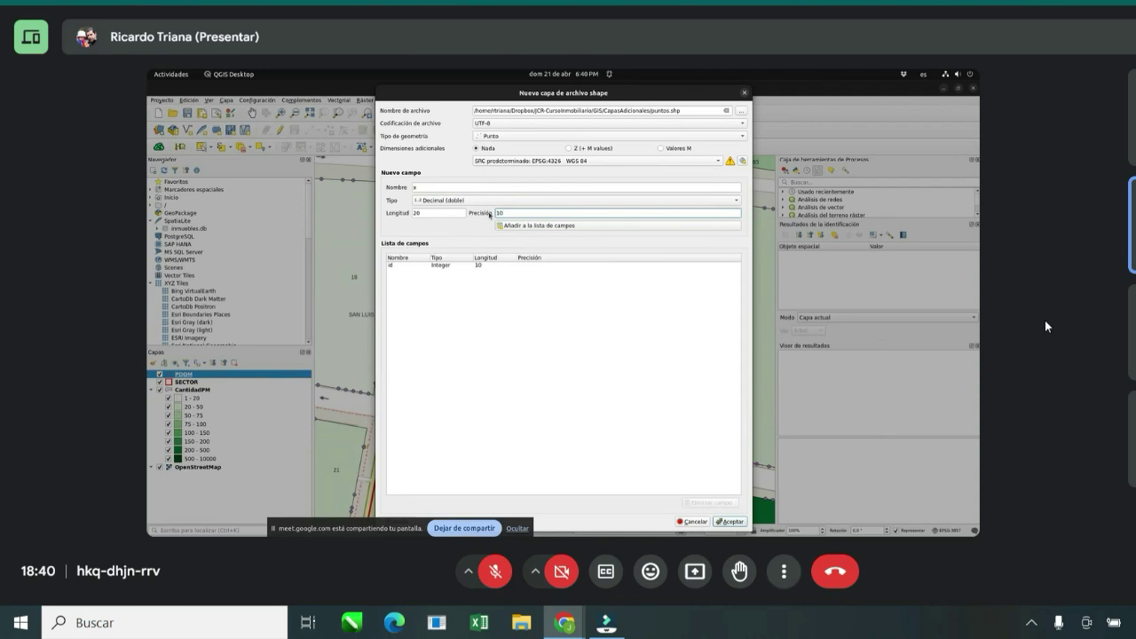
click(504, 225)
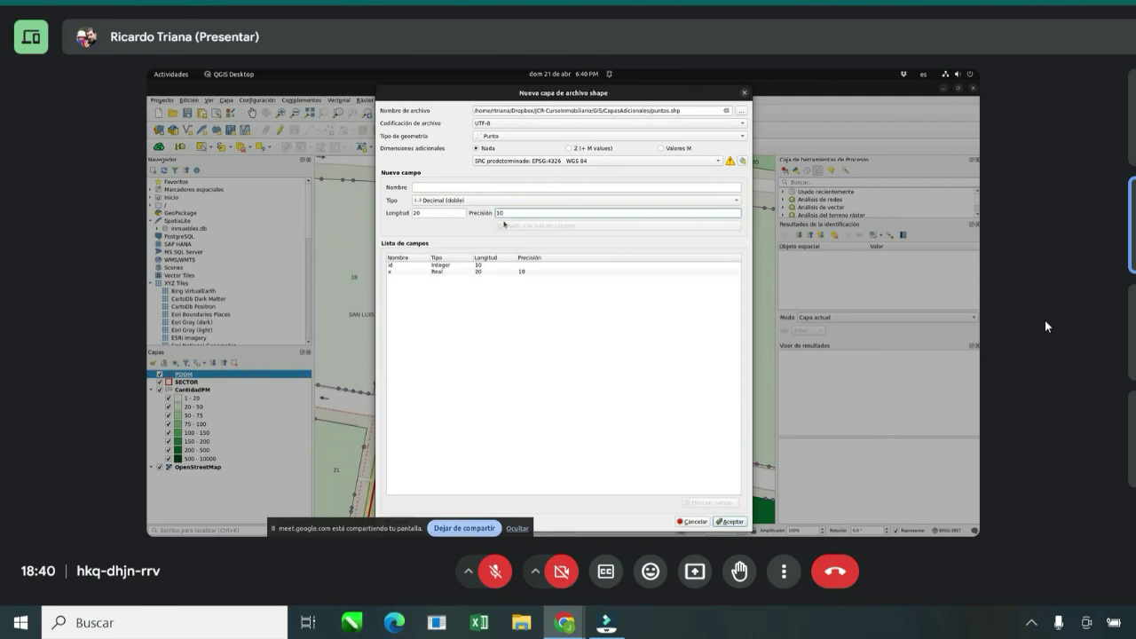
Step: Add a decimal field named y with length 20 and precision 10 to the field list
click(421, 187)
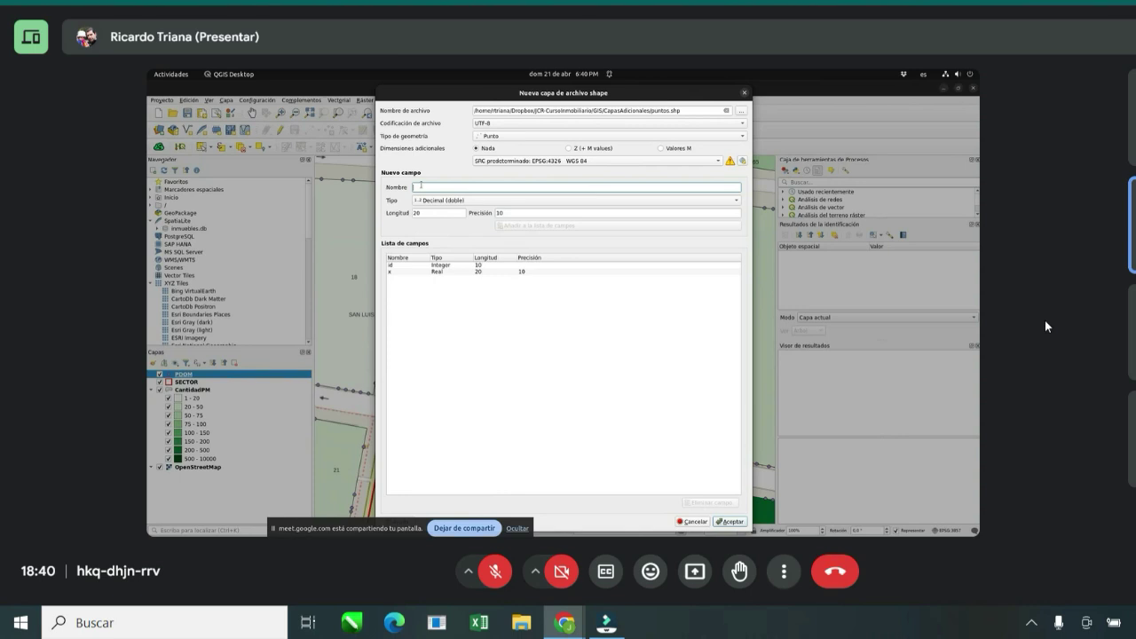
text(y)
click(519, 226)
Step: Add a 32-bit integer field named refencia with length 10 to the field list
text(refencios)
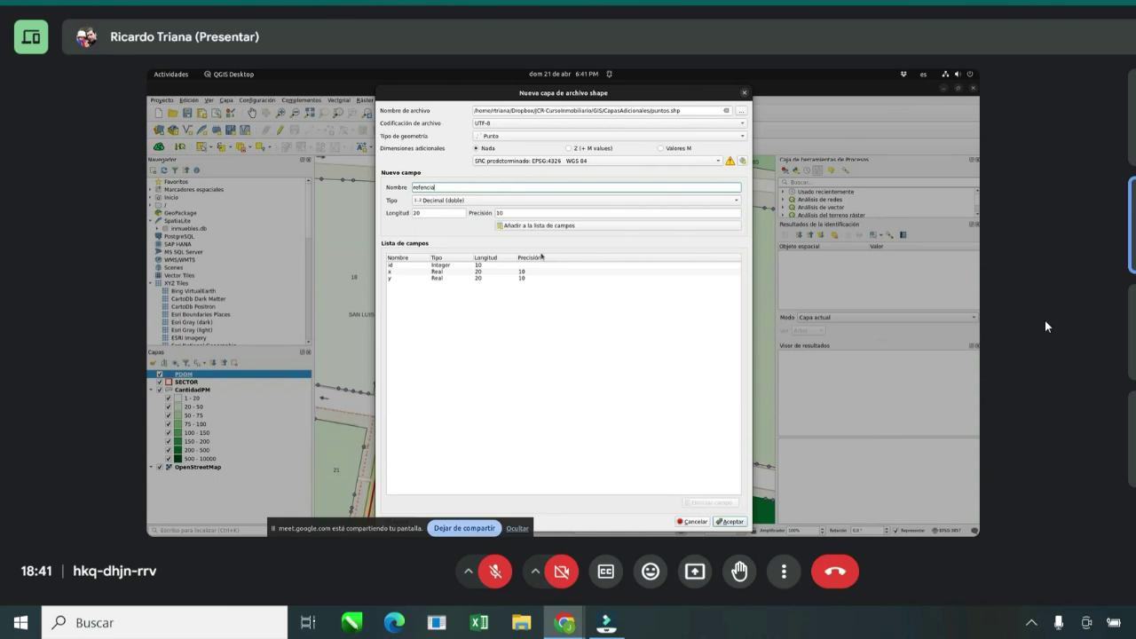
click(476, 202)
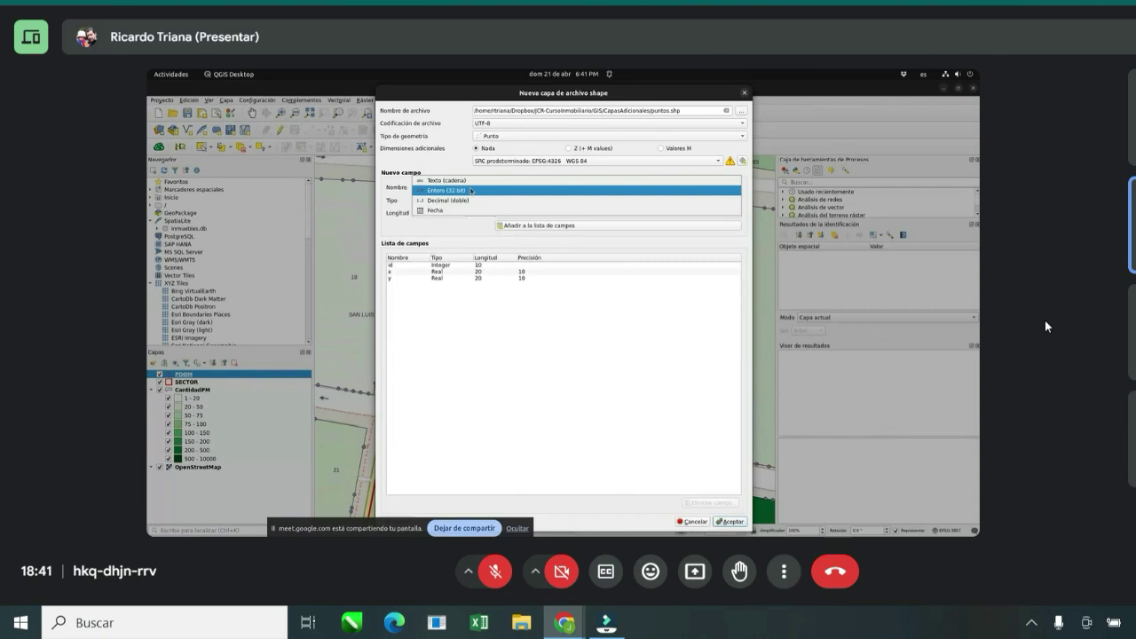
click(472, 190)
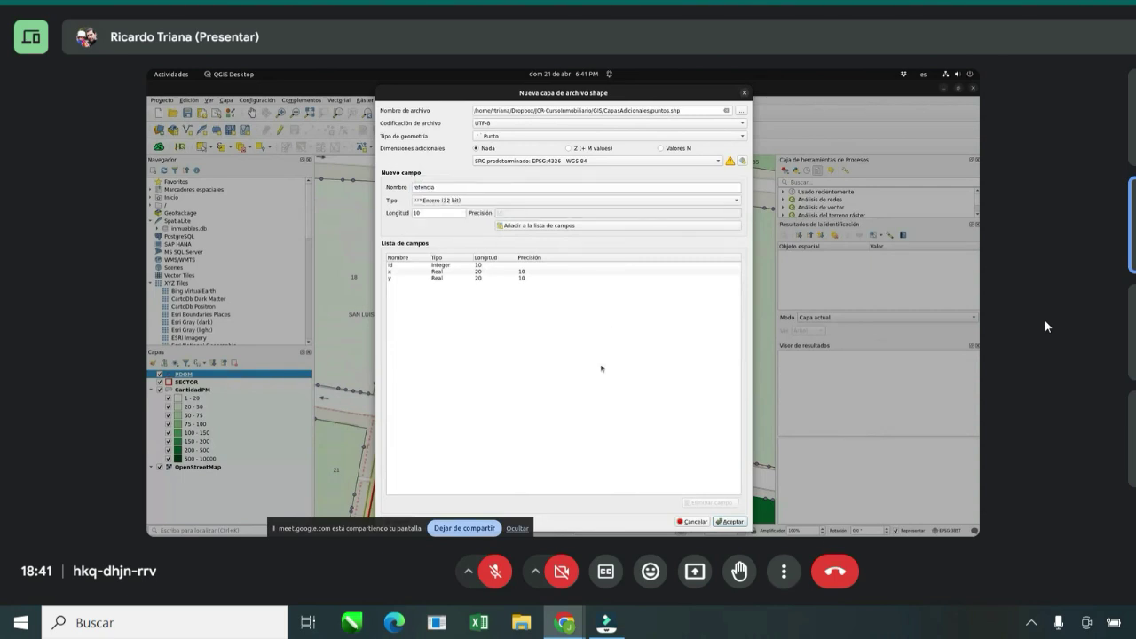
click(529, 227)
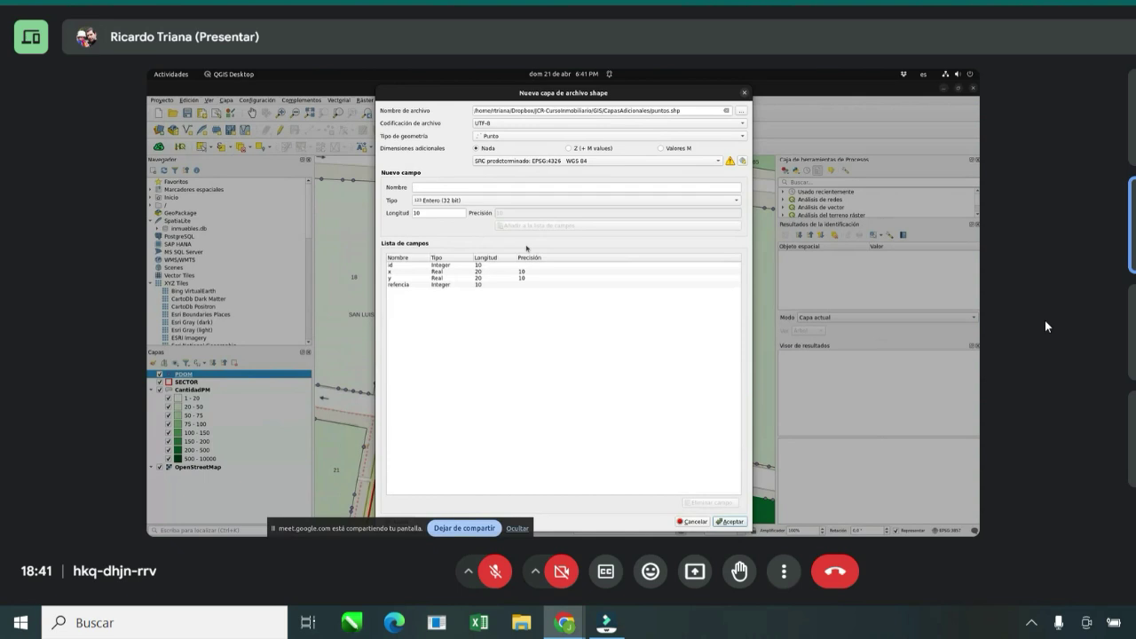
Step: Create the puntos layer and open its attribute table
click(728, 522)
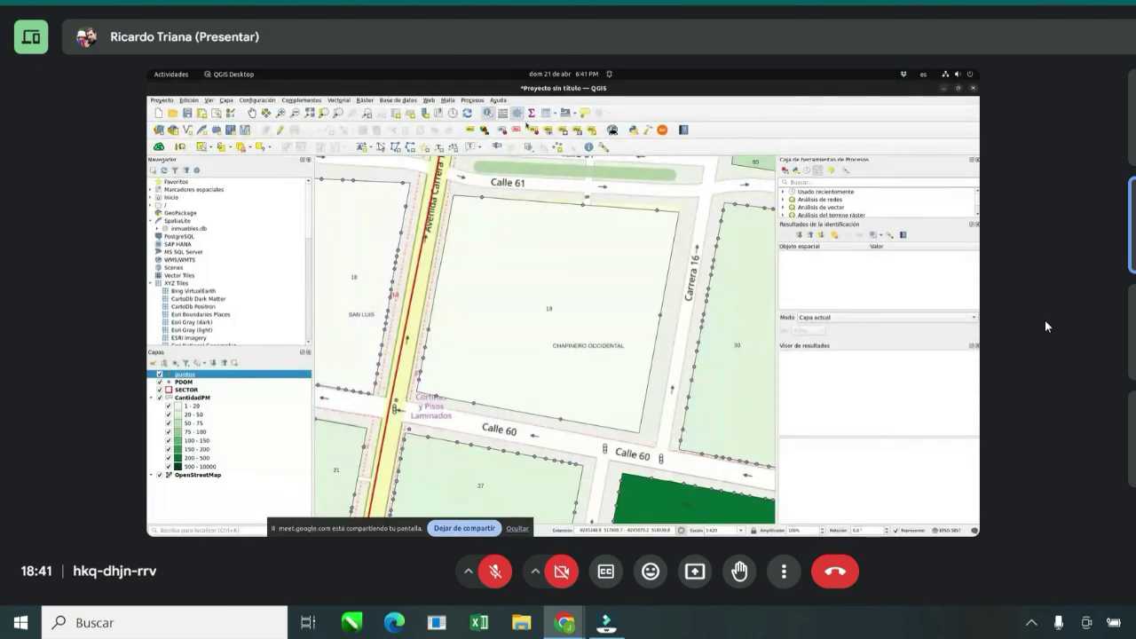
click(545, 112)
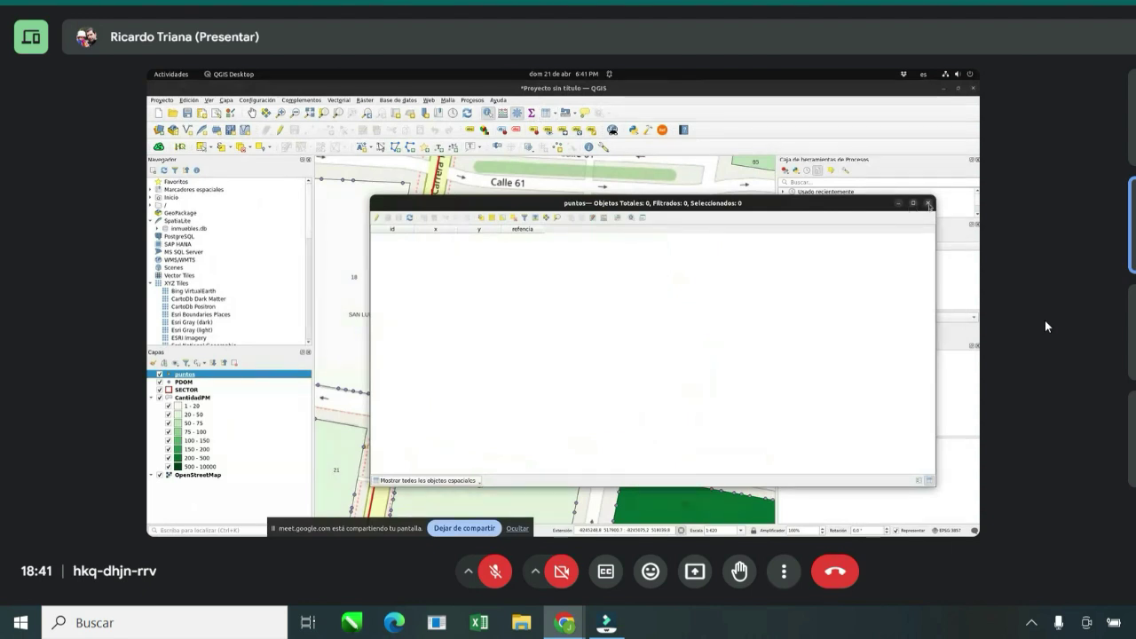
Step: Close the puntos attribute table and turn on editing for the puntos layer
click(928, 203)
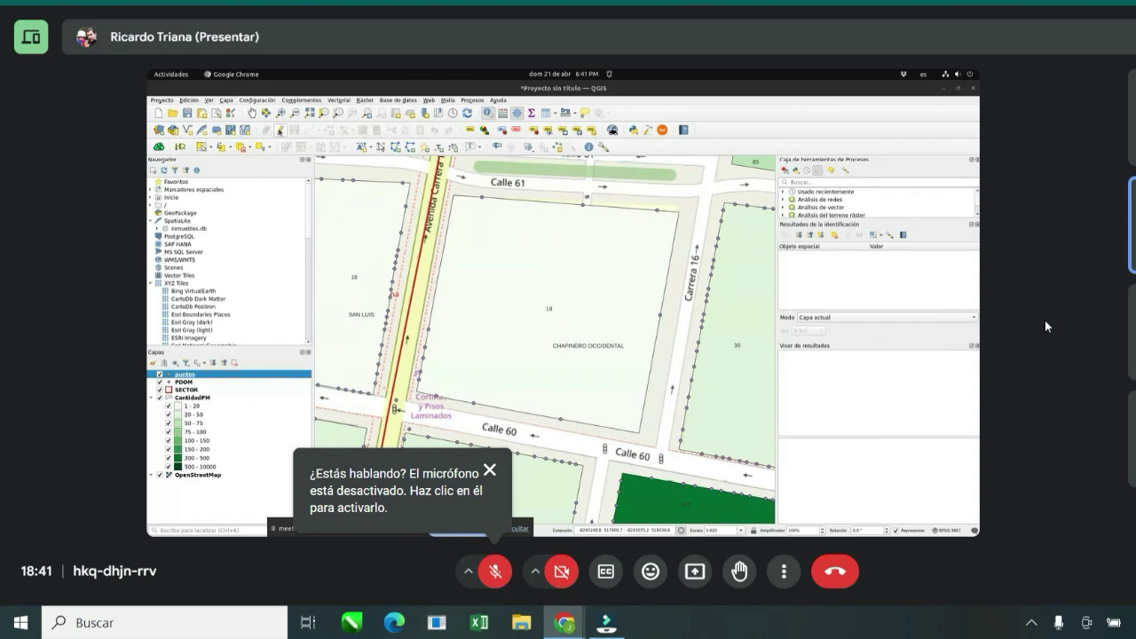
click(280, 129)
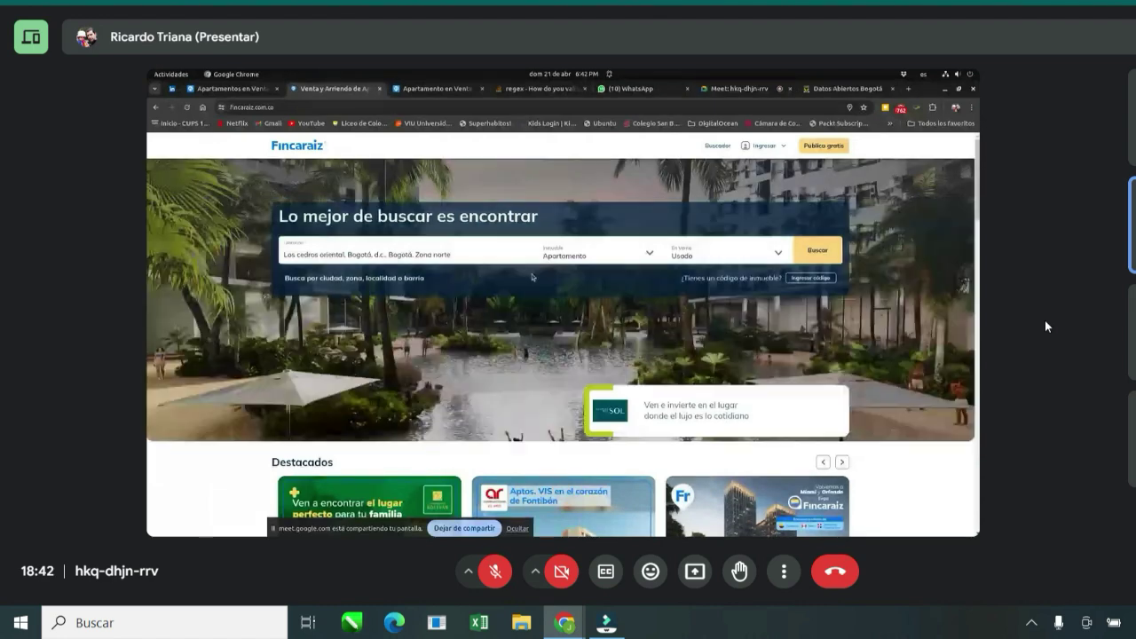
Step: On the Fincaraiz website, search for used apartments in Los Cedros Oriental, Bogotá, and examine the Belmira listing's details and location map
click(810, 250)
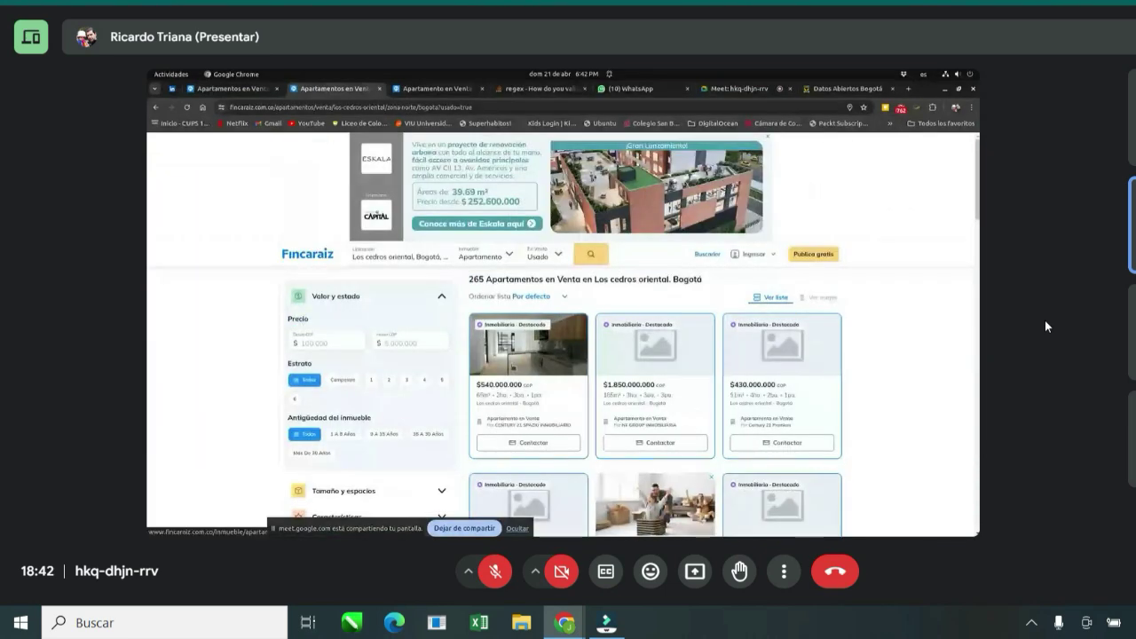
scroll(512, 366, down, 3)
scroll(512, 365, down, 3)
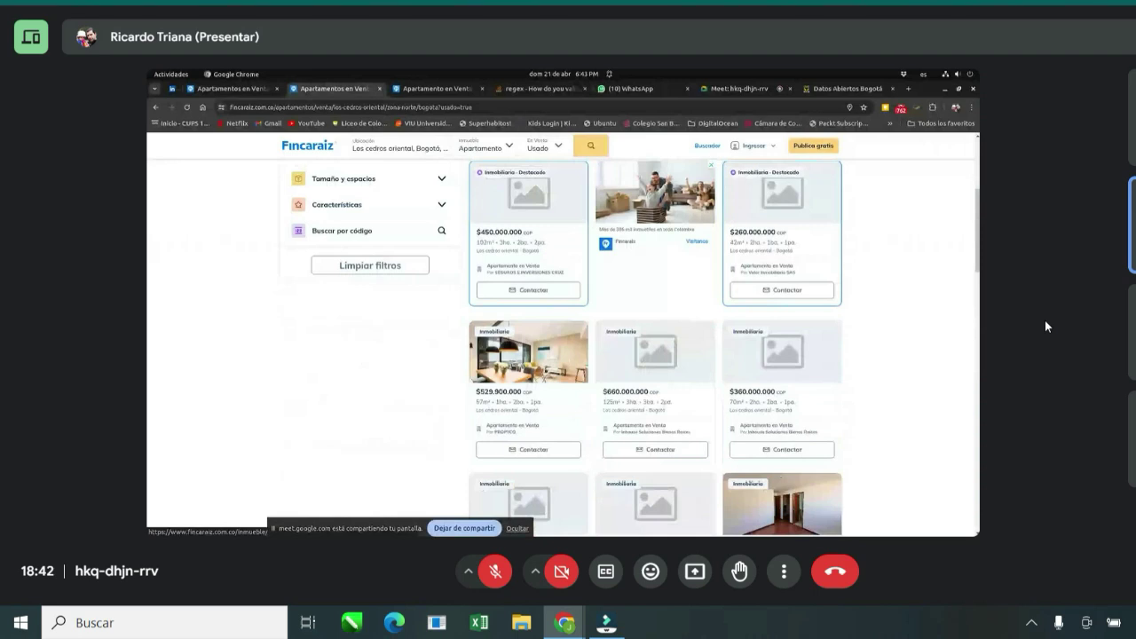
click(492, 399)
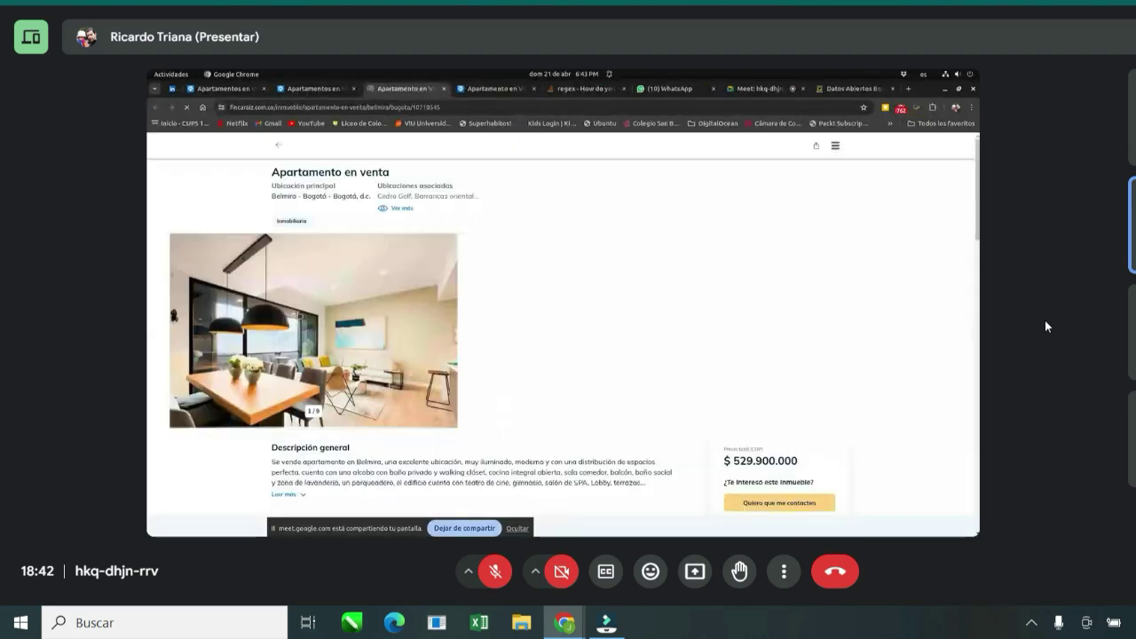
scroll(396, 312, down, 5)
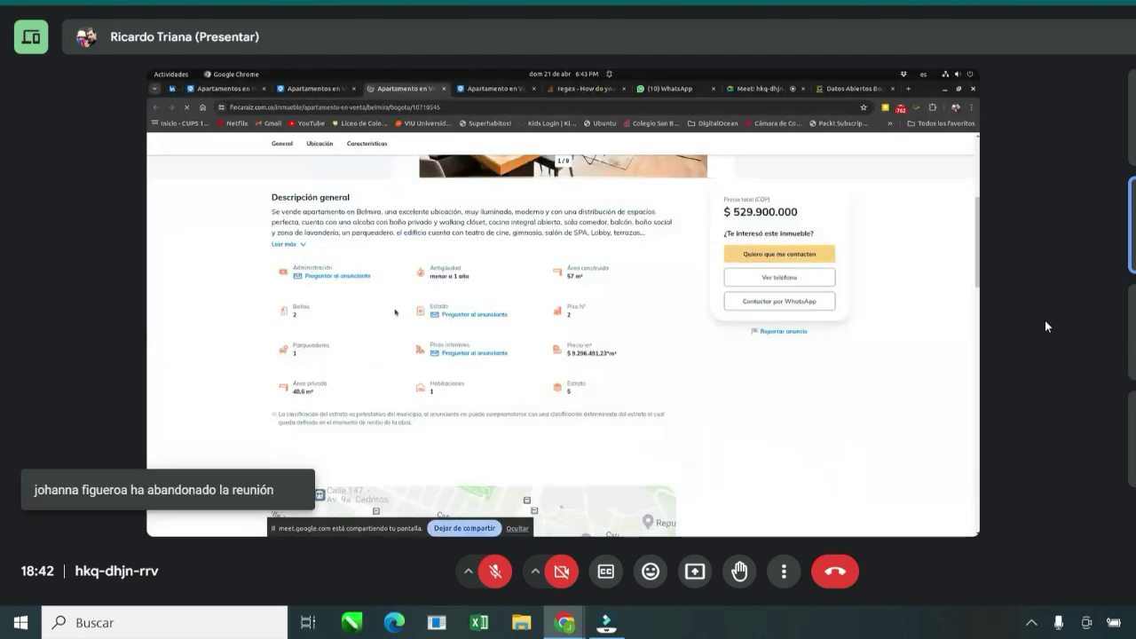
scroll(395, 311, down, 4)
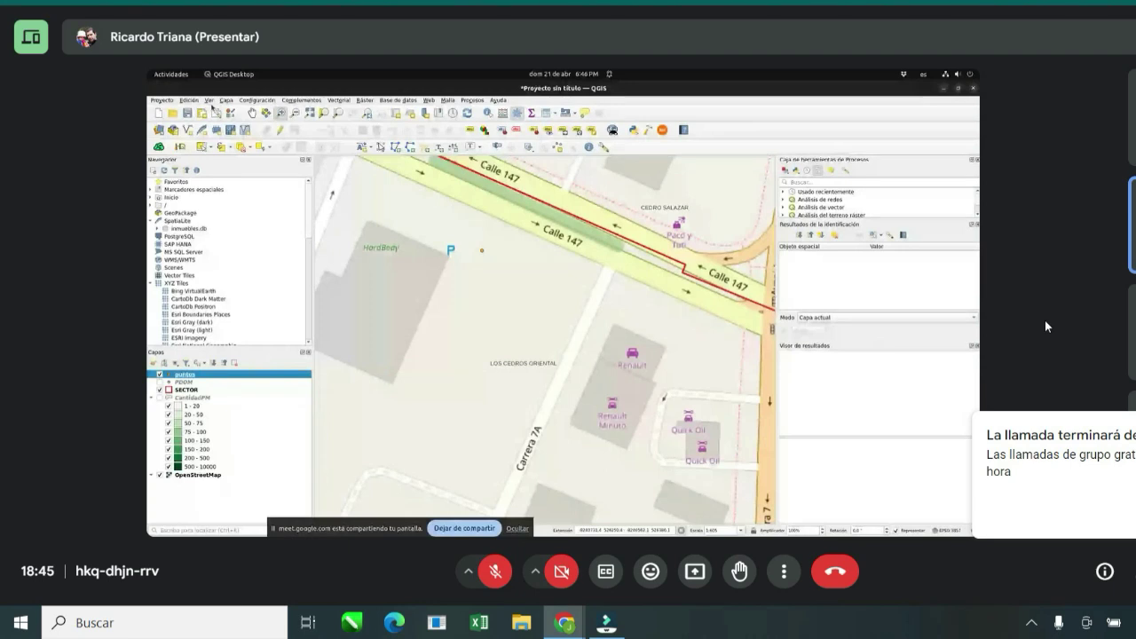
Step: In QGIS, start adding a delimited text layer and choose InmueblesAcacias20240408.csv as its source file
click(226, 100)
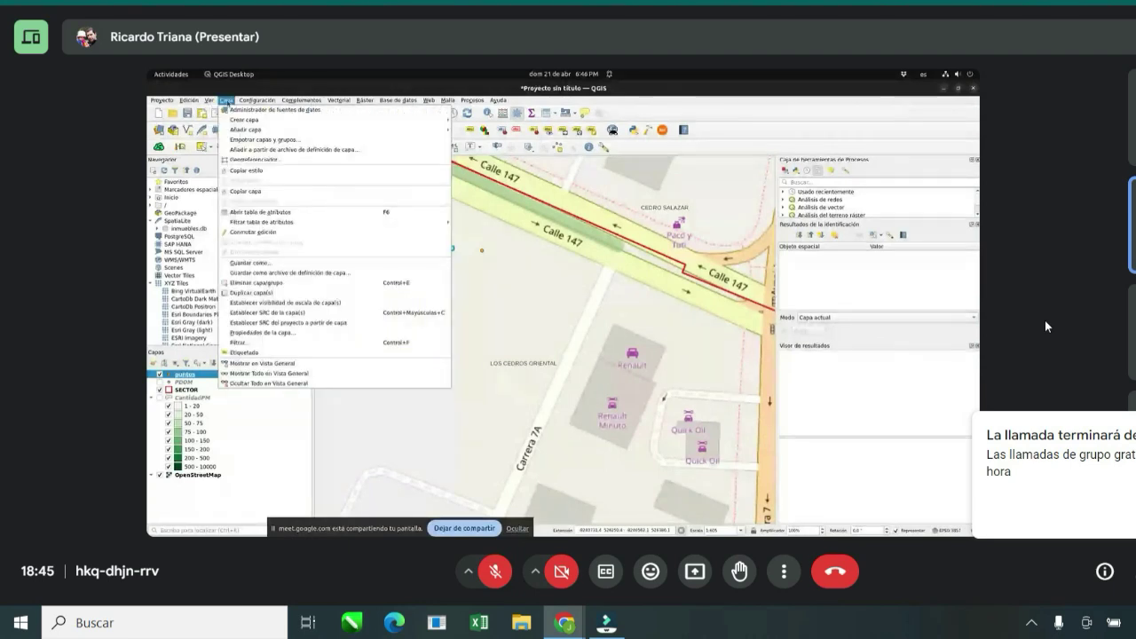
mouse_move(352, 129)
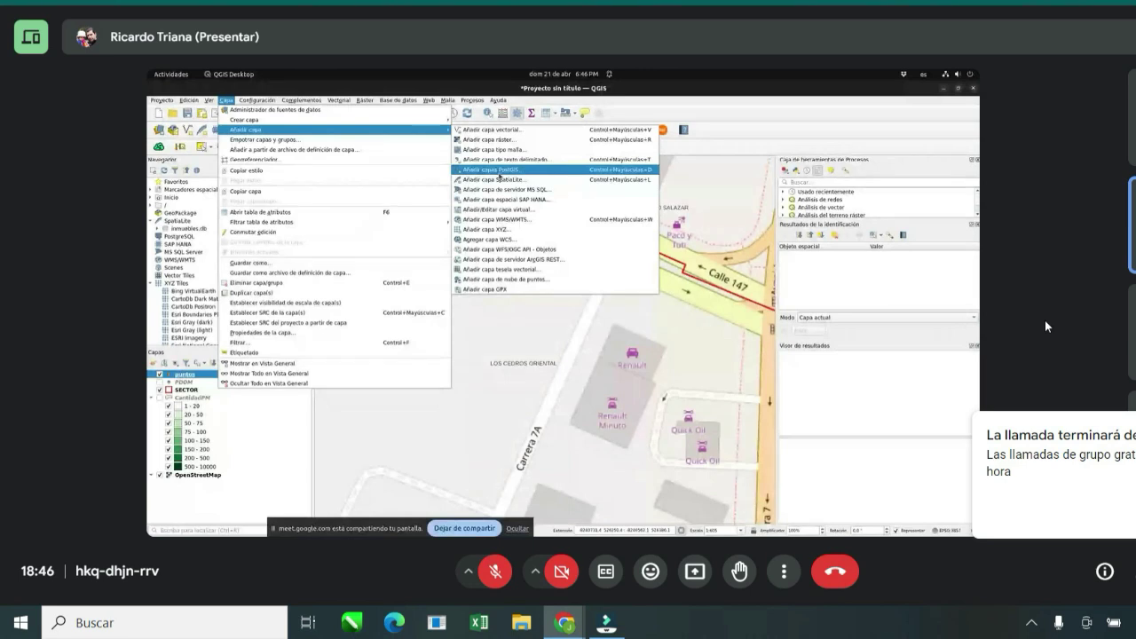
click(504, 159)
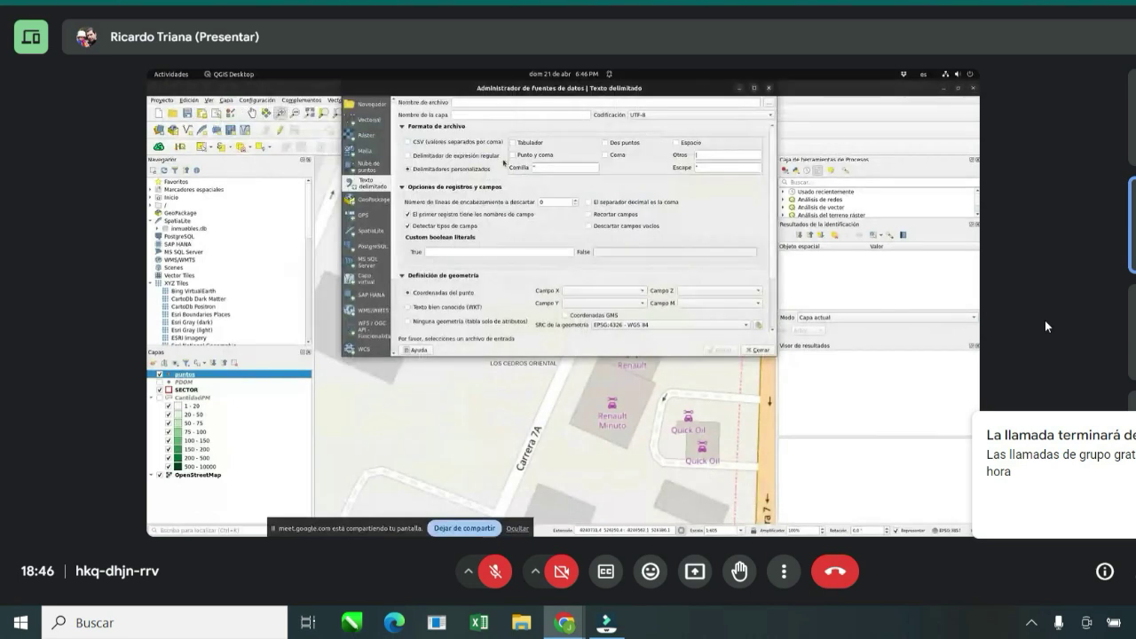
click(769, 104)
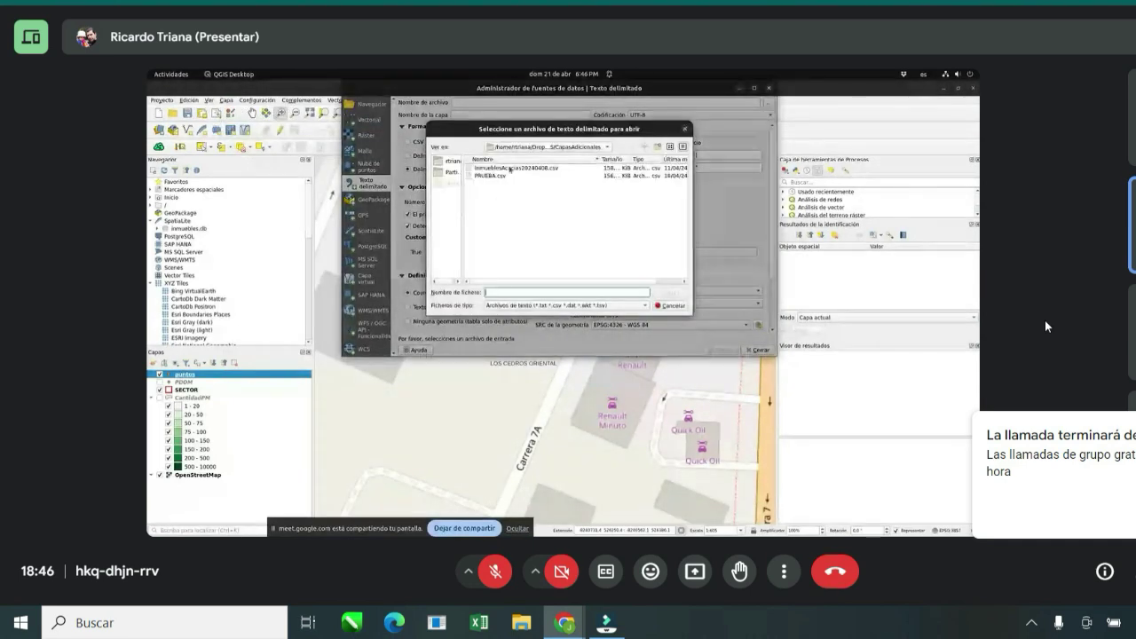
click(511, 169)
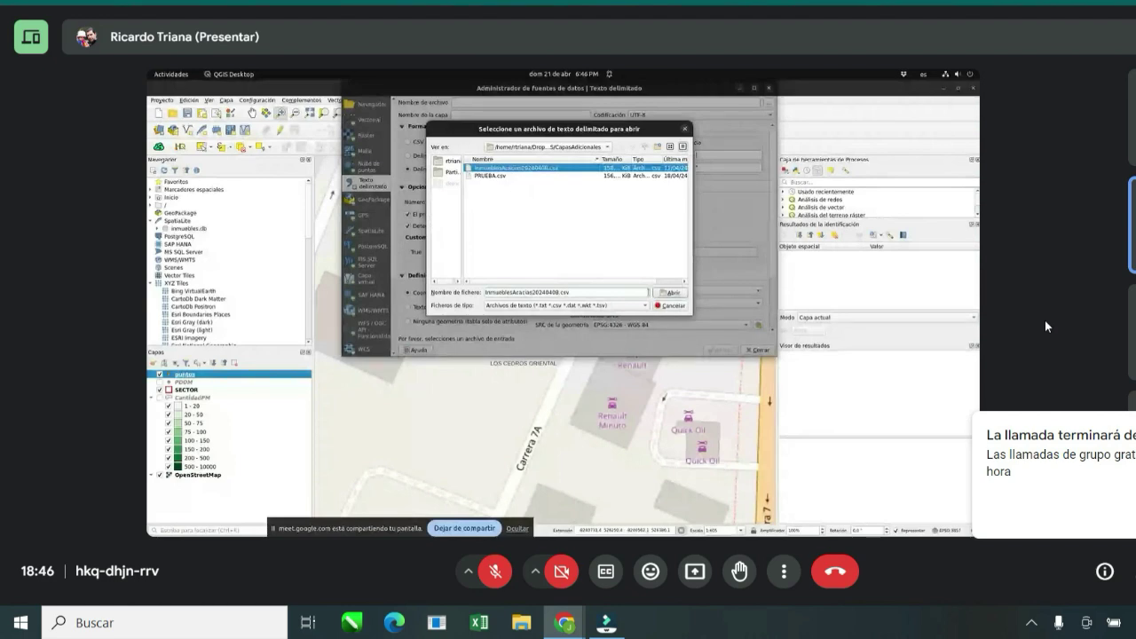
click(670, 294)
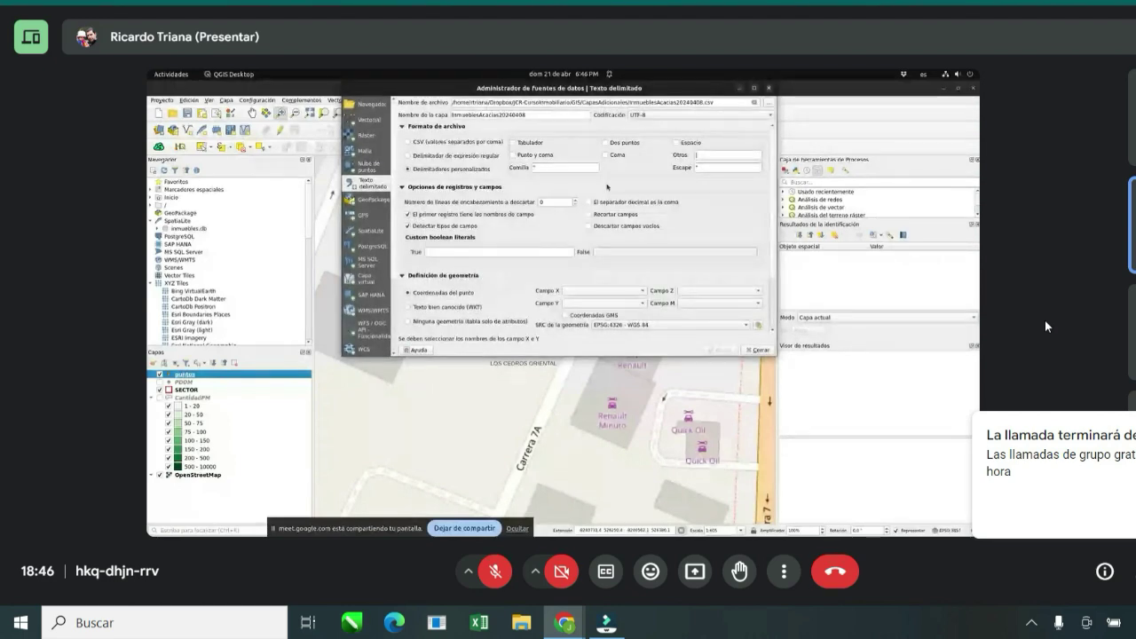
Step: Check the custom delimiter, the X field choices and the sample data of the delimited text import
click(709, 156)
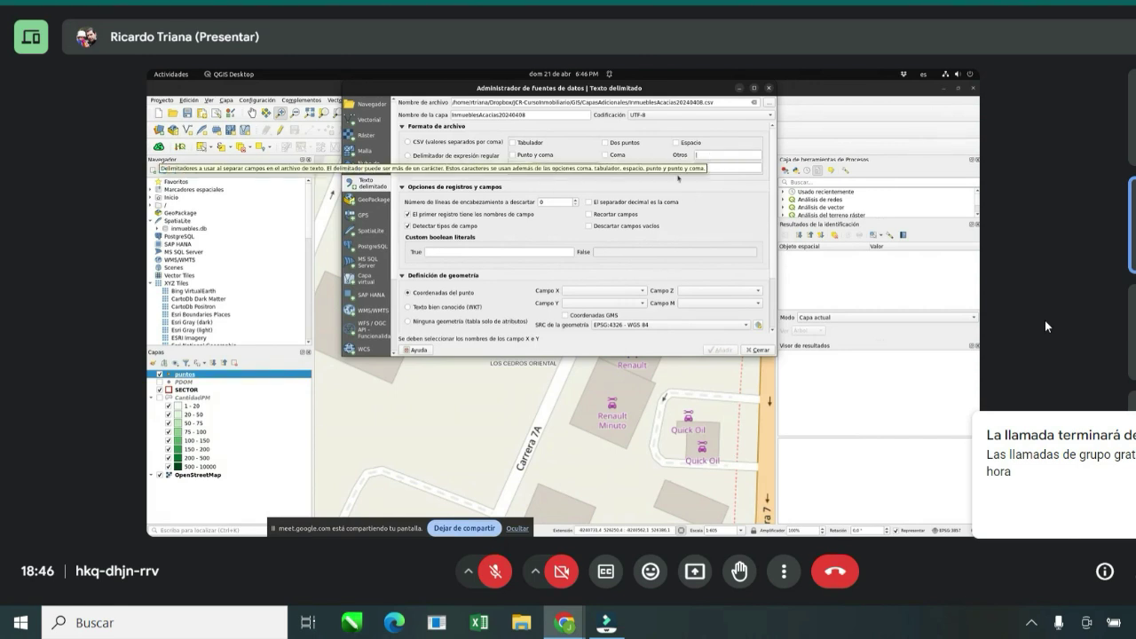
click(644, 293)
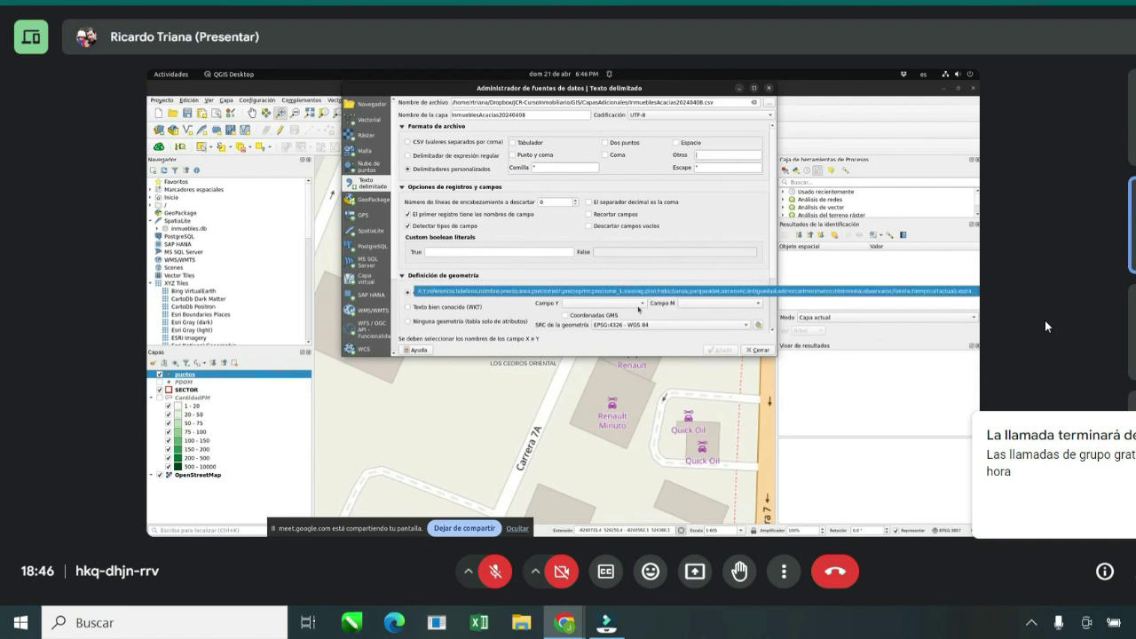
click(645, 293)
click(575, 294)
scroll(661, 240, down, 3)
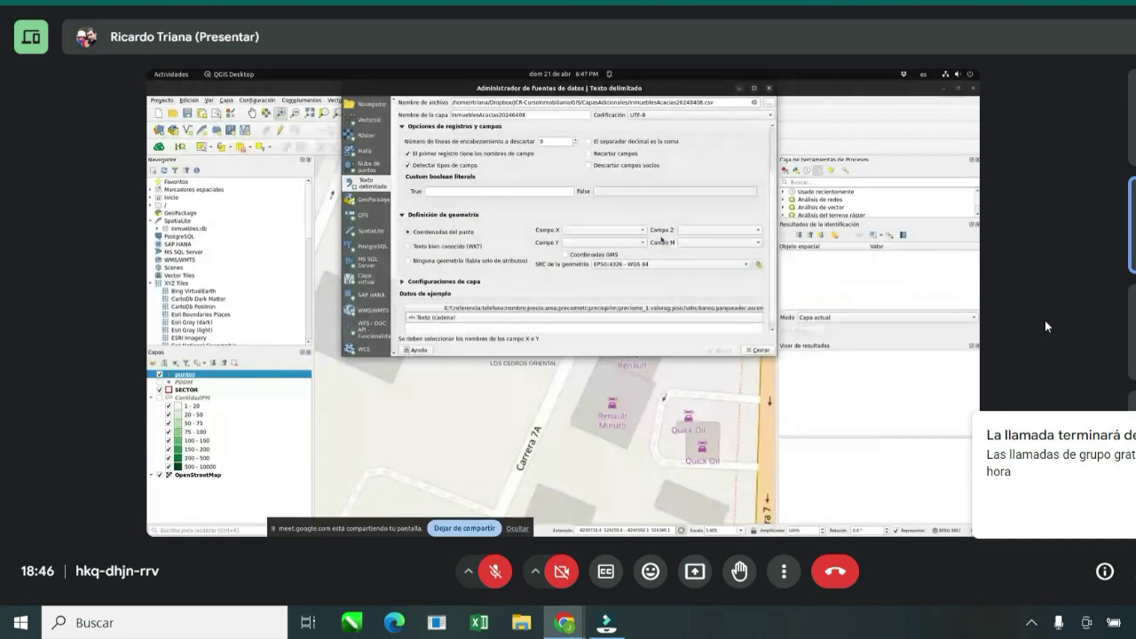
click(622, 230)
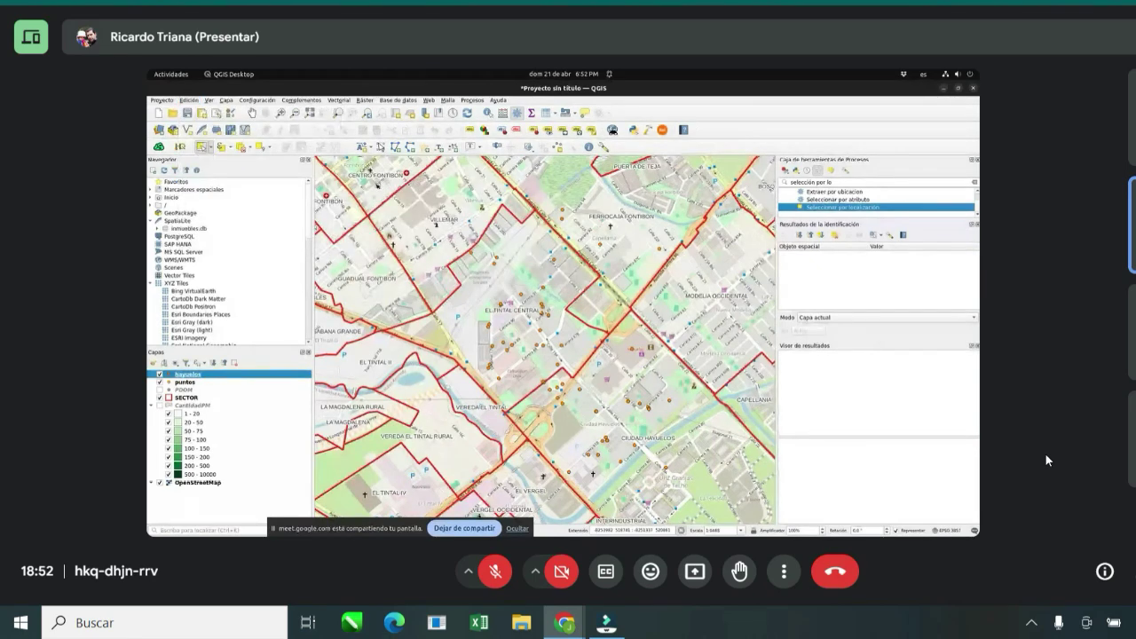
Step: Try to paste the copied features into a new ESRI shapefile named hayuelos_puntos
mouse_move(260, 160)
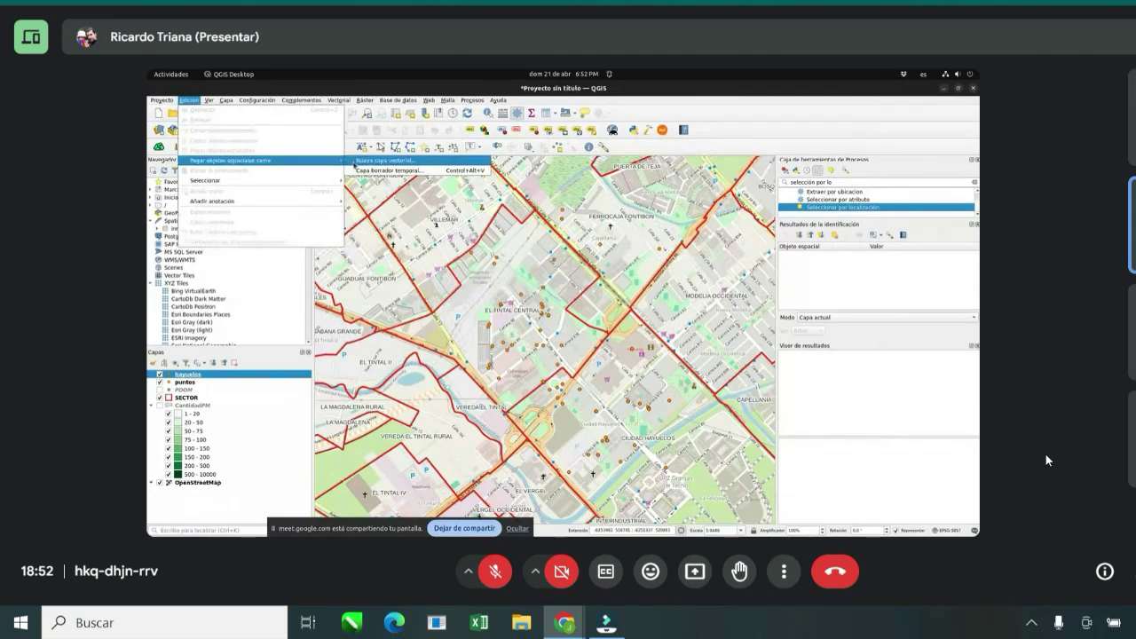
click(377, 161)
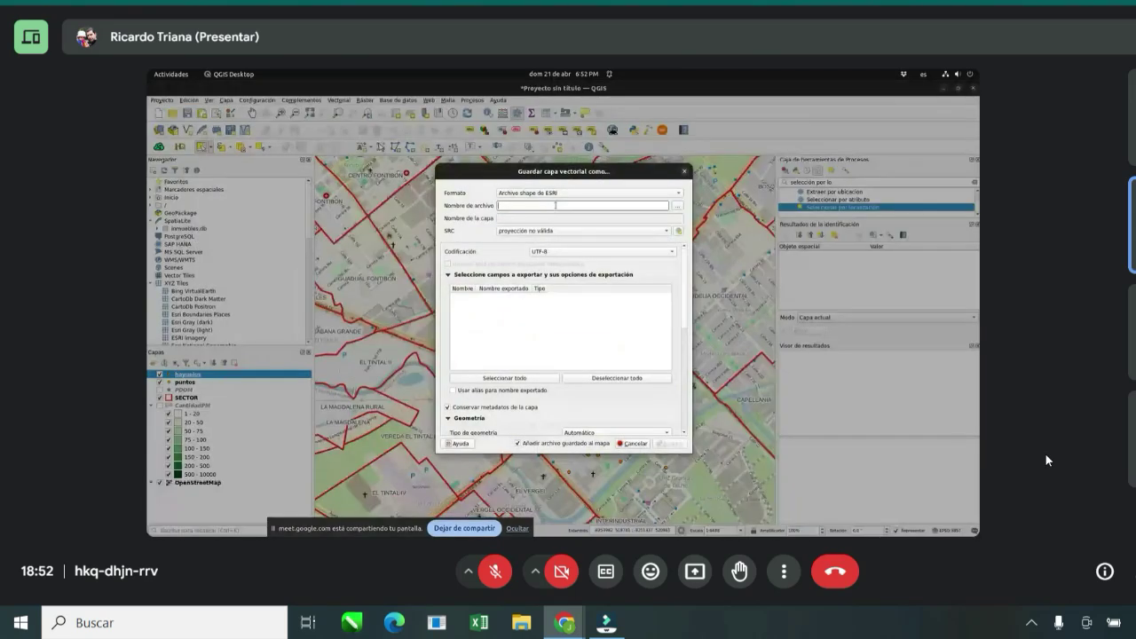
text(HUAN)
text(hu)
text(yuelo)
text(s_punto)
text(s)
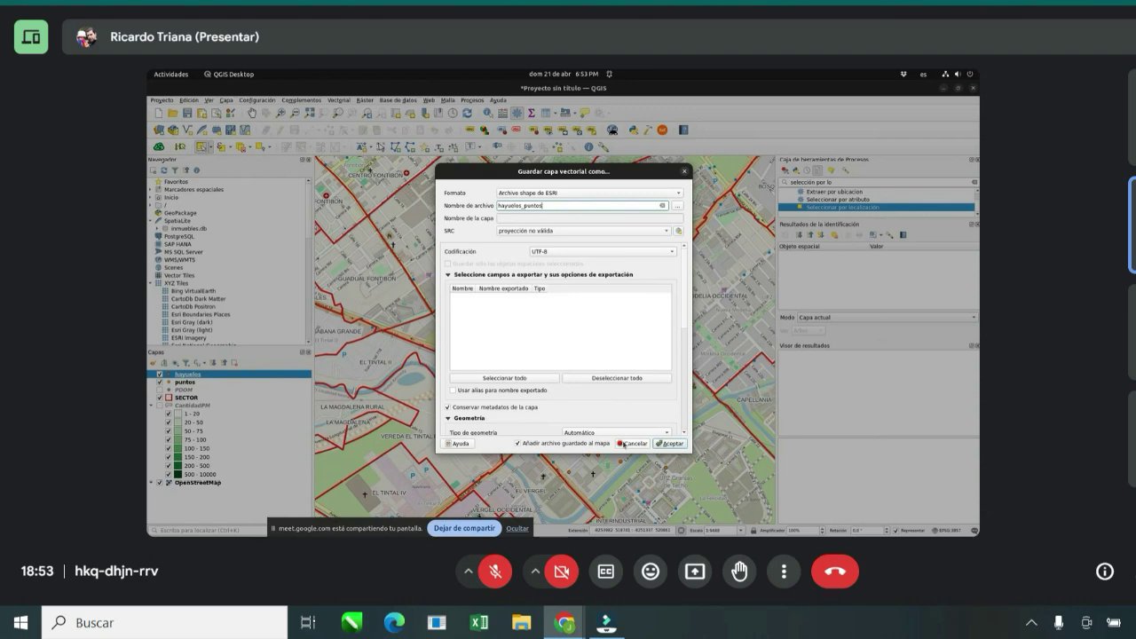
key(ctrl+alt+c)
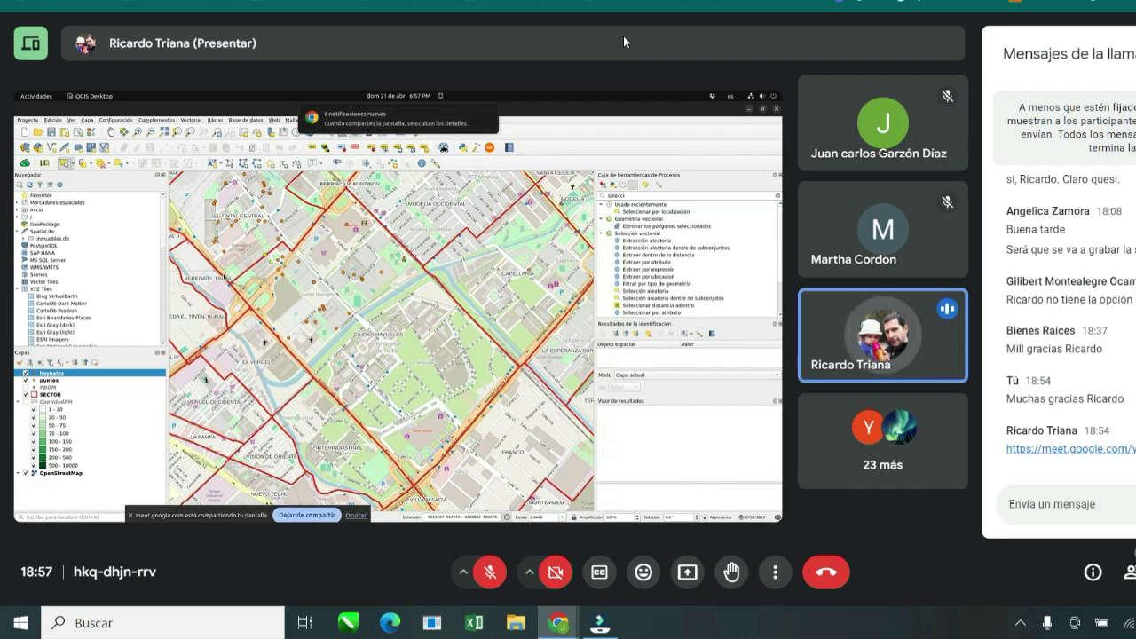
Step: Write and send a short reply starting with "si" in the meeting chat
click(1059, 504)
text(si seve)
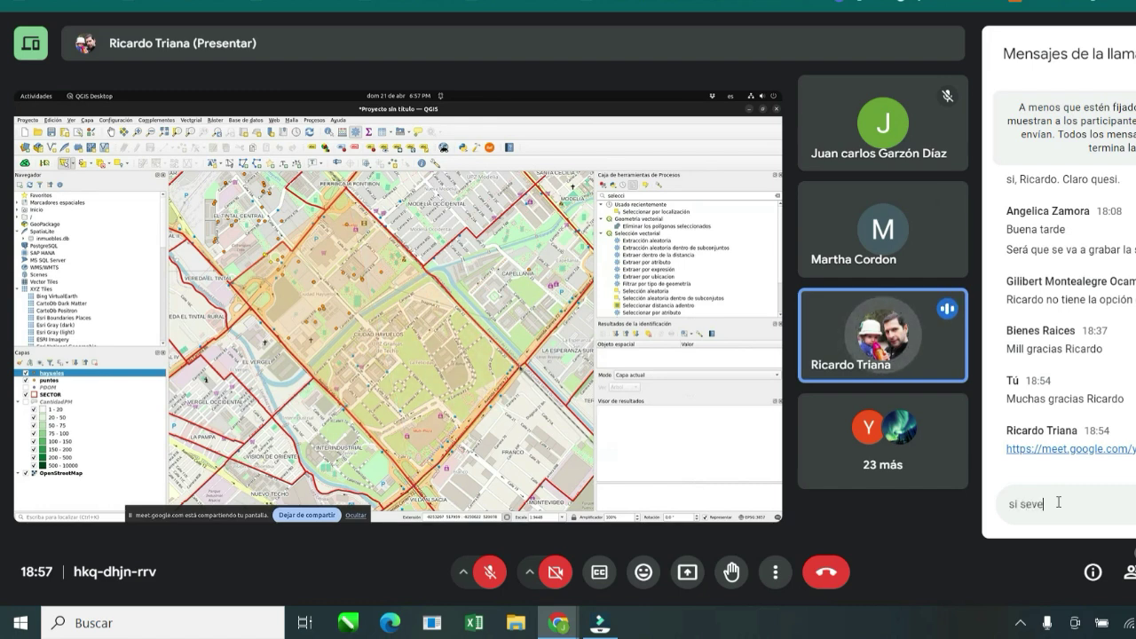
key(BackSpace)
key(BackSpace)
key(BackSpace)
key(BackSpace)
key(BackSpace)
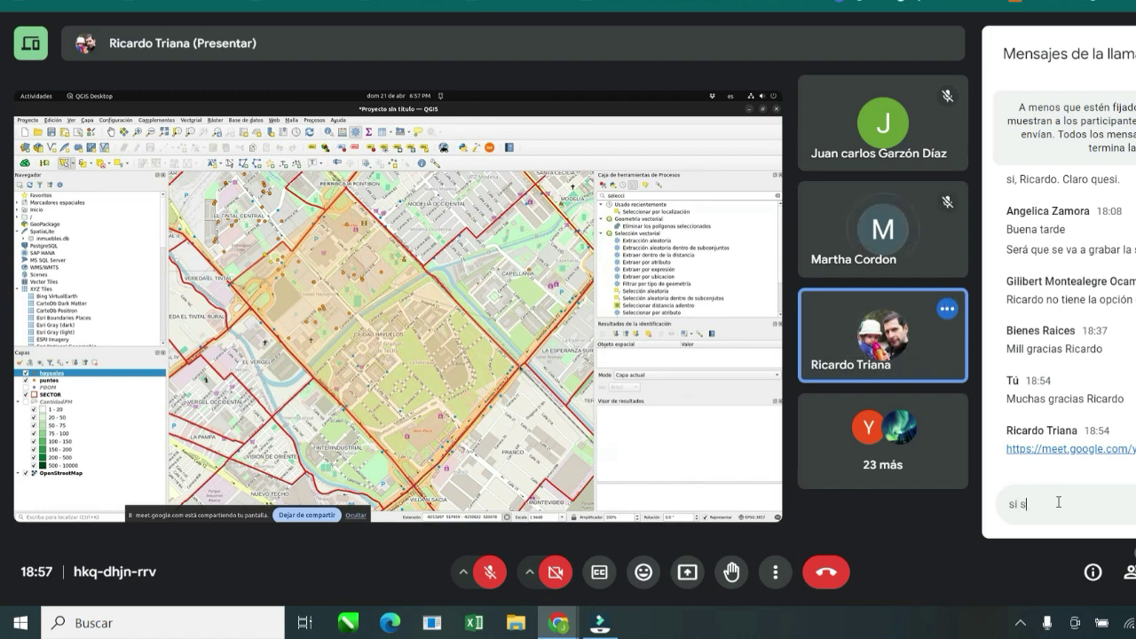
key(Return)
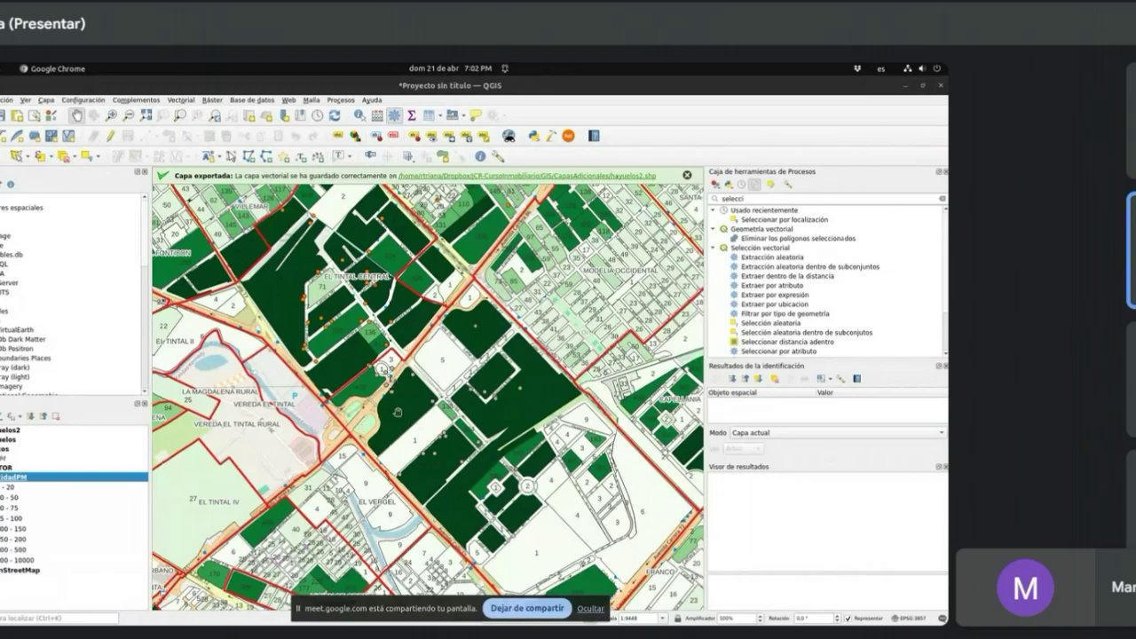
Step: Examine the CantidadPM classes across the sectors from El Tintal Central to Club de los Lagartos, dismissing the meeting notification
drag(358, 362, 513, 359)
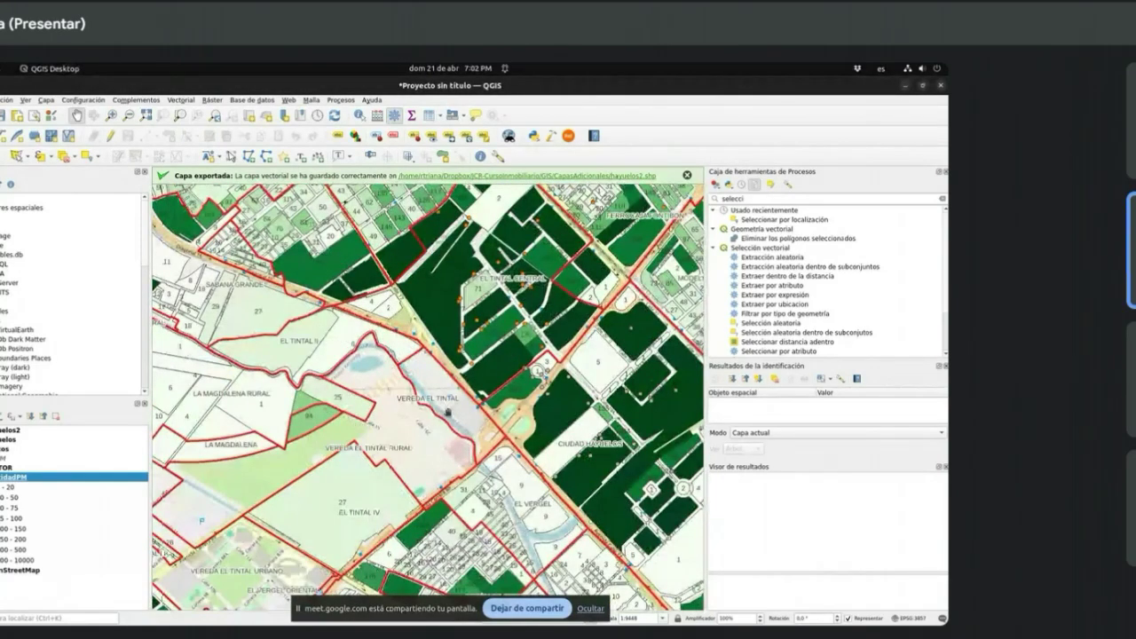
drag(390, 265, 333, 415)
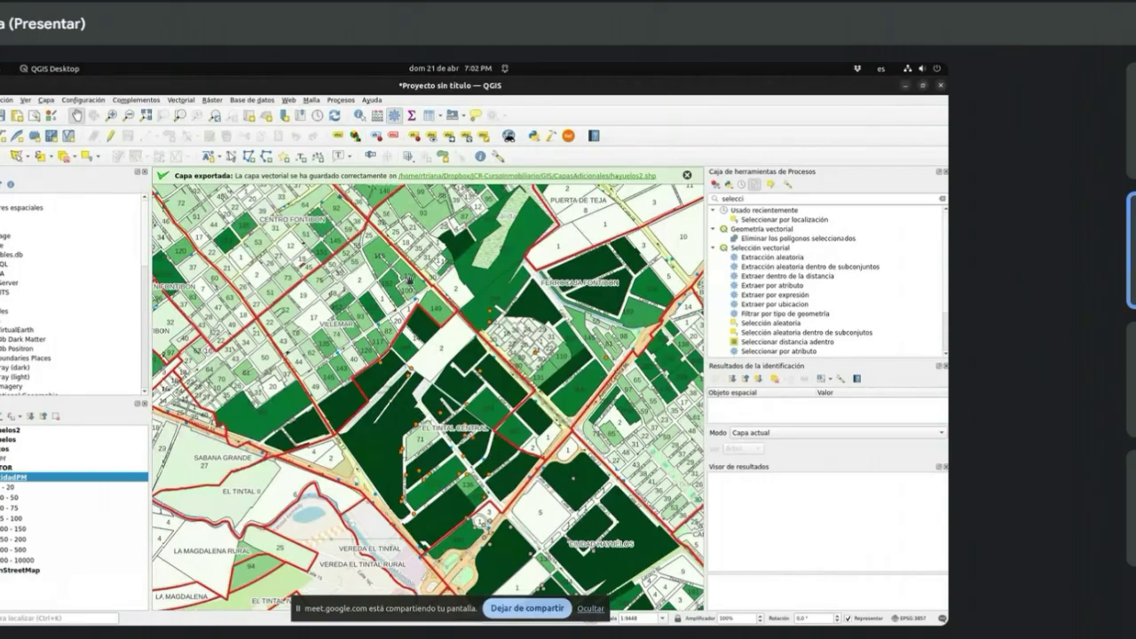
drag(451, 201, 437, 464)
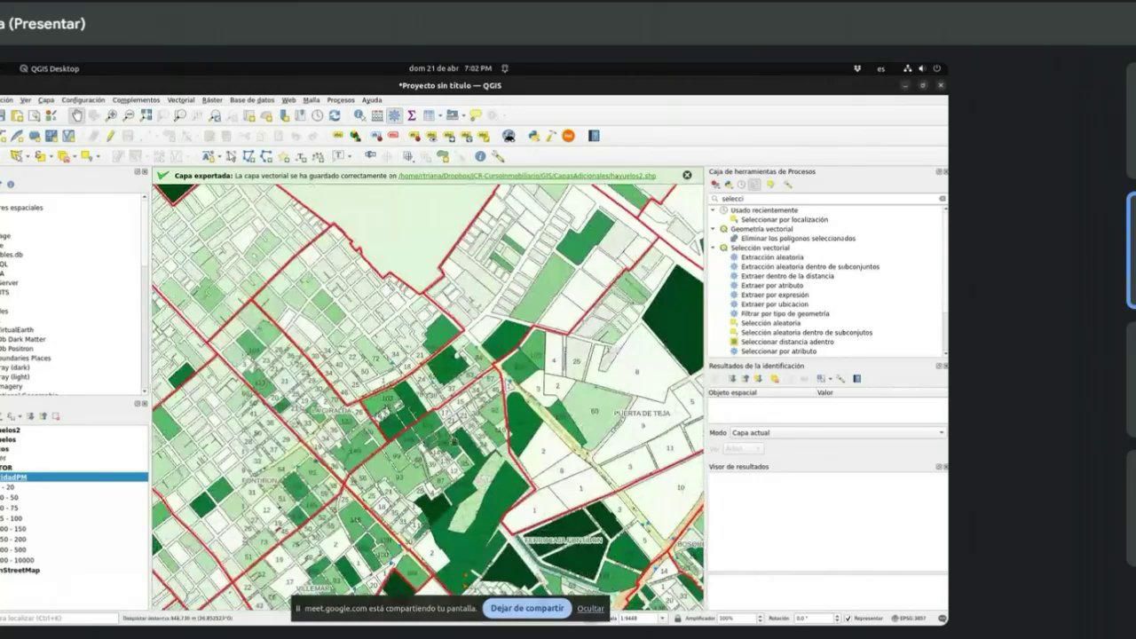
drag(274, 170, 294, 289)
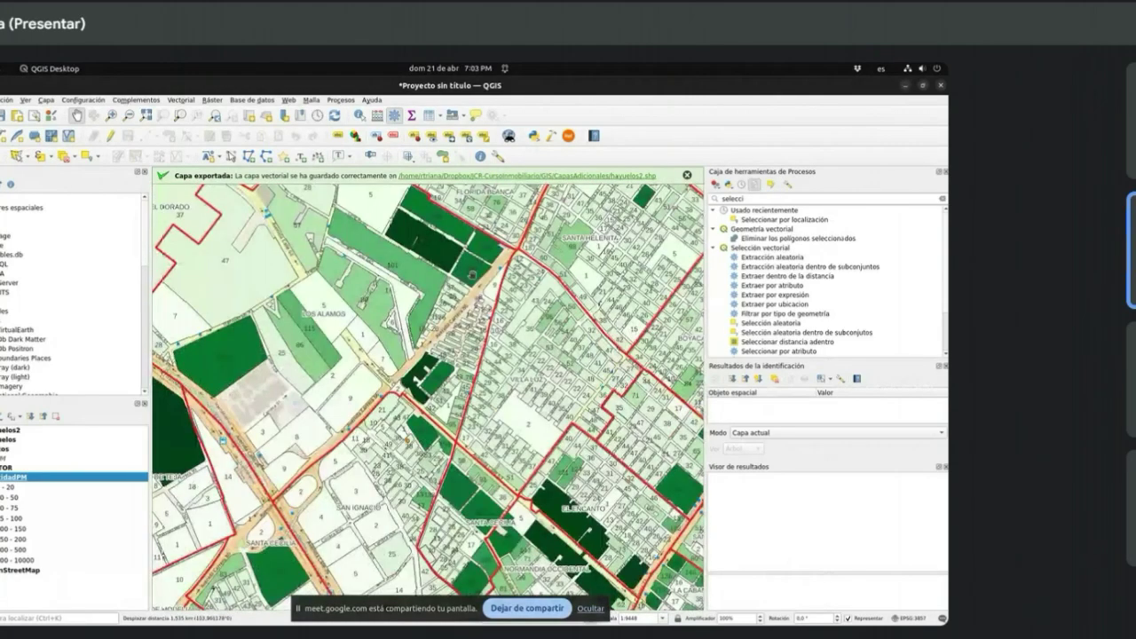
drag(473, 276, 479, 456)
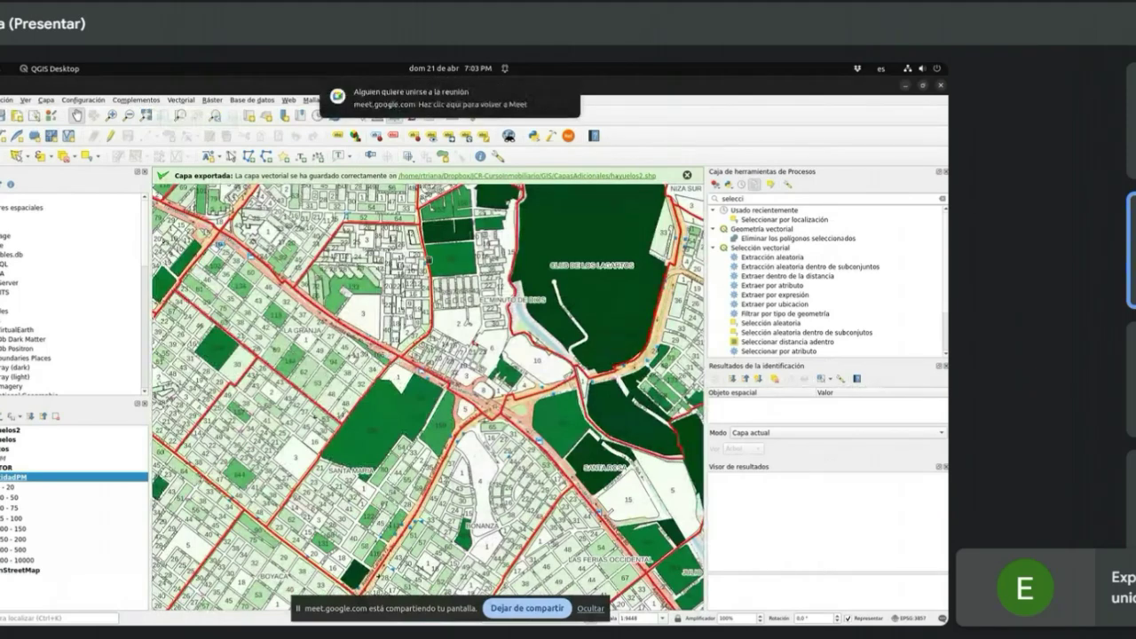
mouse_move(559, 102)
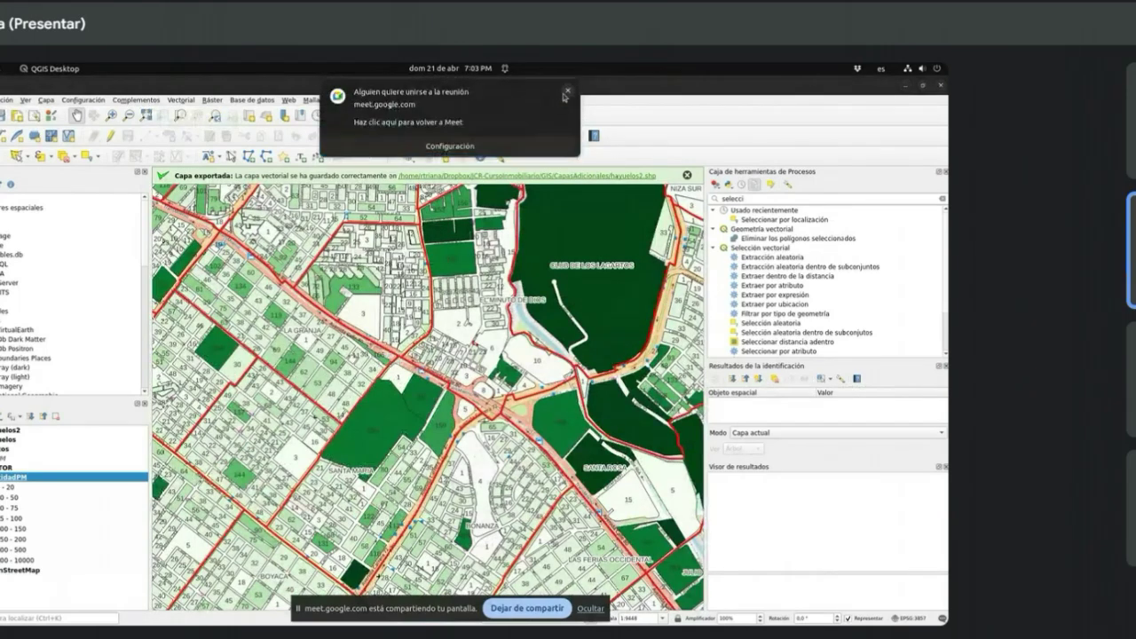
click(567, 91)
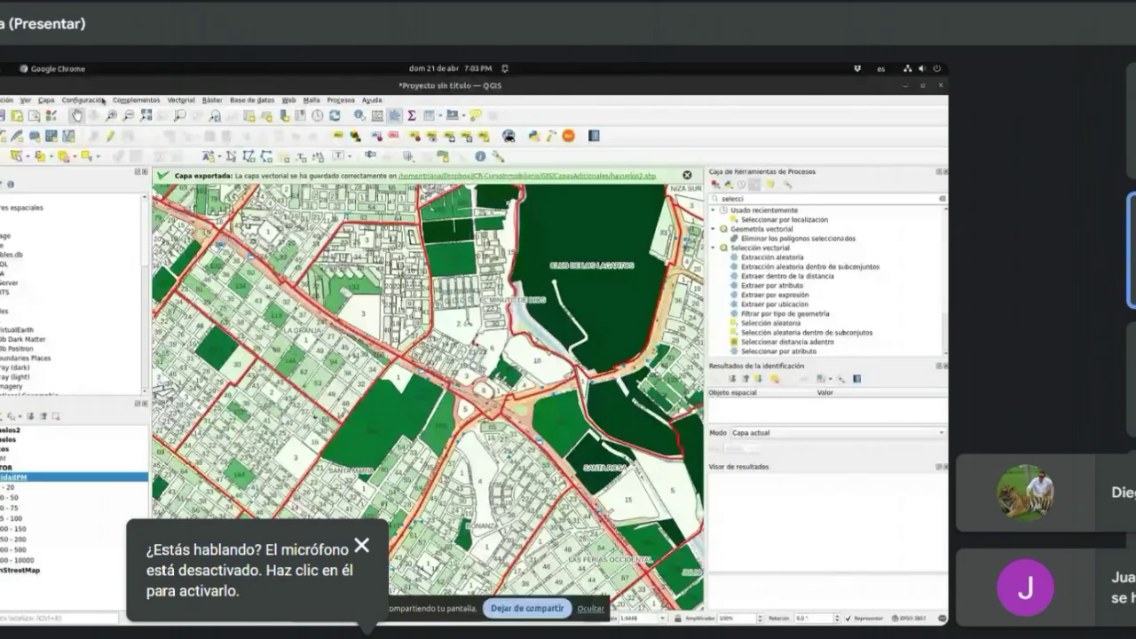
Step: Add the estratospormanzana.shp file from the EstratosManzana folder to the project as a vector layer
click(47, 100)
click(362, 547)
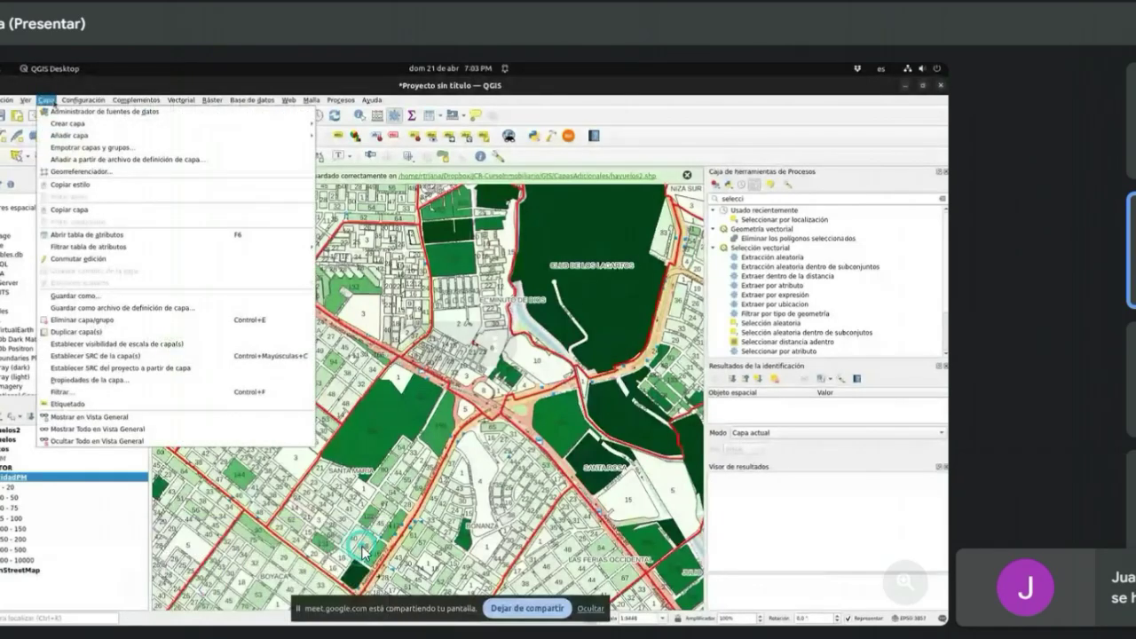
click(338, 138)
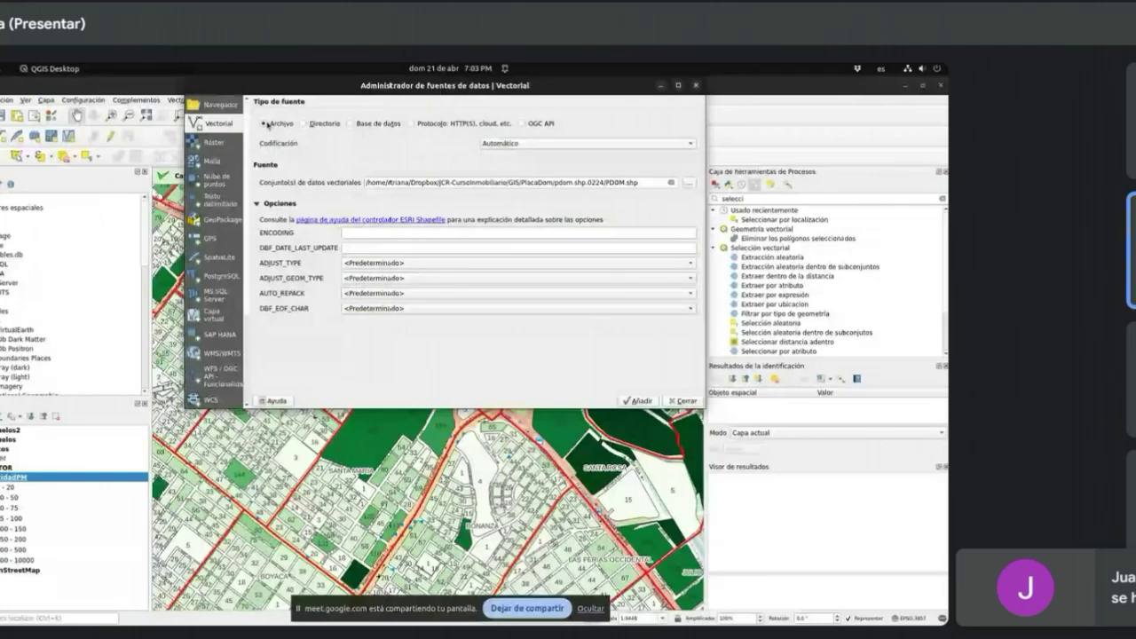
click(689, 183)
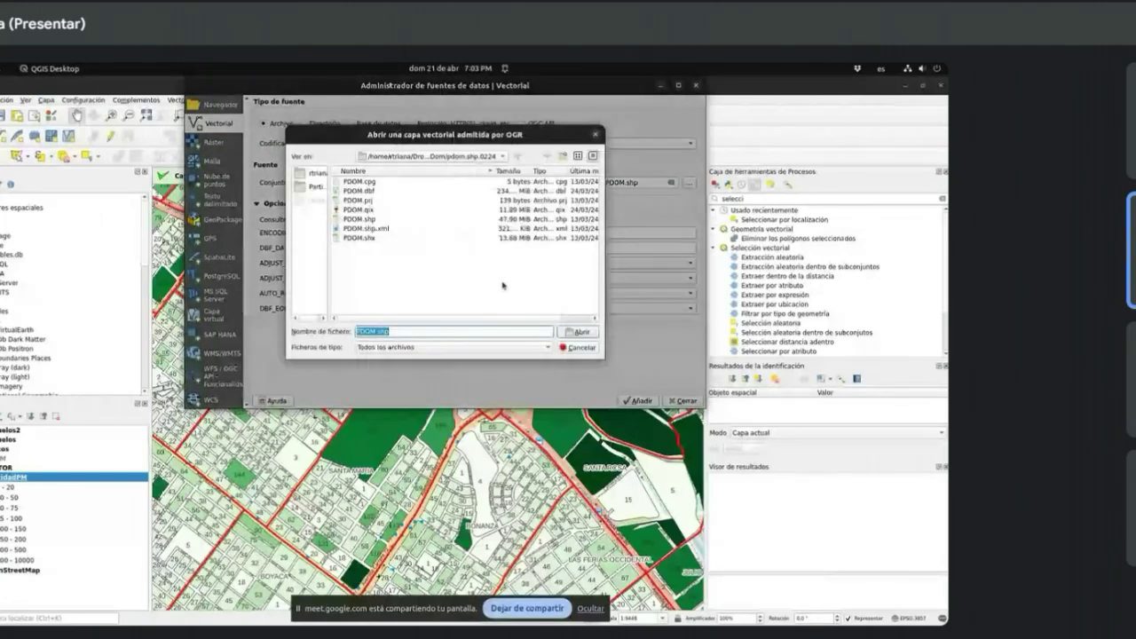
click(547, 156)
click(548, 156)
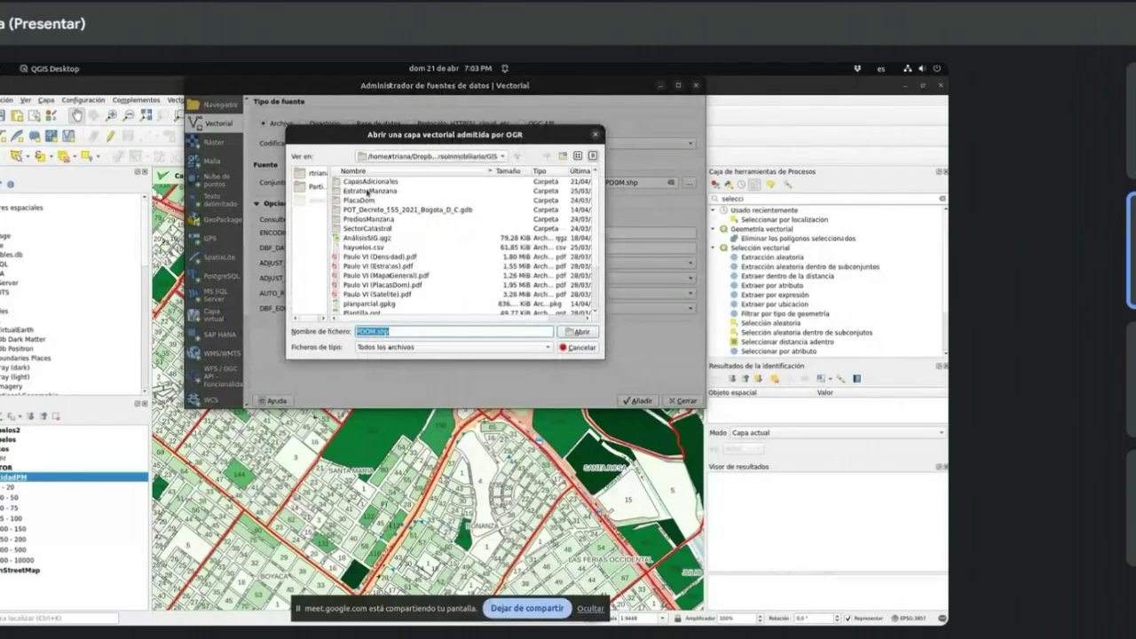
double_click(369, 190)
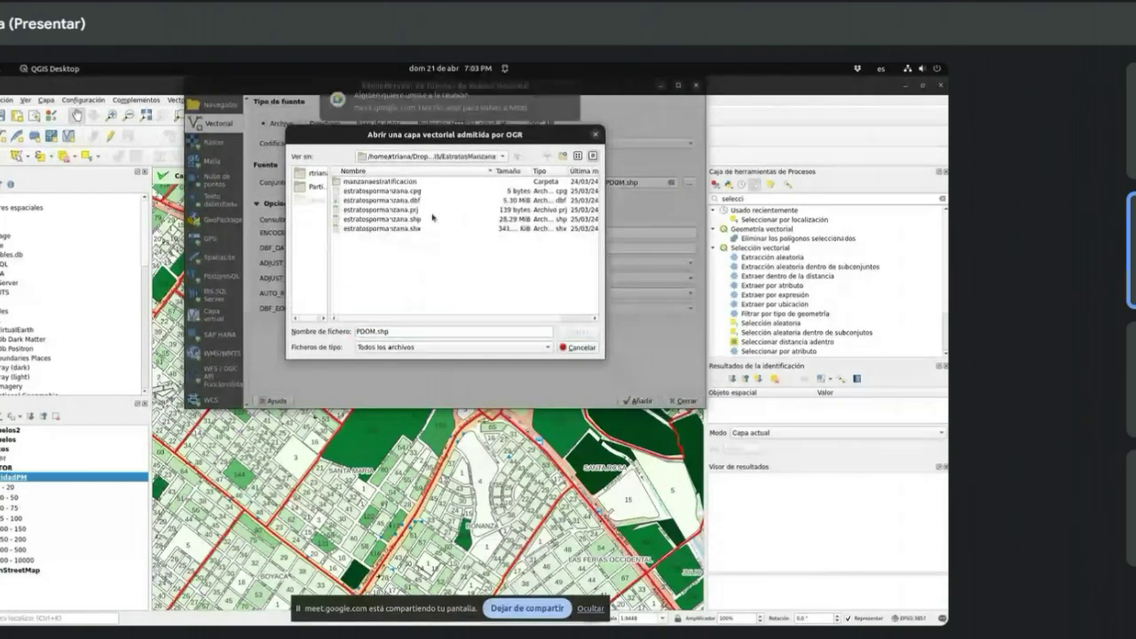
click(404, 219)
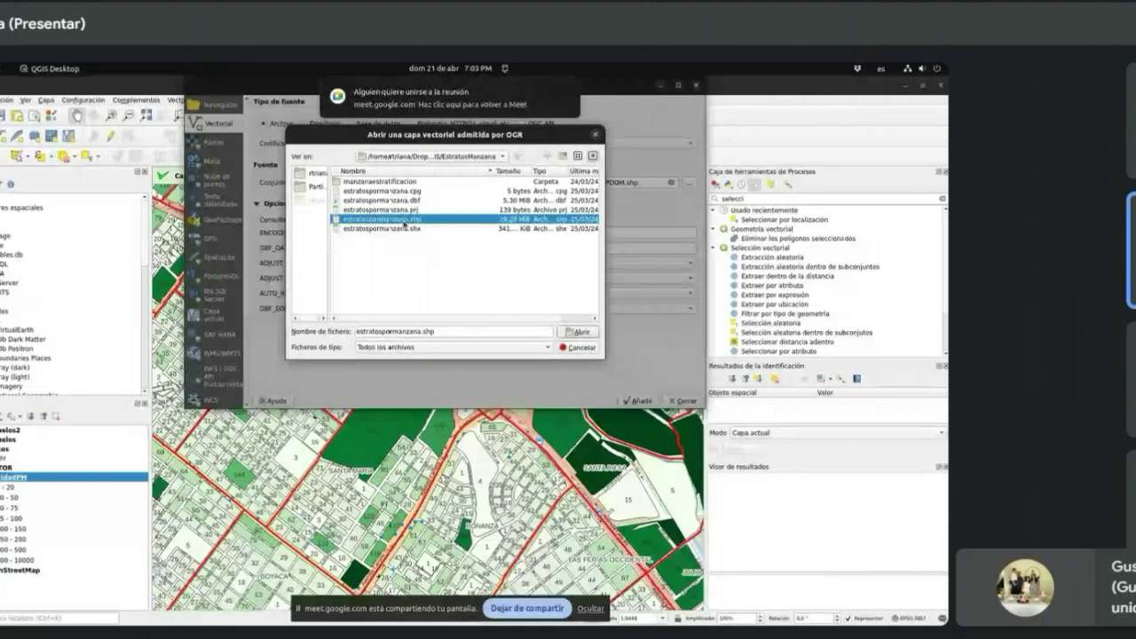
click(580, 332)
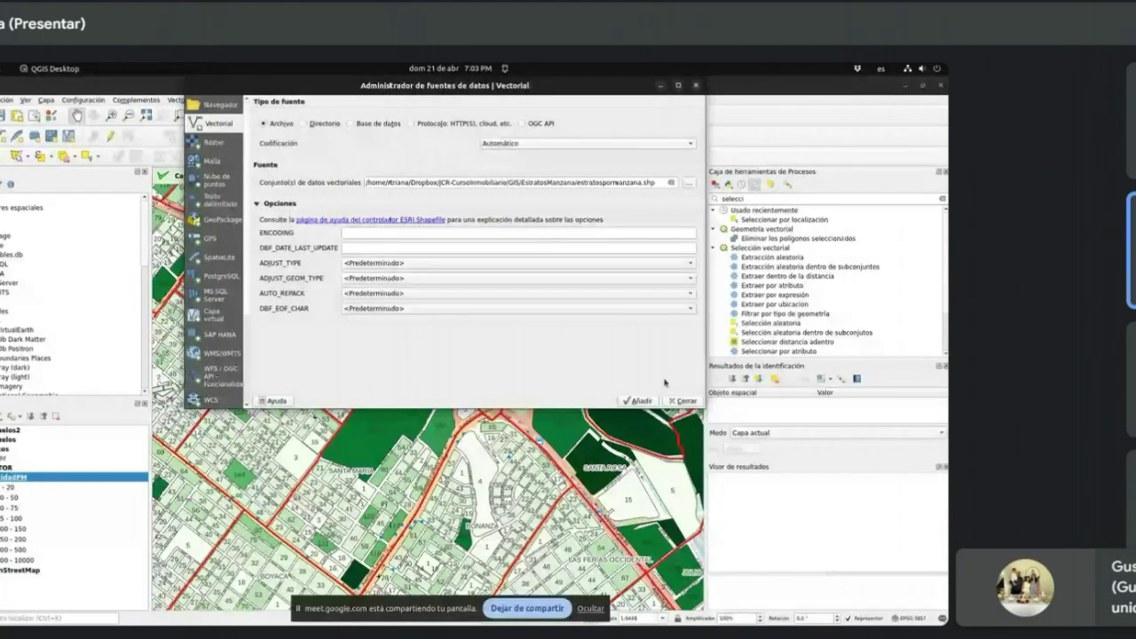
click(639, 400)
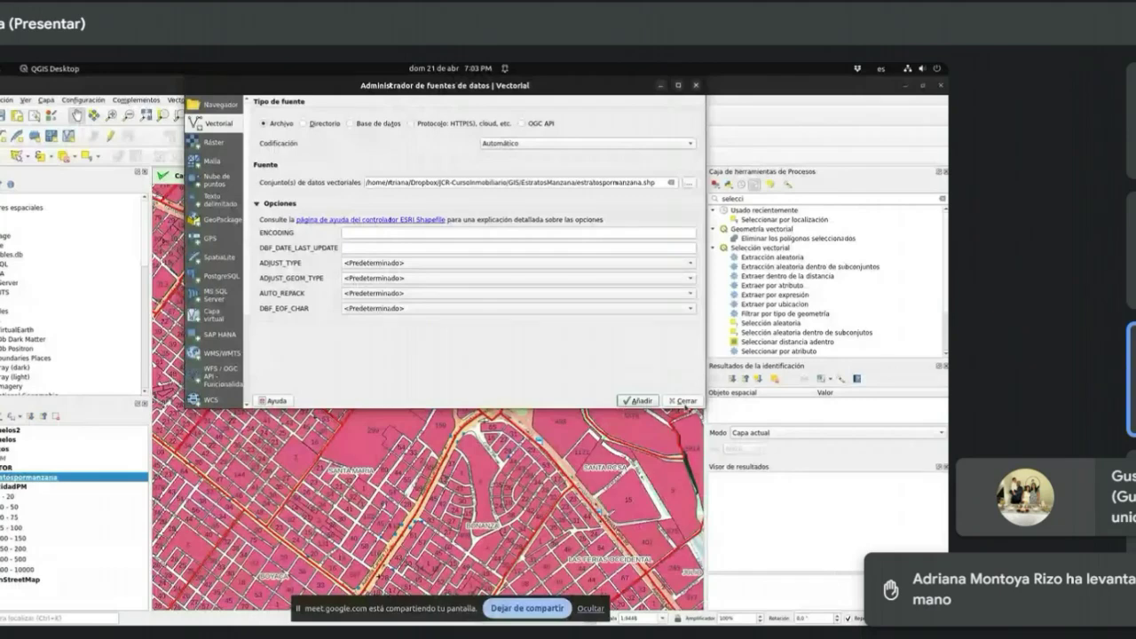
click(696, 404)
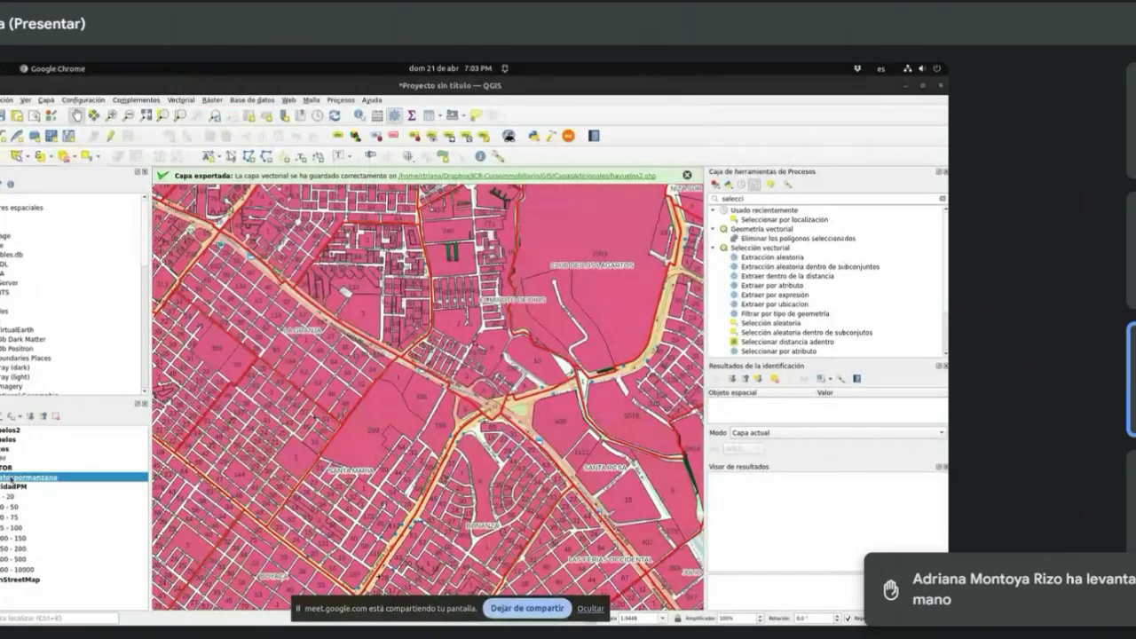
Step: Set the estratospormanzana symbology to Categorizado by the ESTRATO field with the Turbo colour ramp and classify its values
right_click(30, 477)
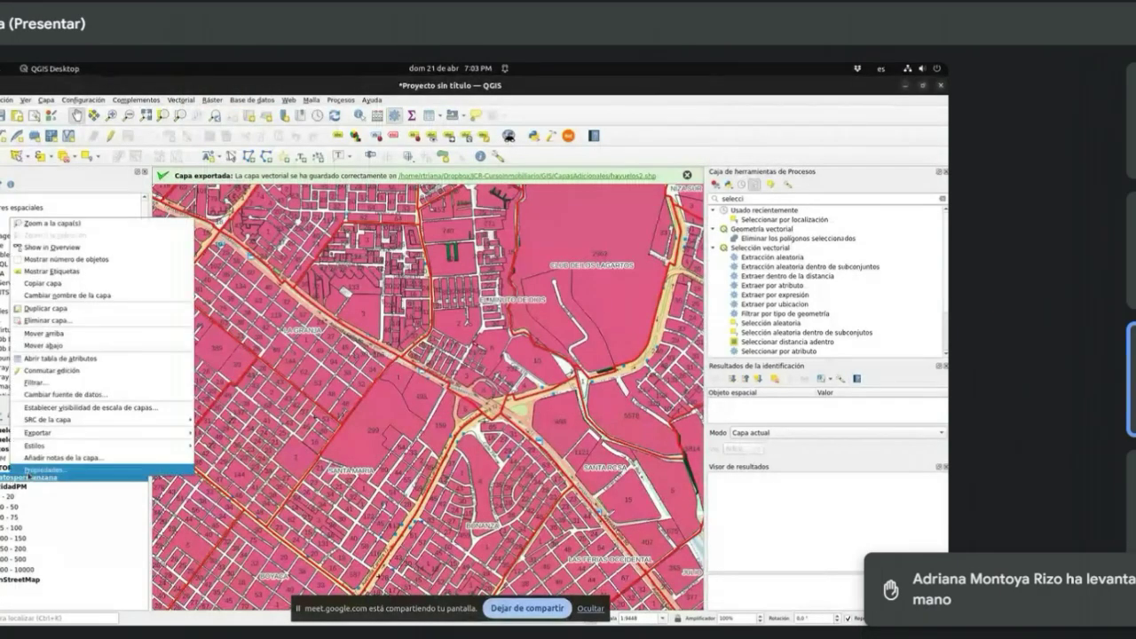
click(30, 471)
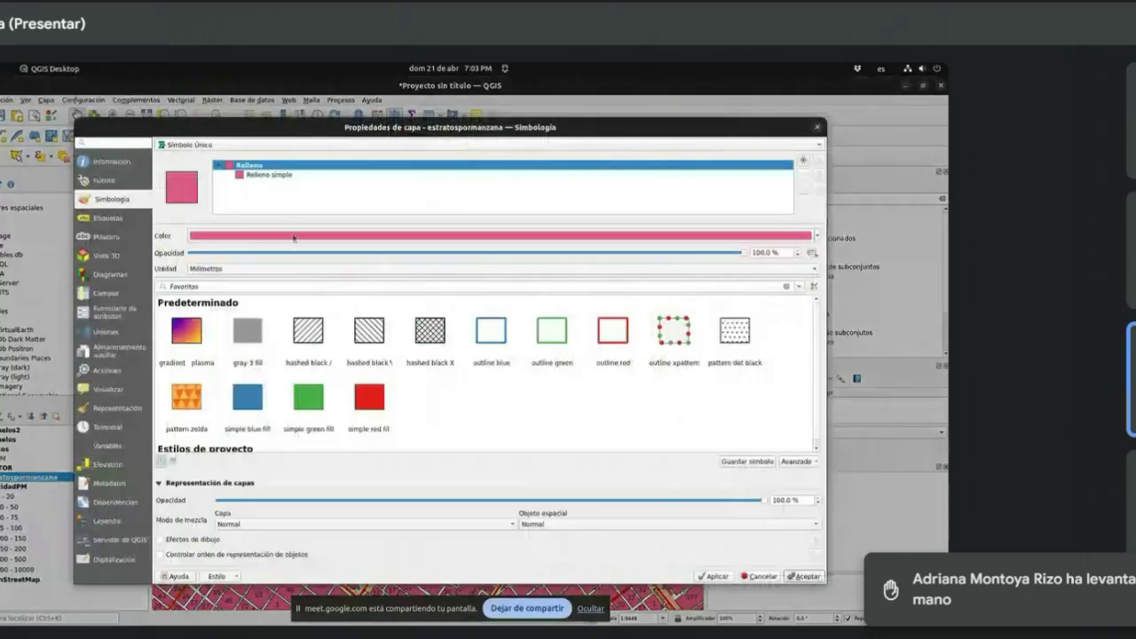
click(204, 143)
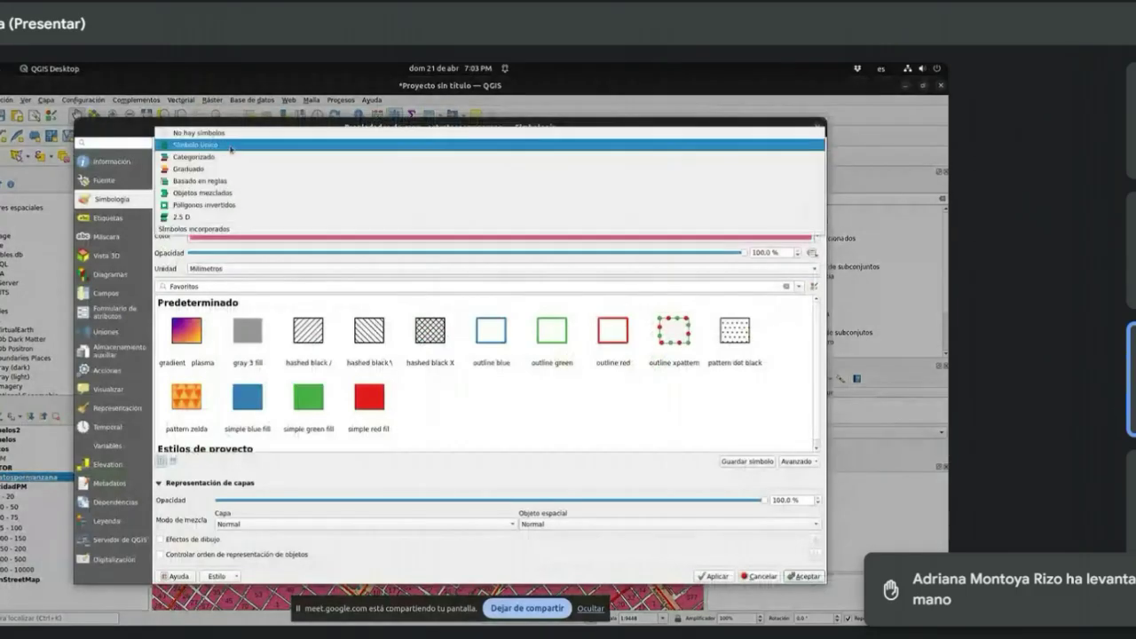
click(221, 156)
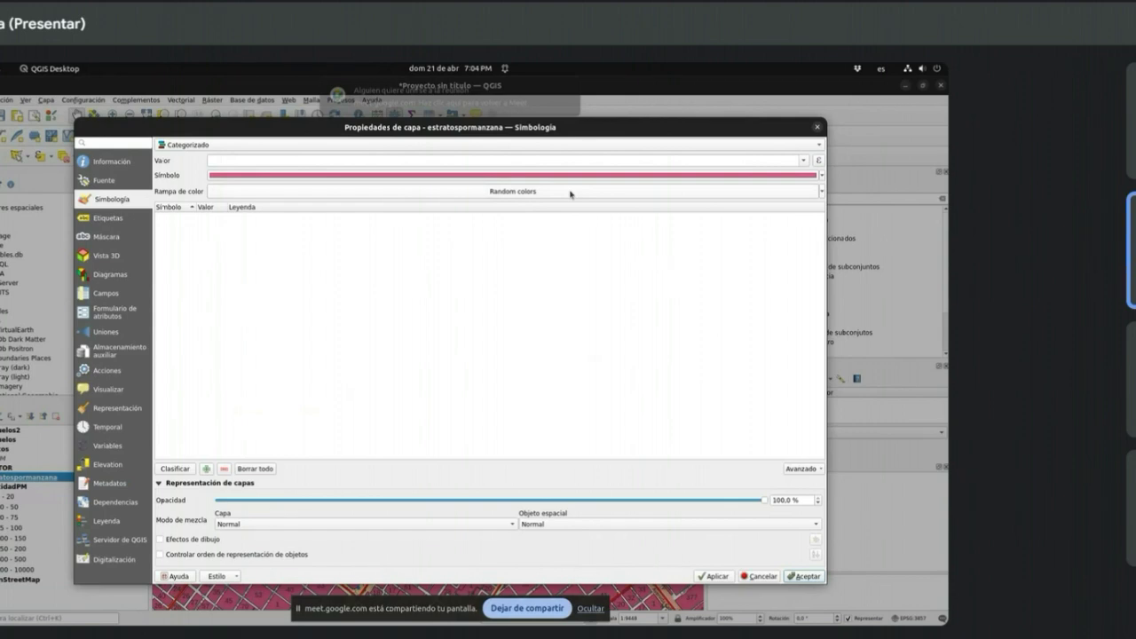
click(803, 161)
click(513, 198)
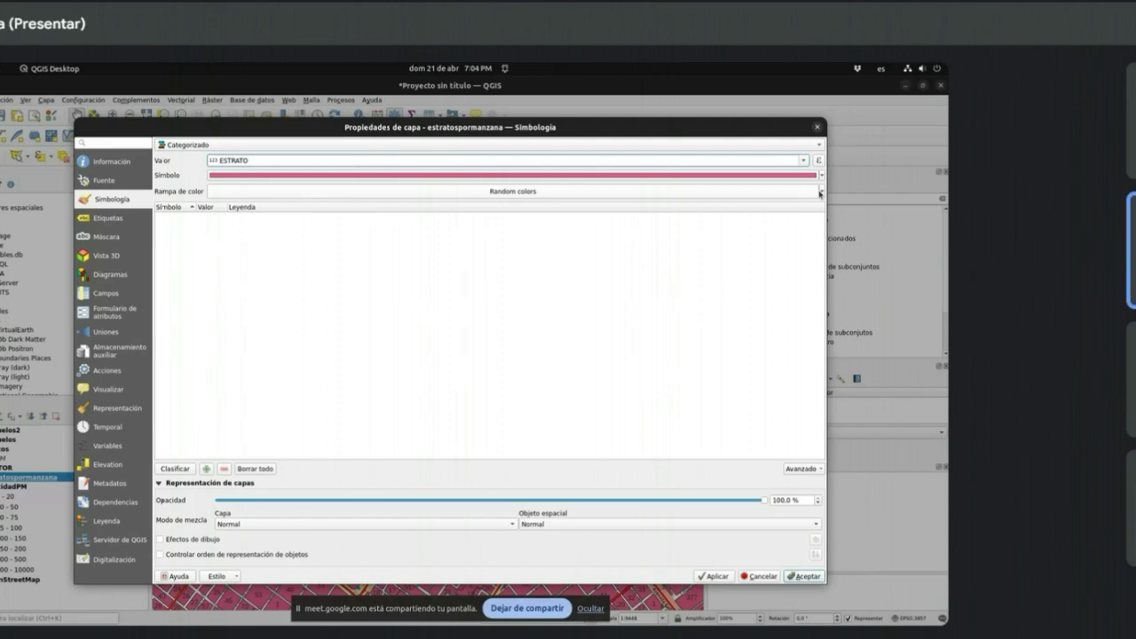
click(820, 192)
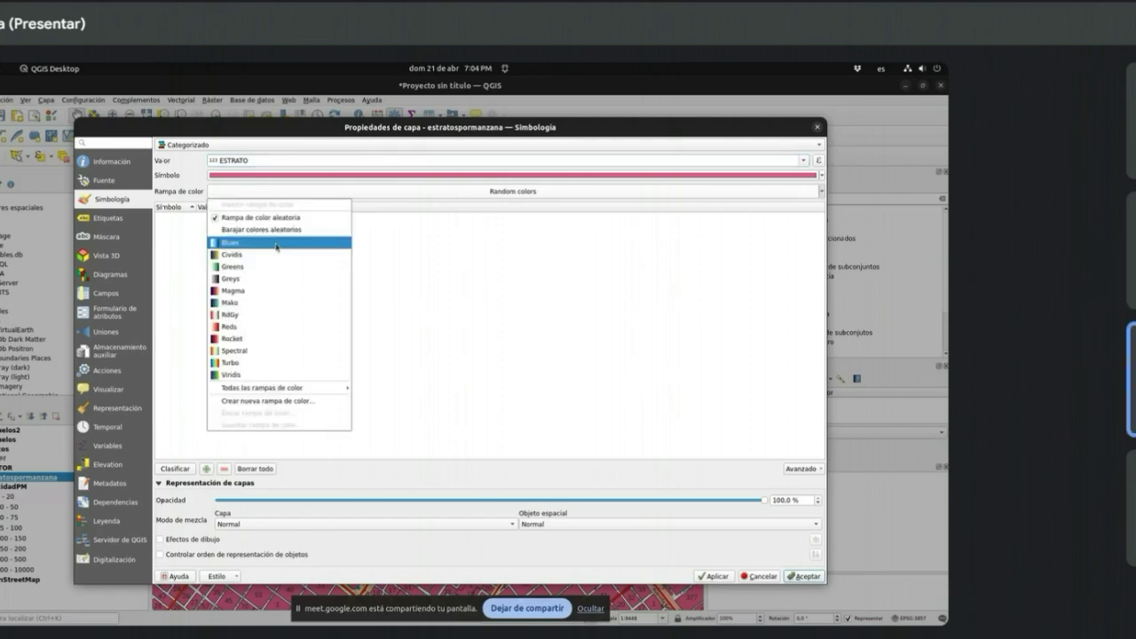
click(225, 363)
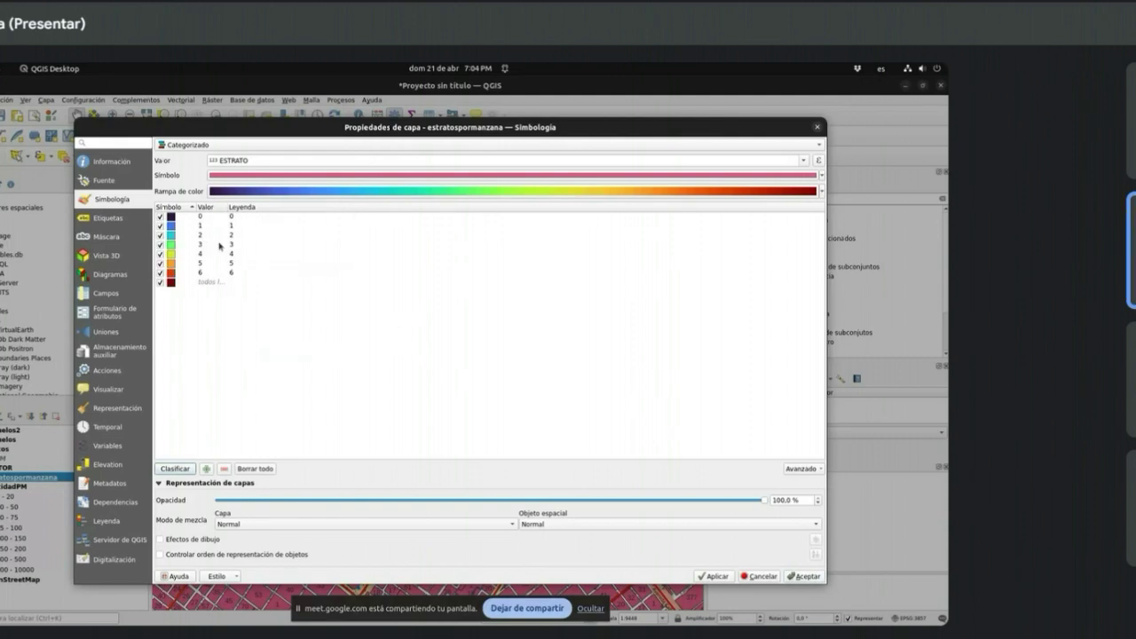
Step: Disable the class for value 0 and the class for all other values, and apply the symbology
click(160, 217)
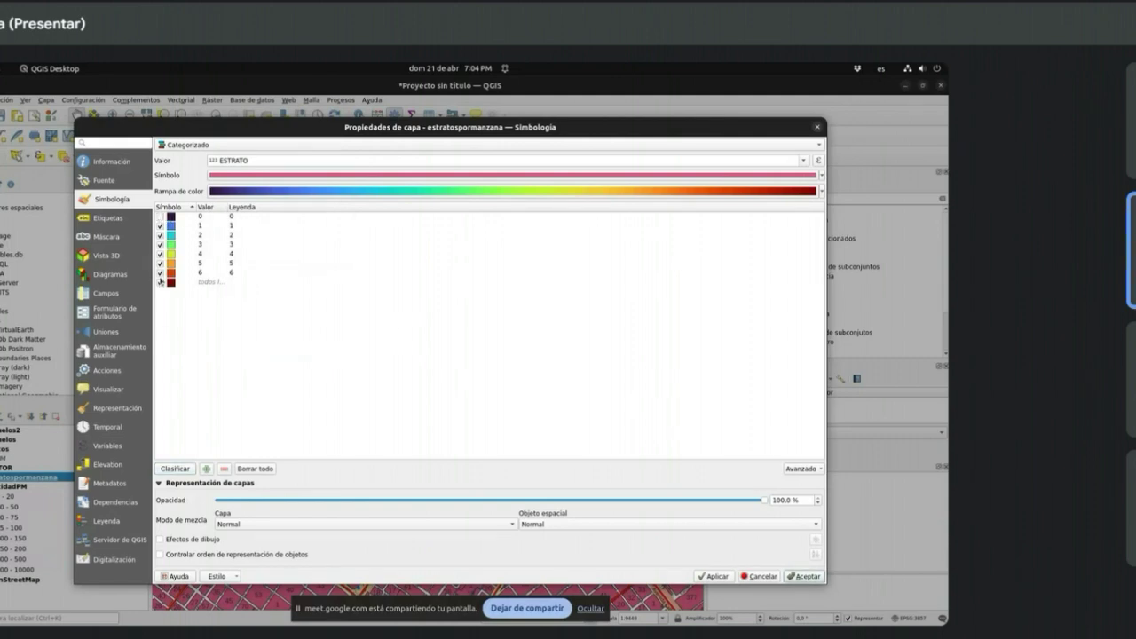
click(159, 284)
click(719, 577)
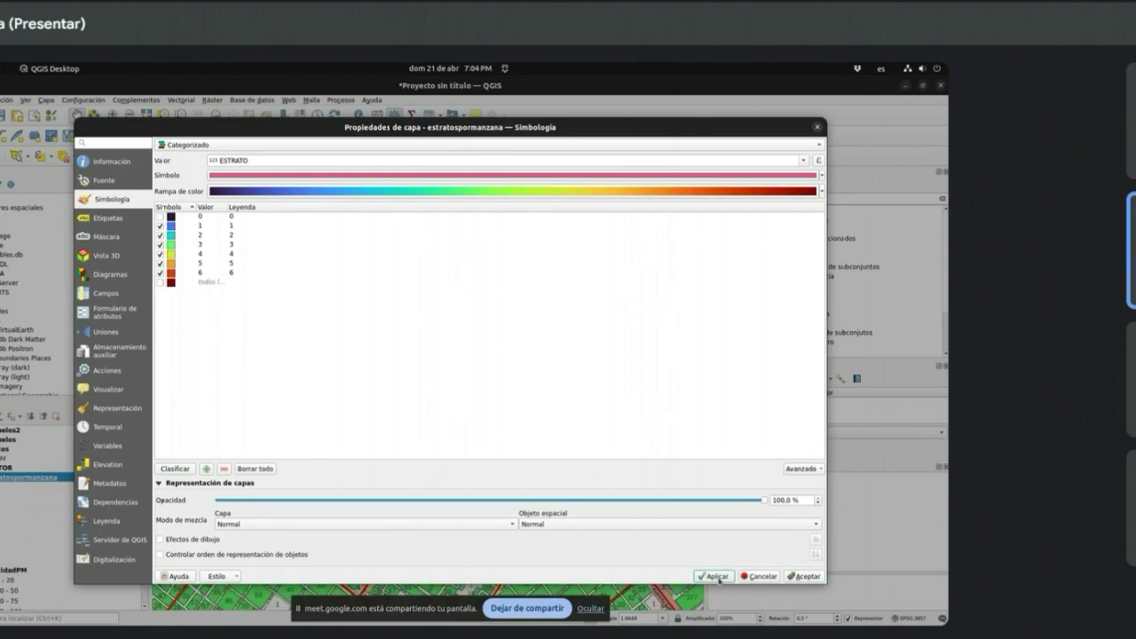
click(802, 576)
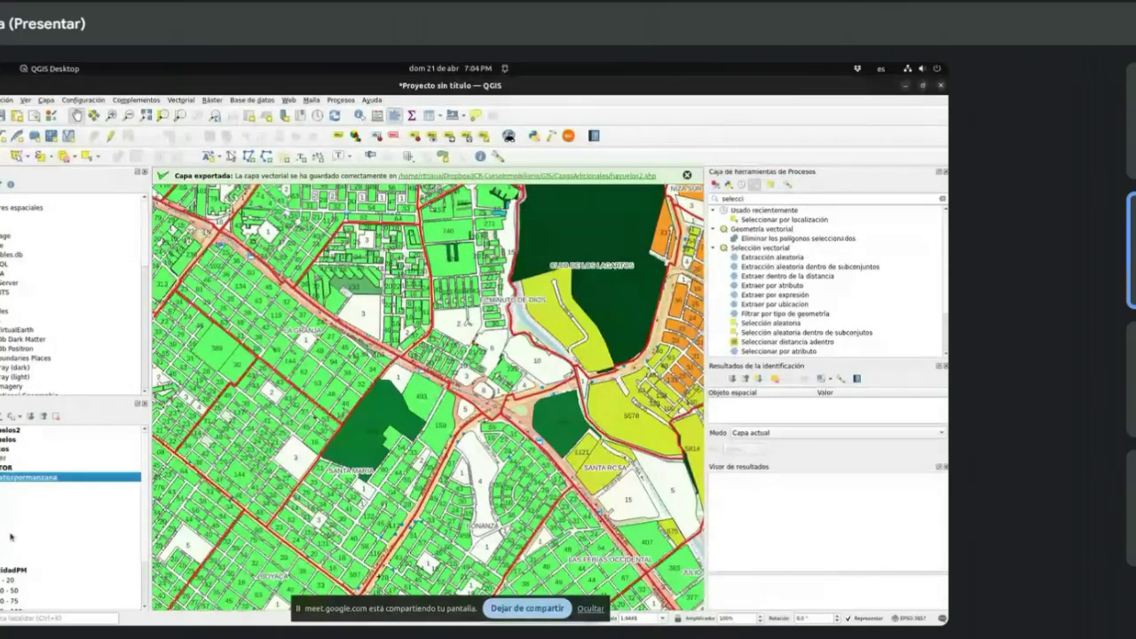
Step: Compare the map with the CantidadPM layer hidden and shown beneath the estratospormanzana layer
click(0, 571)
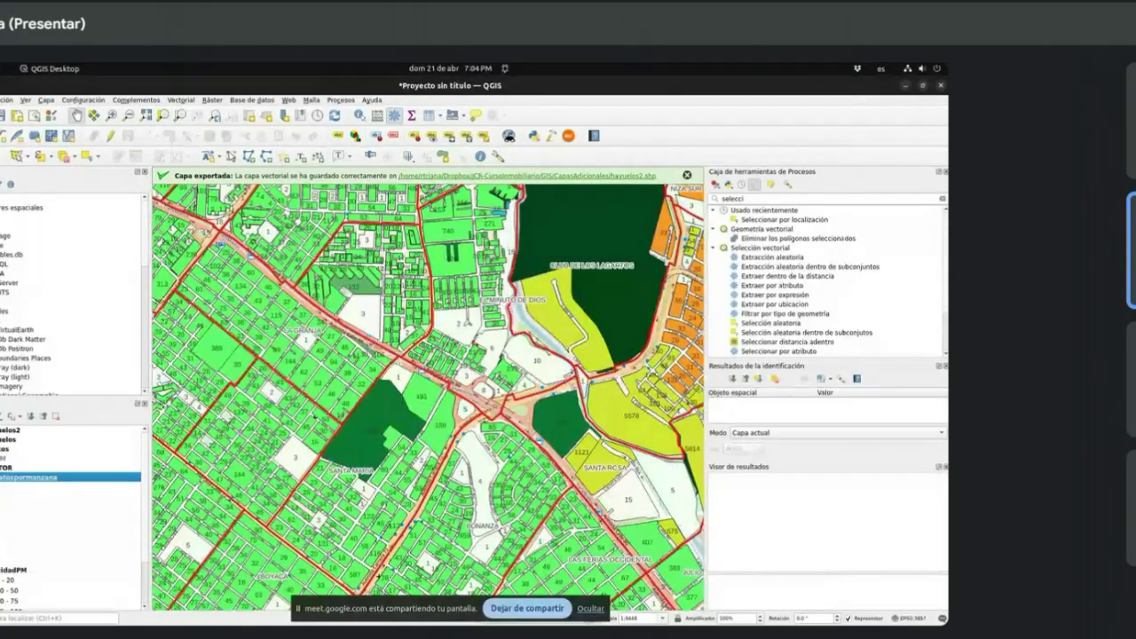
click(0, 571)
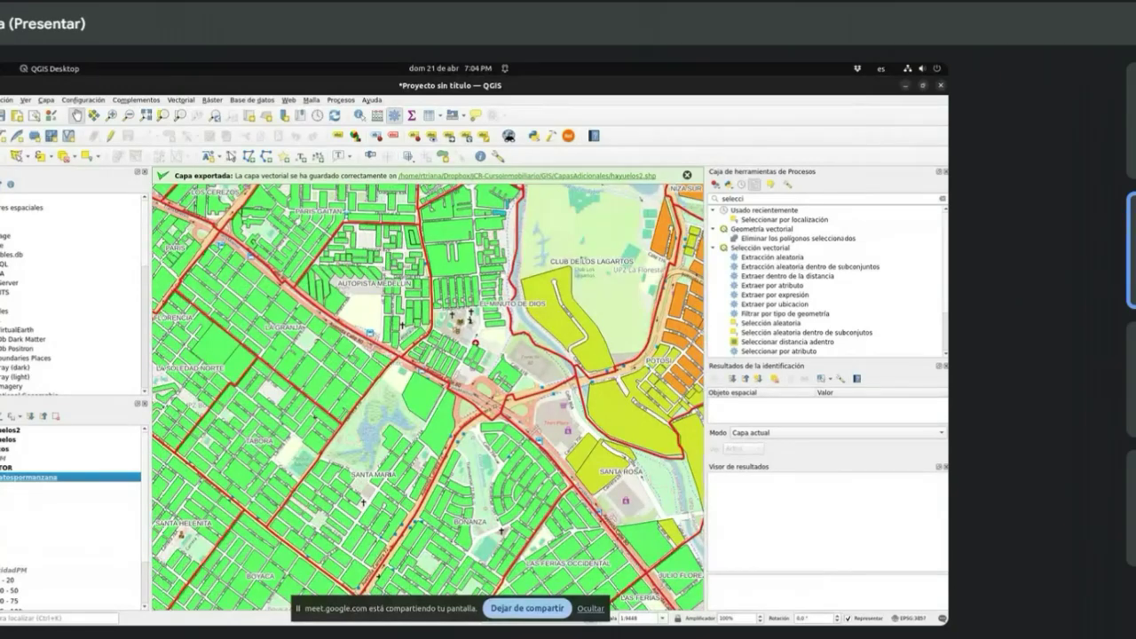
click(0, 571)
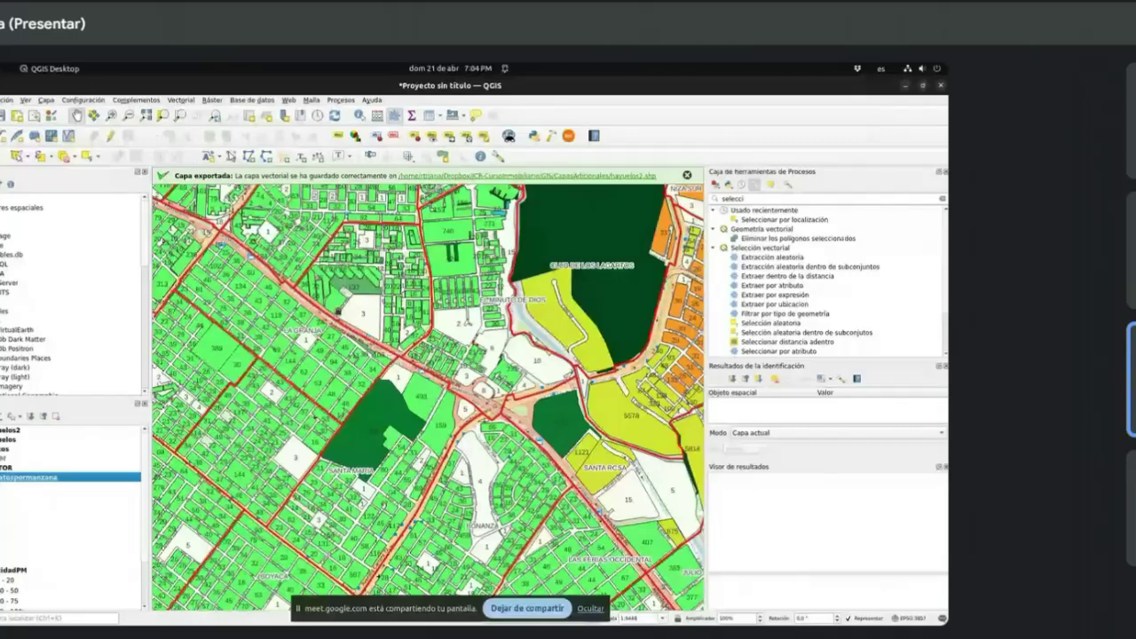
Step: Examine the ESTRATO categories and CantidadPM values across the sectors from San Ignacio and Ciudad Hayuelos to Montevideo, Salitre Occidental and El Salitre
drag(338, 312, 529, 362)
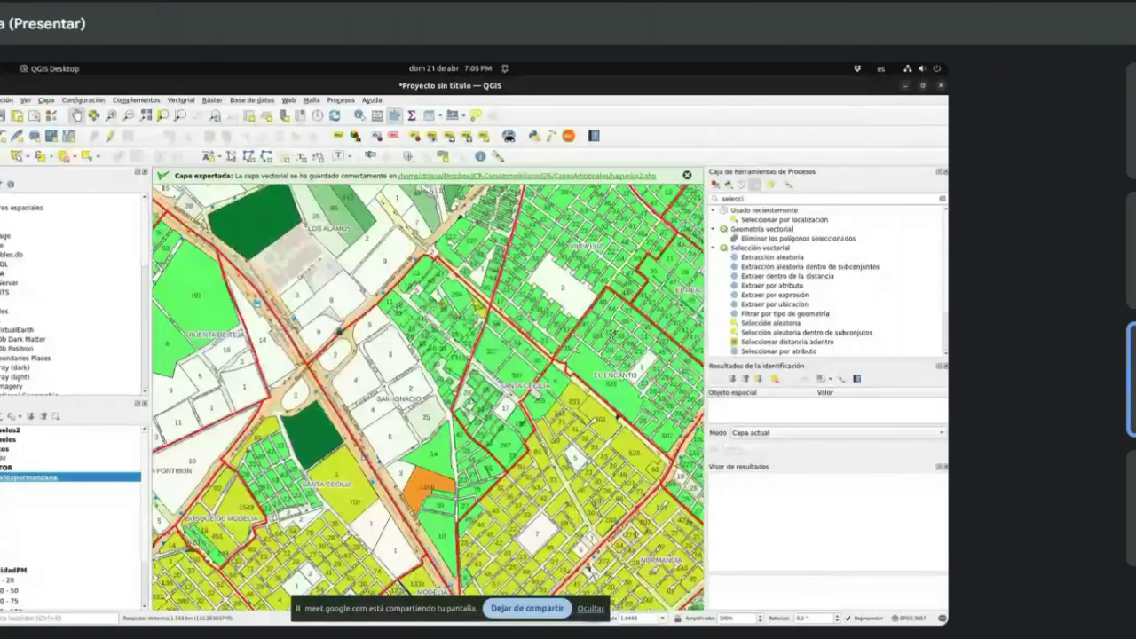
drag(338, 331, 544, 293)
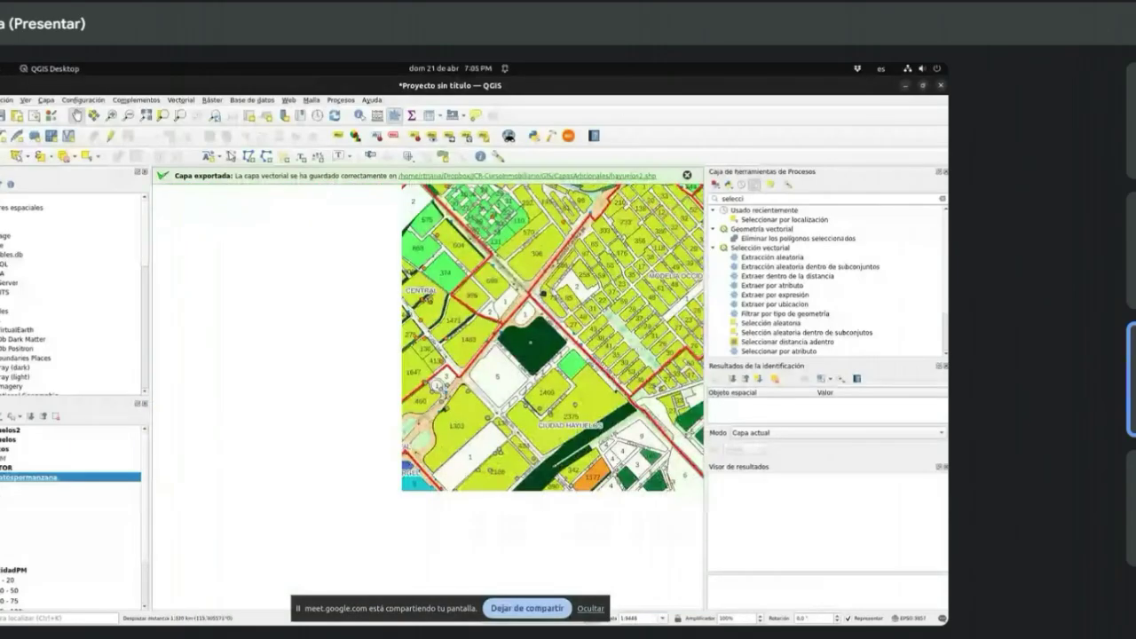
drag(560, 351, 430, 178)
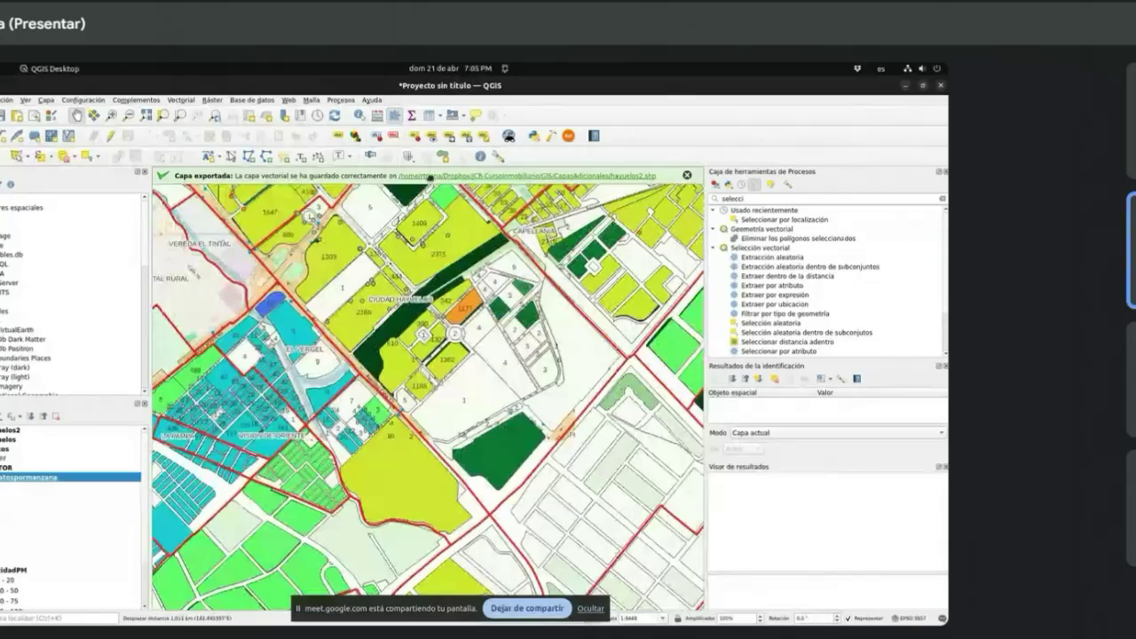
drag(569, 421, 595, 512)
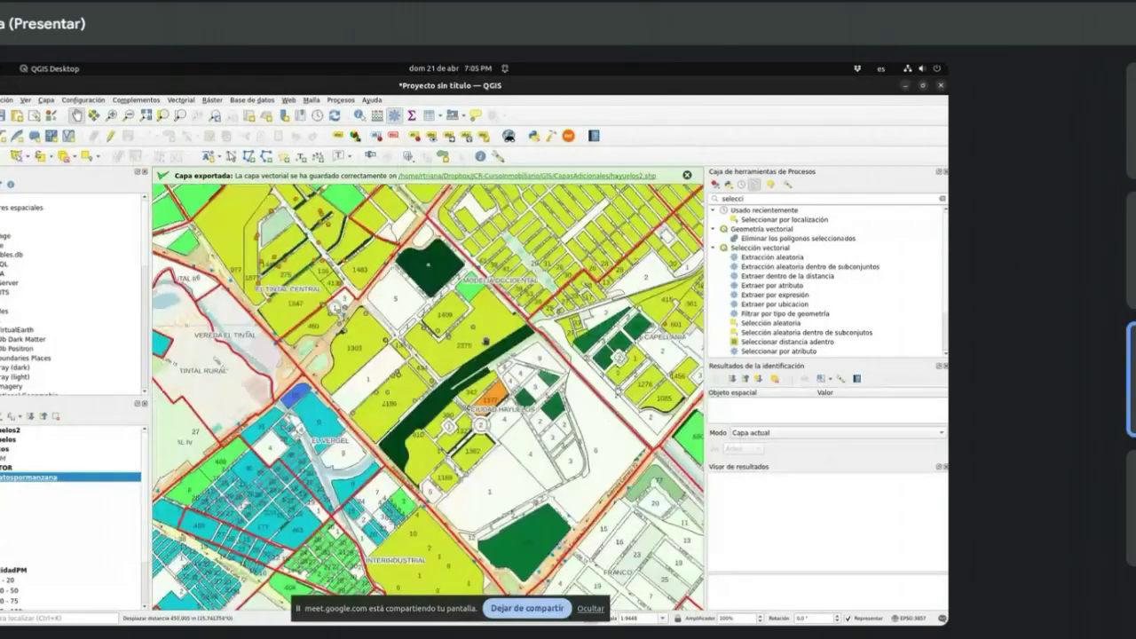
drag(575, 451, 481, 362)
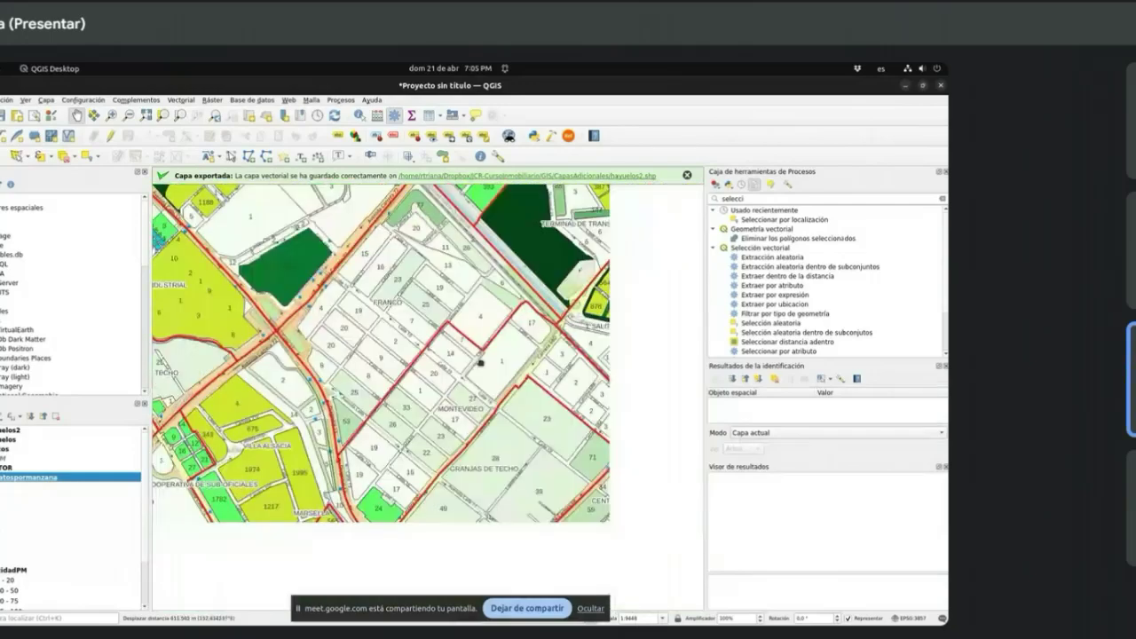
drag(540, 439, 435, 358)
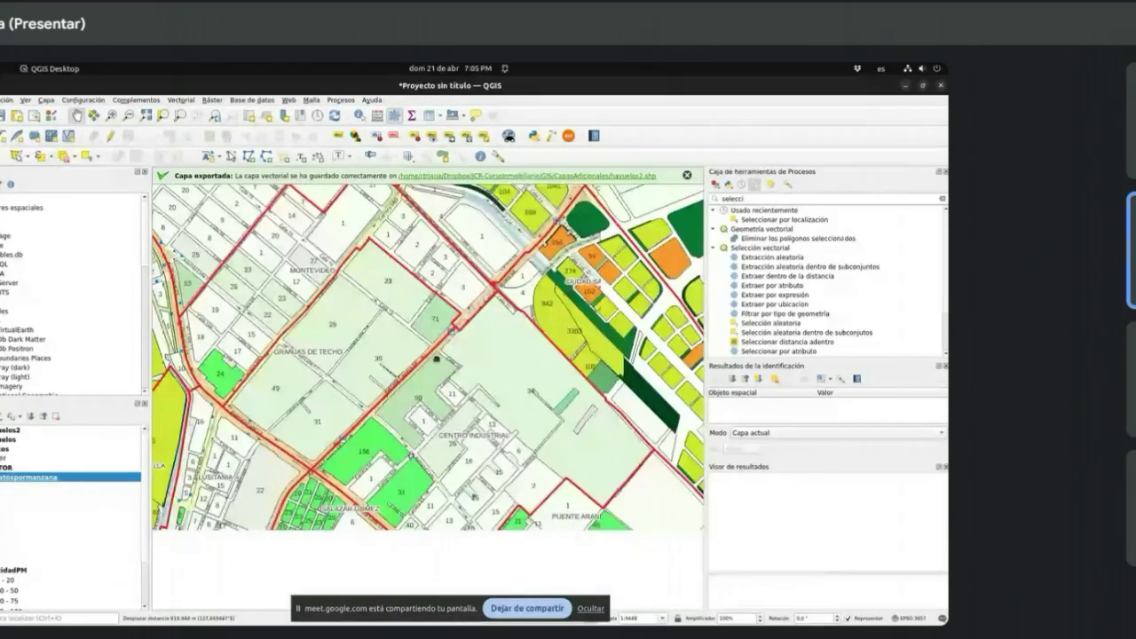
drag(466, 435, 377, 571)
drag(402, 309, 362, 381)
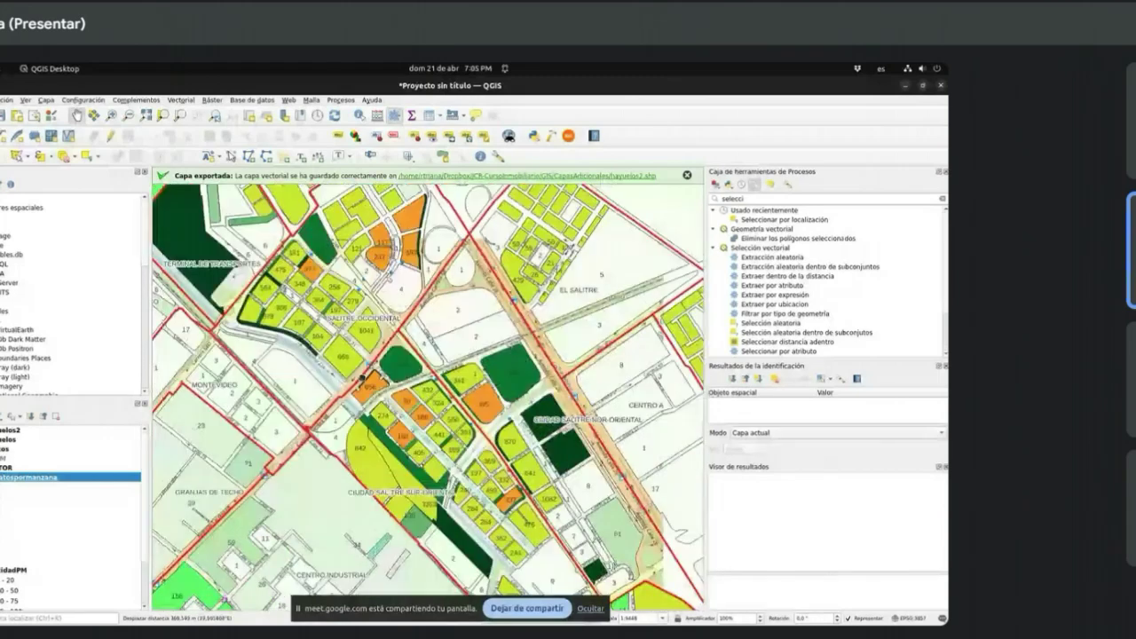
drag(442, 275, 423, 298)
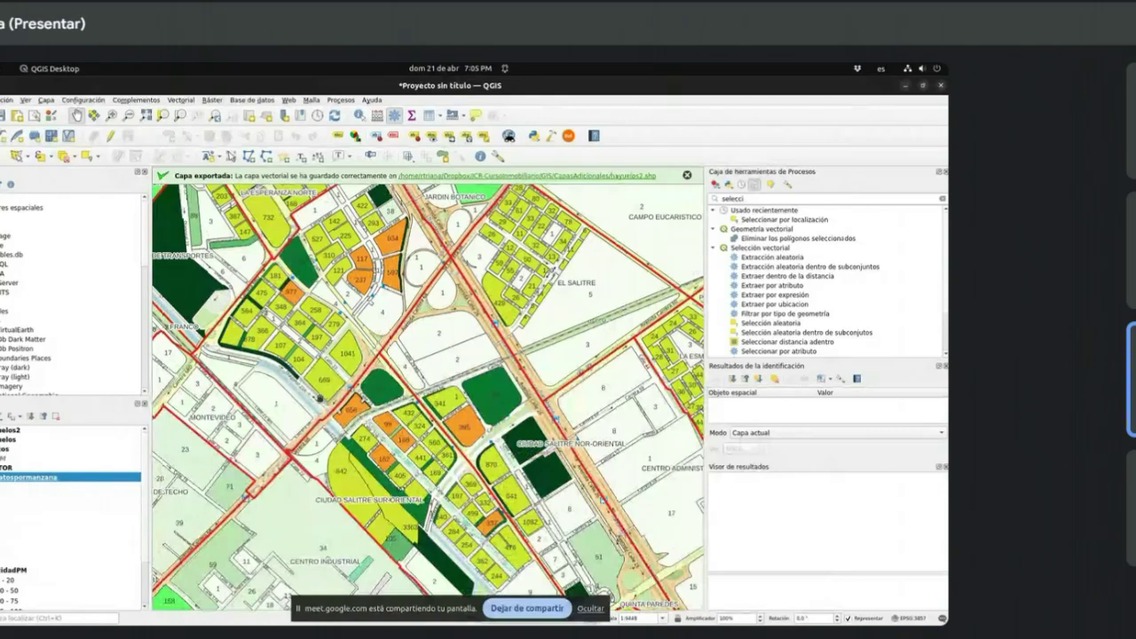
drag(320, 400, 373, 488)
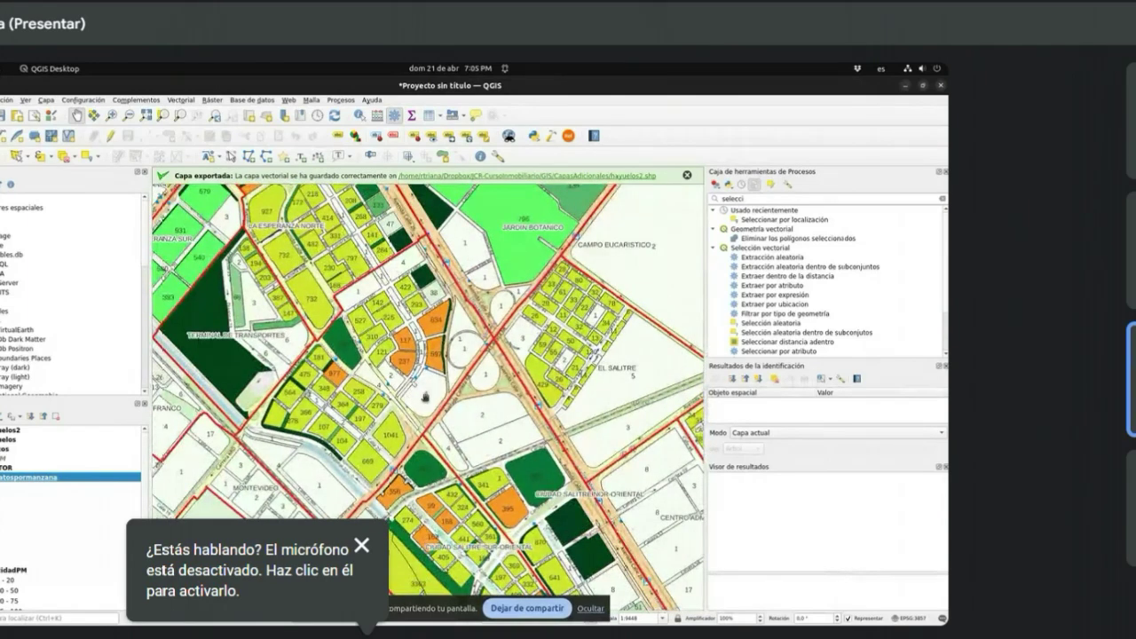
mouse_move(426, 394)
mouse_down()
mouse_move(426, 407)
mouse_move(427, 393)
mouse_up()
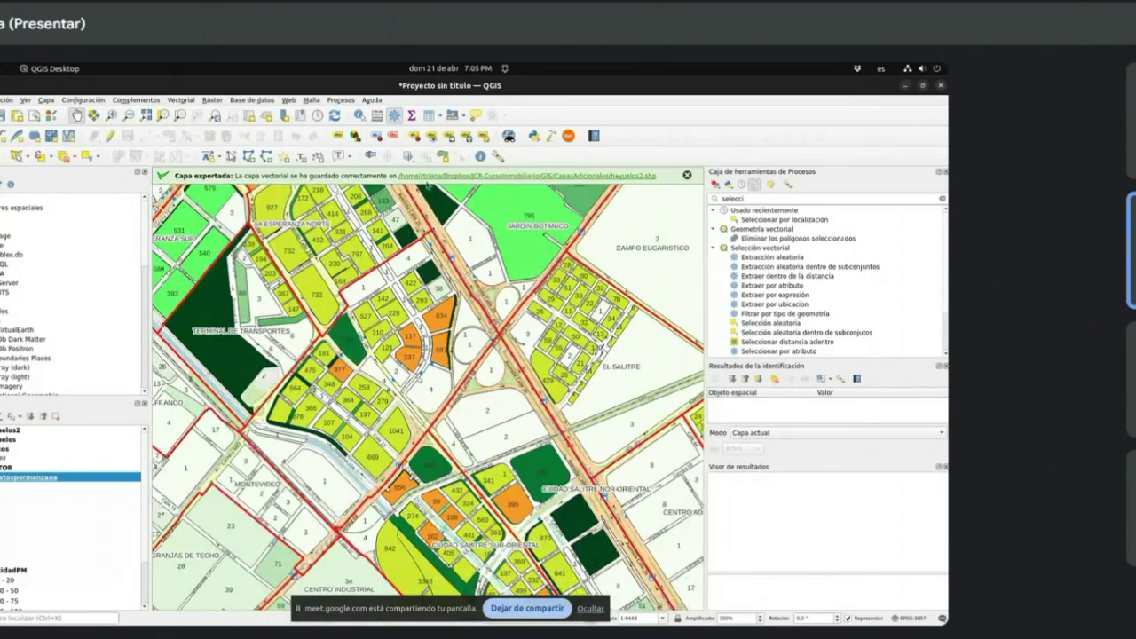
drag(421, 207, 387, 234)
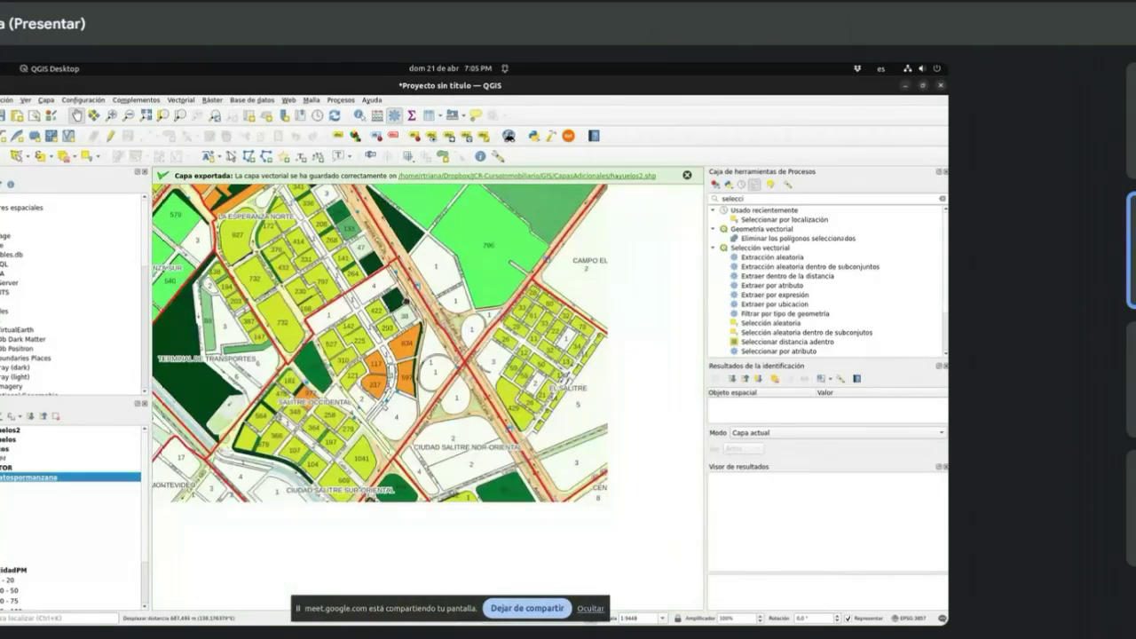
drag(407, 301, 376, 259)
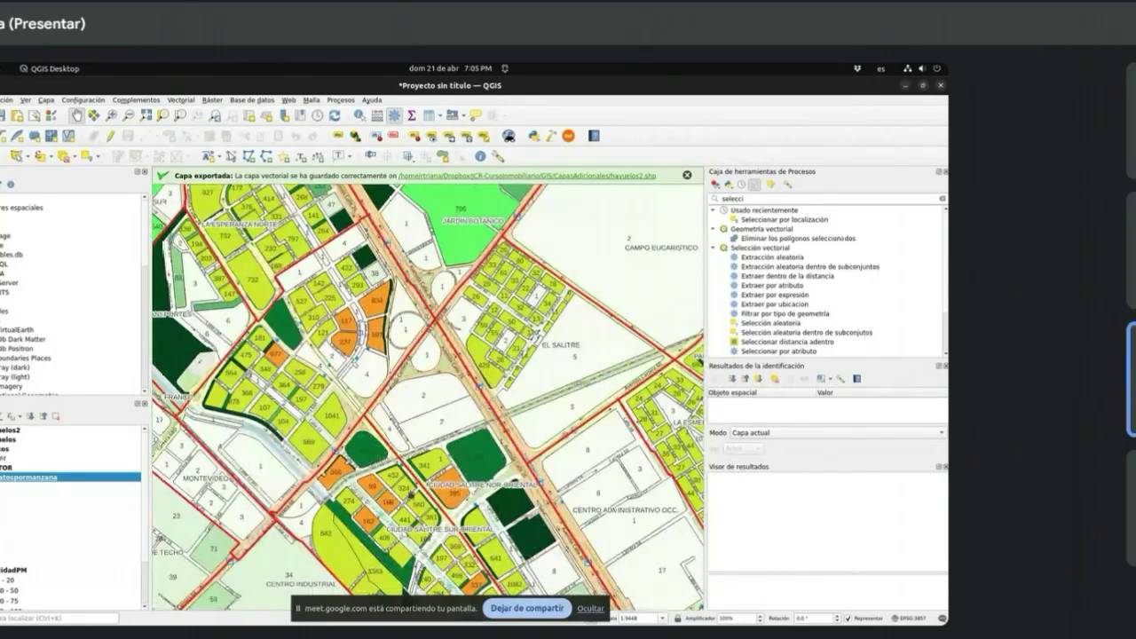
Step: Hide the CantidadPM layer on the map
click(1, 570)
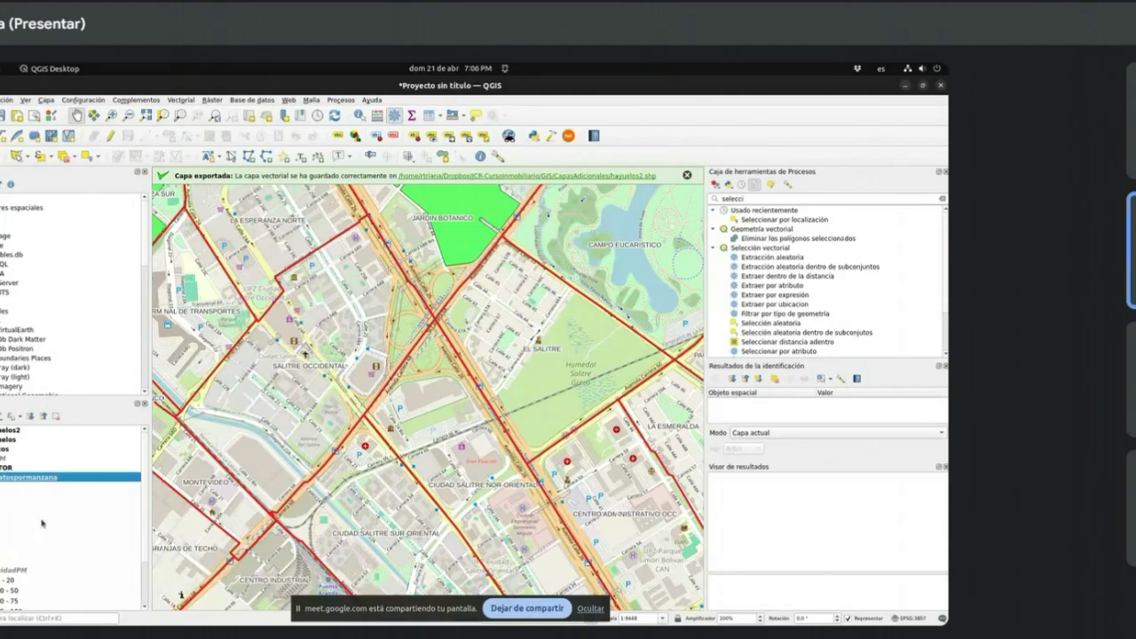
Step: Examine the distribution of the estratospormanzana blocks across the city, from the western sectors to the eastern hills
scroll(380, 296, down, 2)
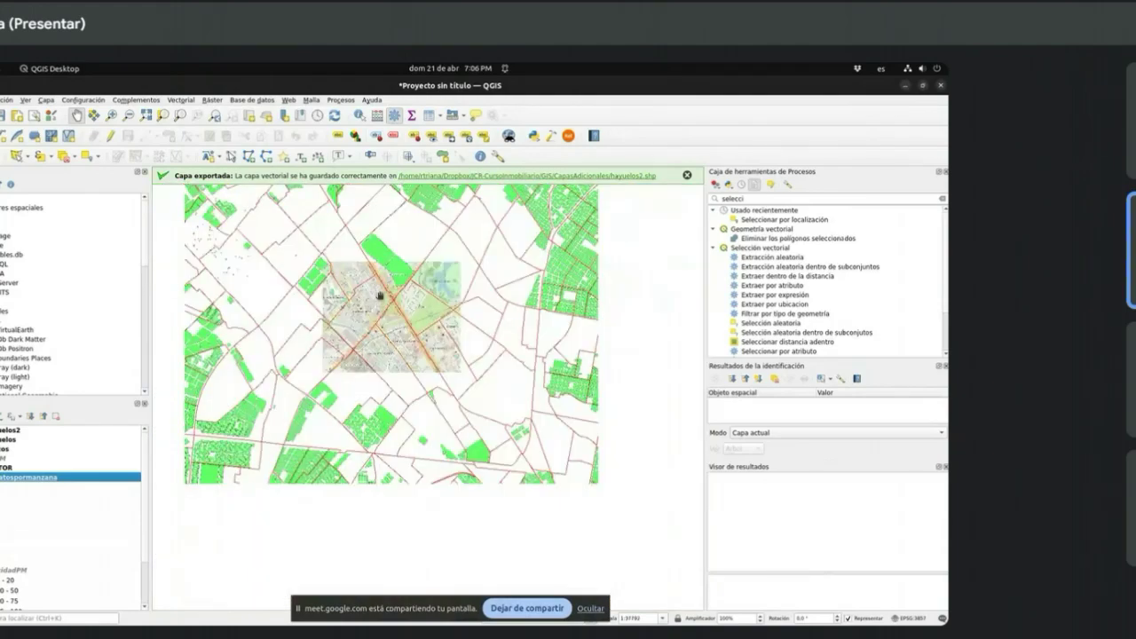
scroll(379, 296, down, 1)
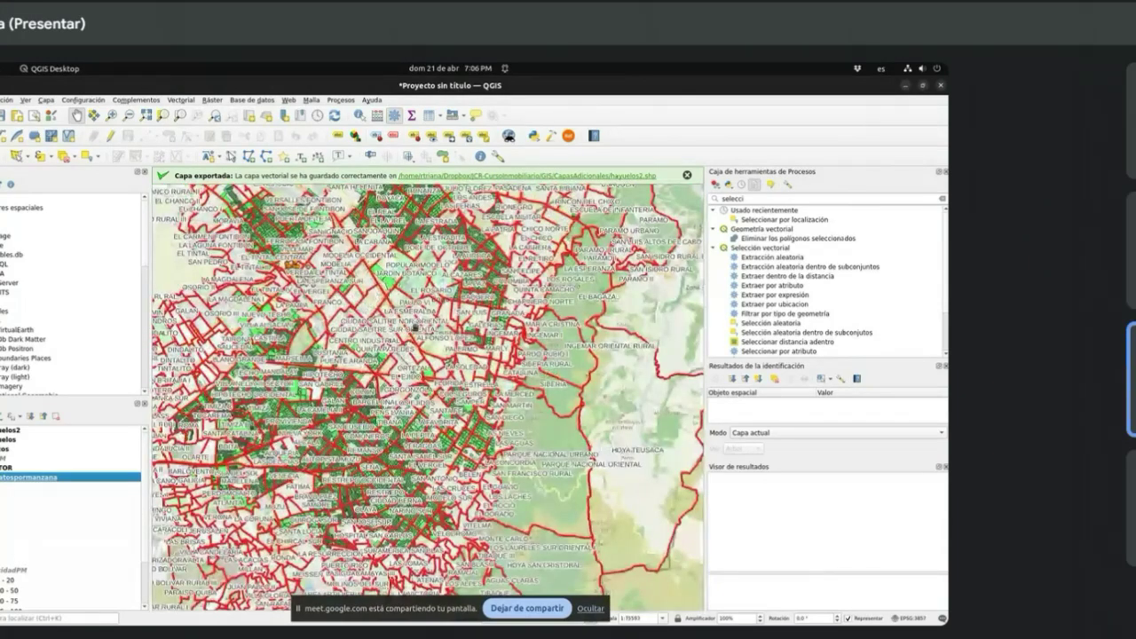
scroll(414, 326, up, 1)
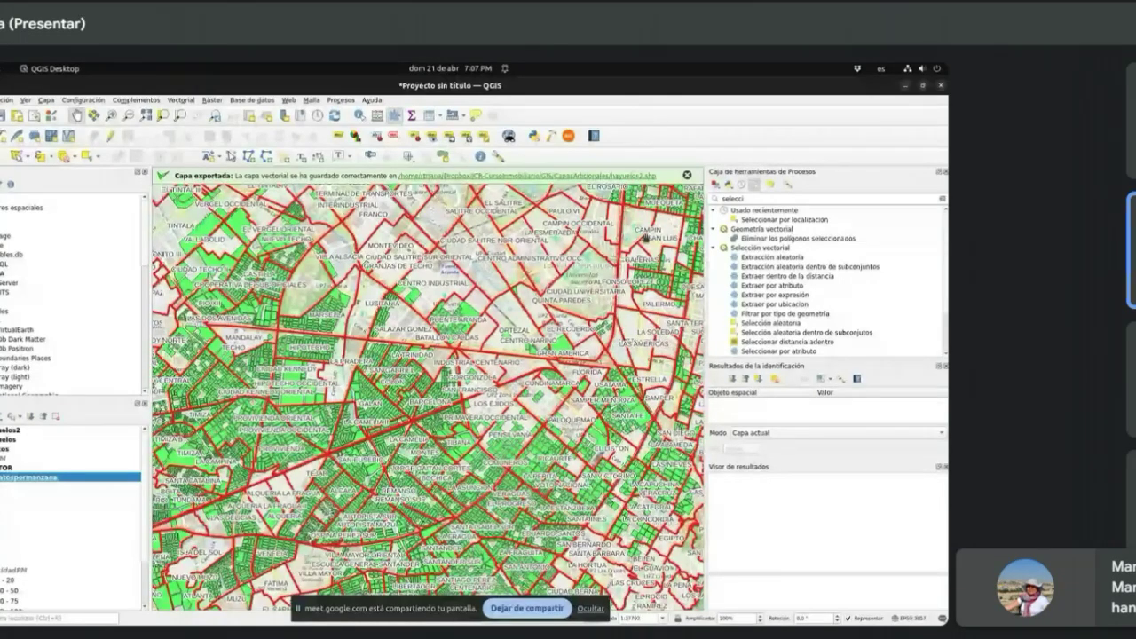
drag(645, 238, 502, 269)
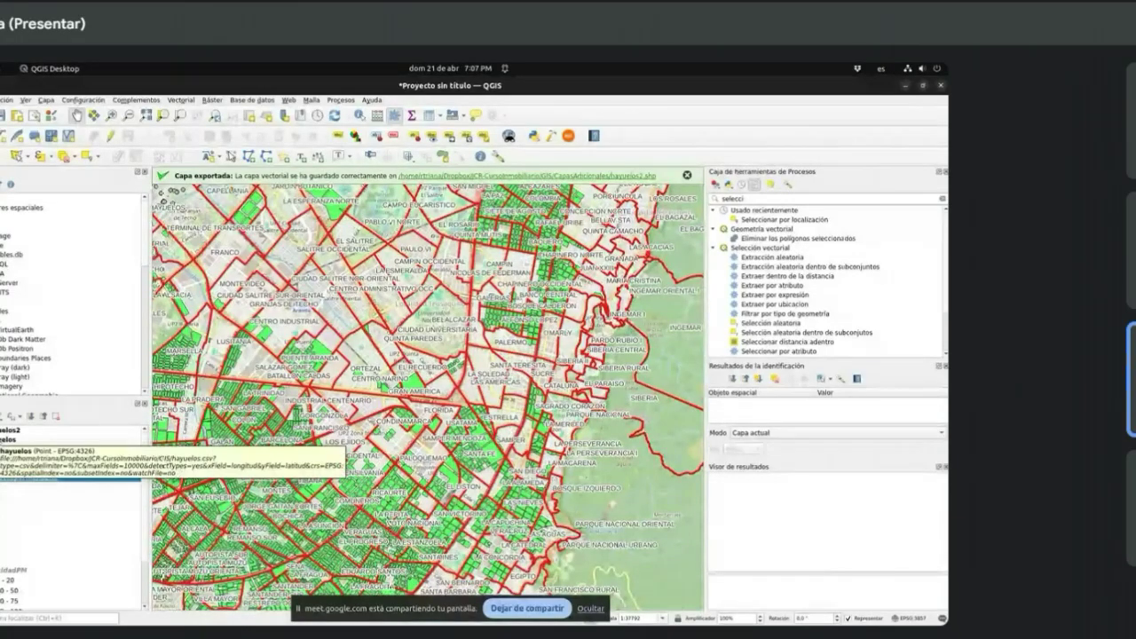
Step: Make hayuelos2 the active layer and bring its points around Ciudad Hayuelos and El Tintal Central into view
click(3, 440)
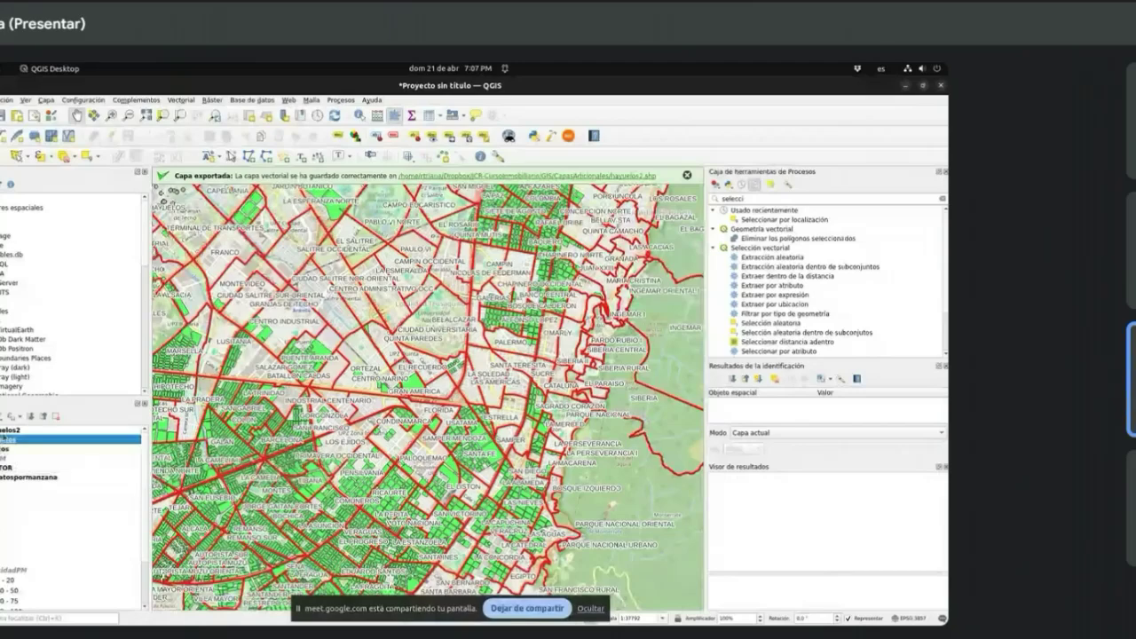
click(3, 432)
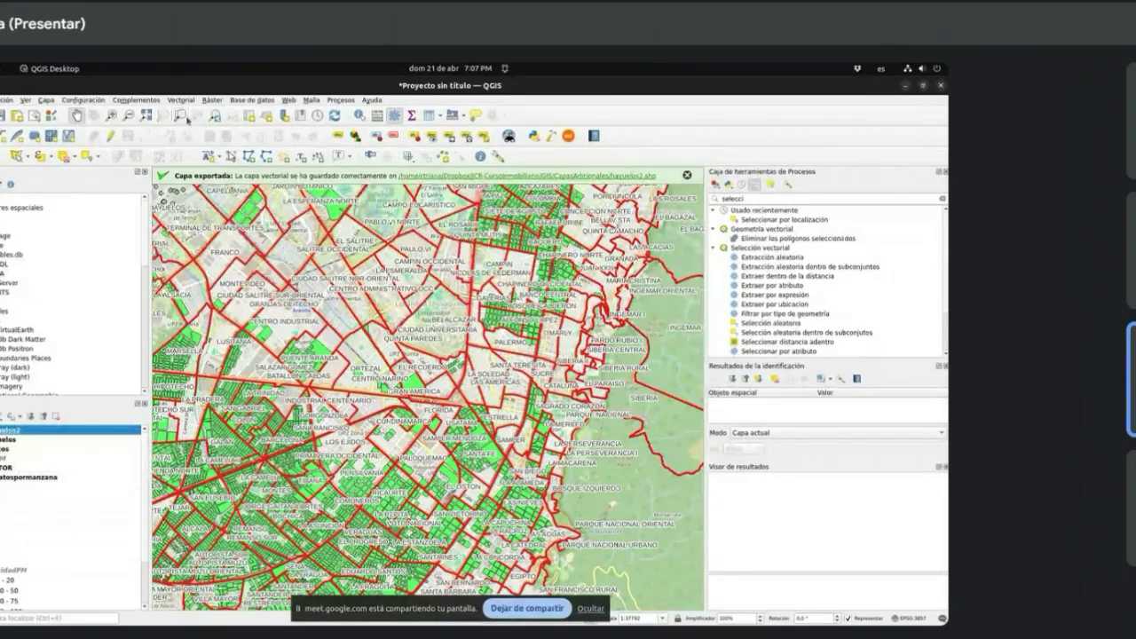
drag(290, 340, 401, 365)
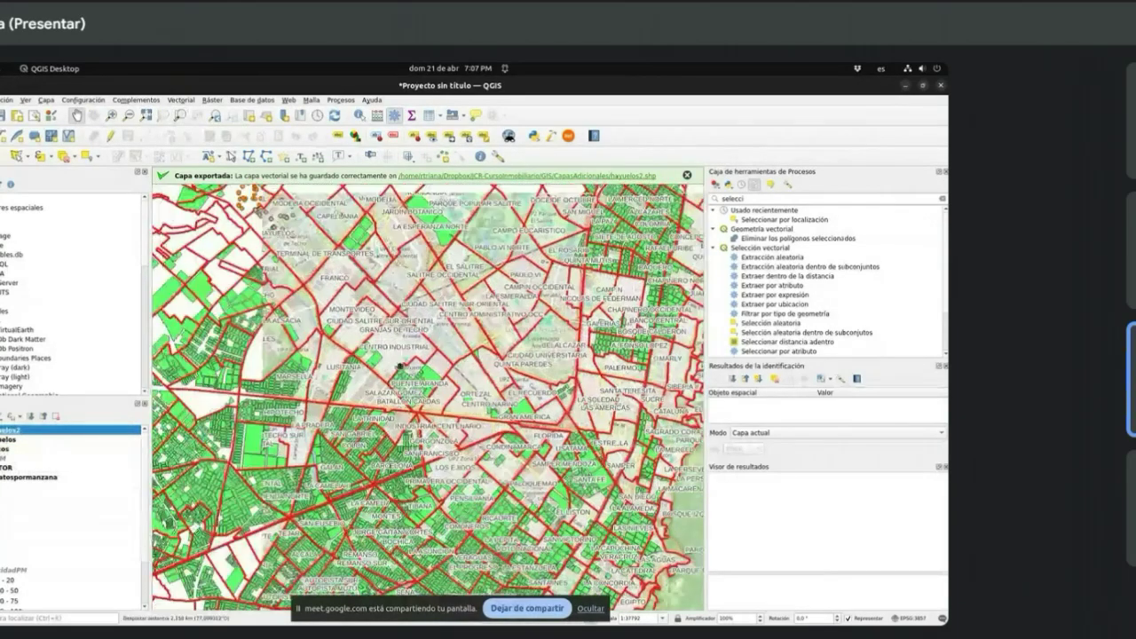
drag(323, 340, 416, 373)
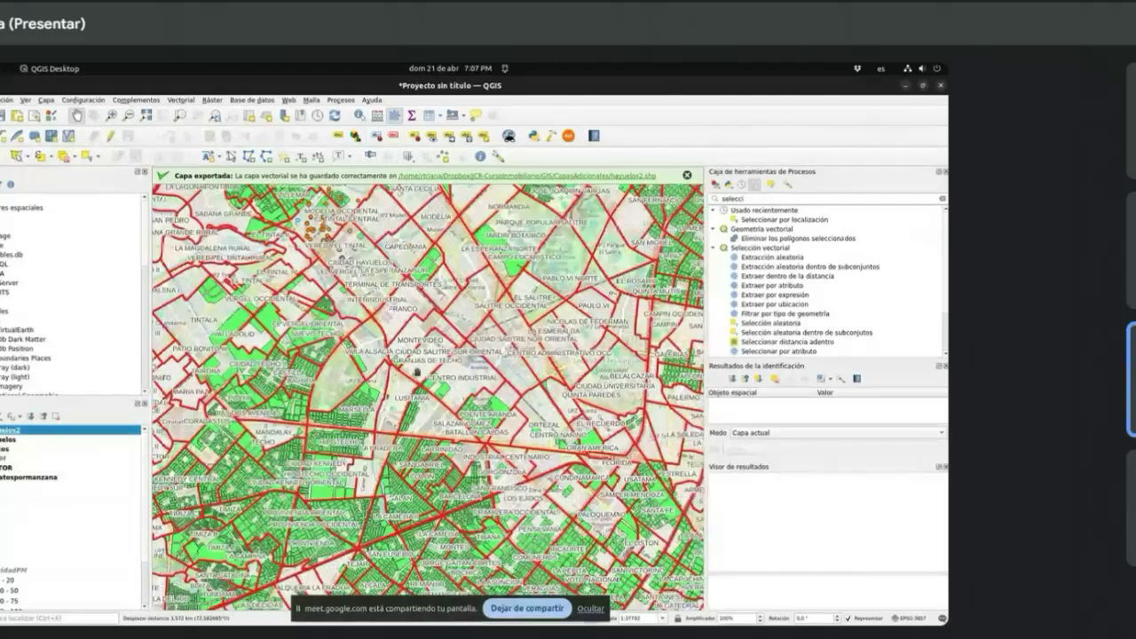
drag(423, 296, 424, 358)
scroll(426, 358, up, 1)
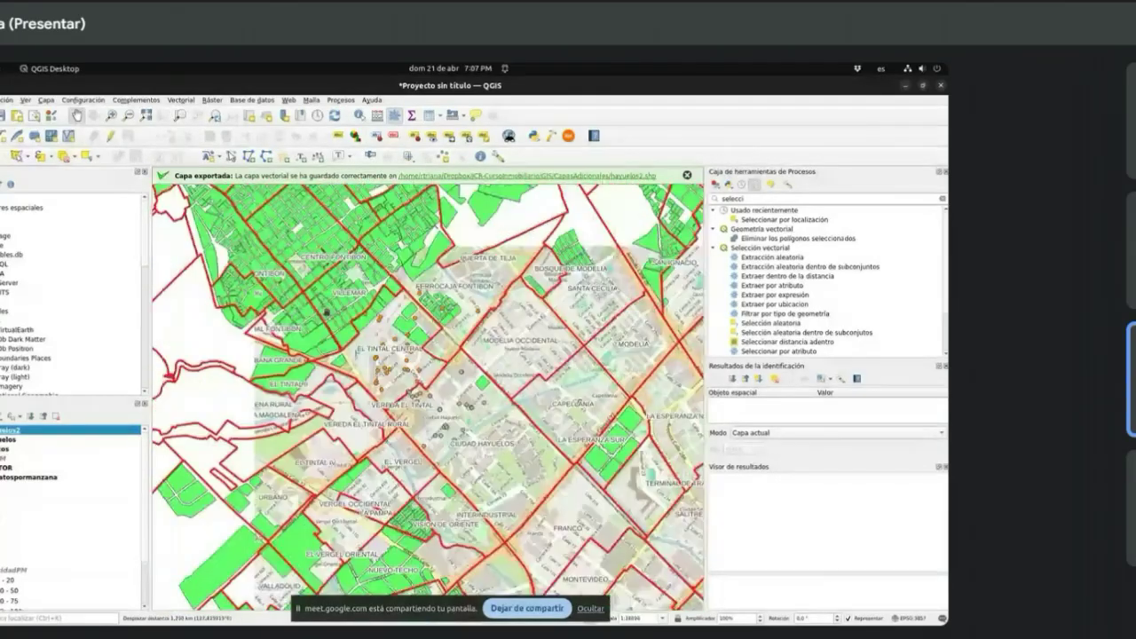
scroll(431, 364, up, 1)
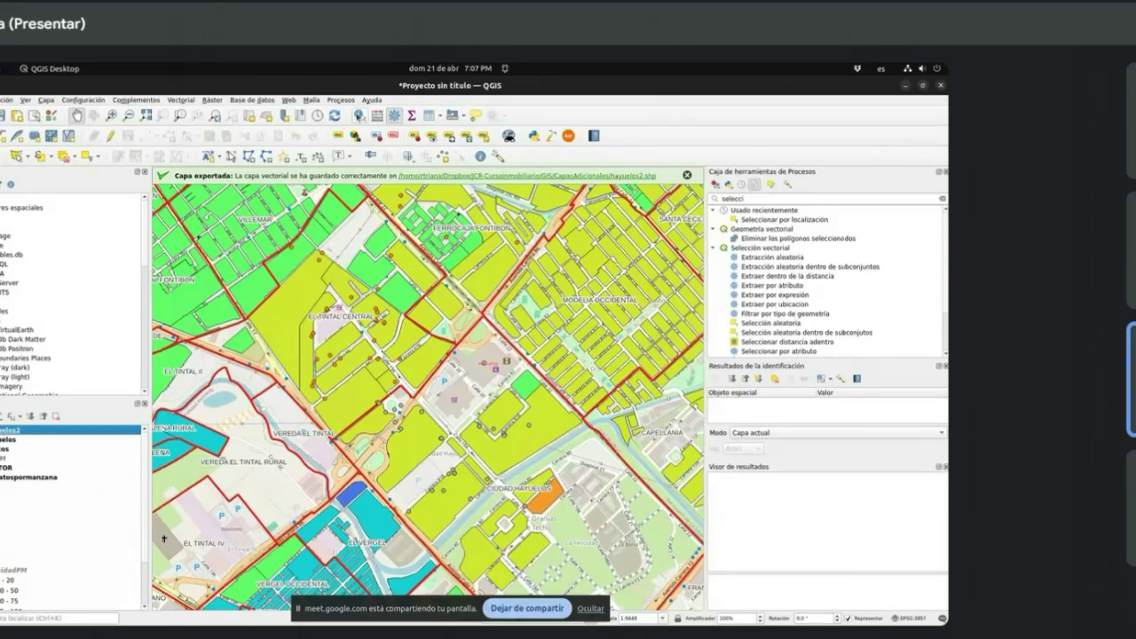
Step: Identify two hayuelos2 points in the Ciudad Hayuelos sector and review the attributes of each property
click(359, 116)
click(505, 434)
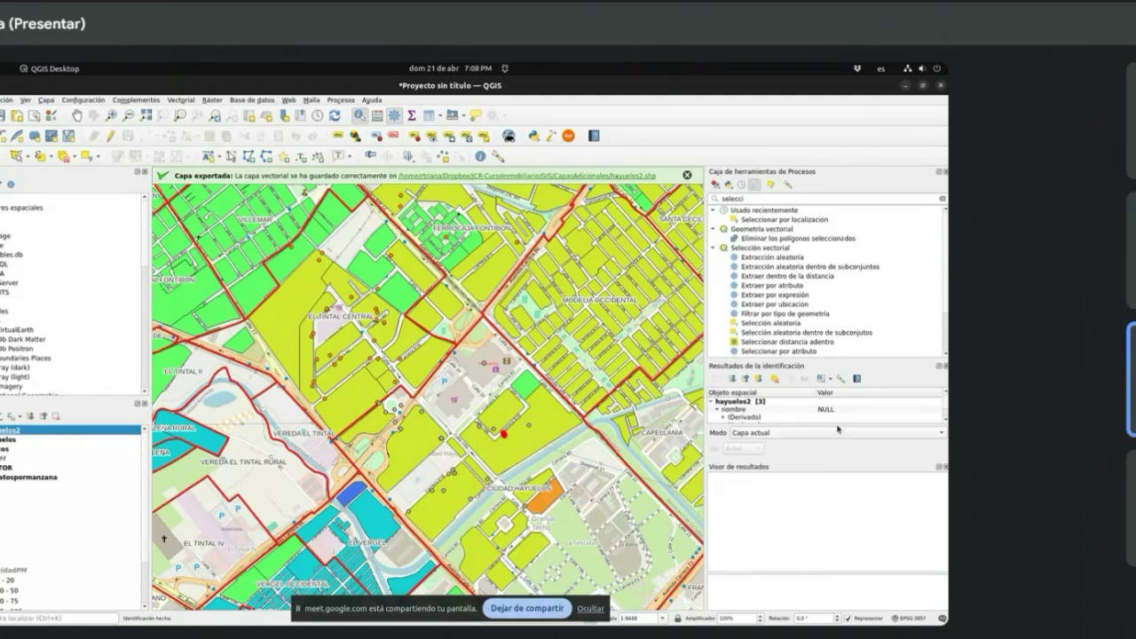
drag(822, 359, 829, 233)
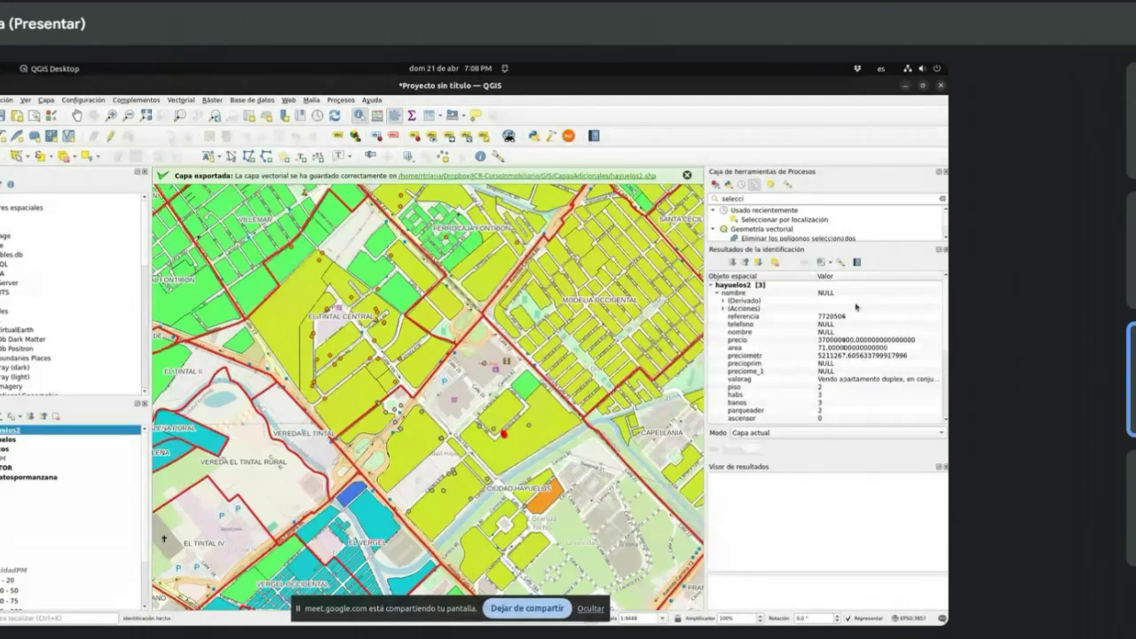
scroll(855, 307, down, 6)
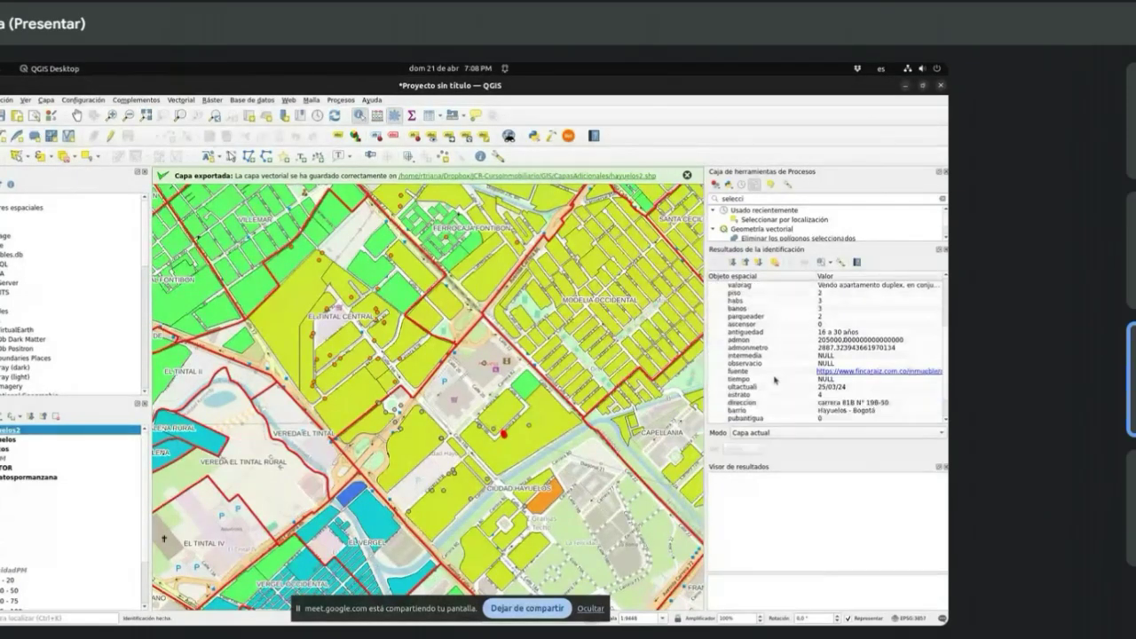
scroll(775, 379, down, 1)
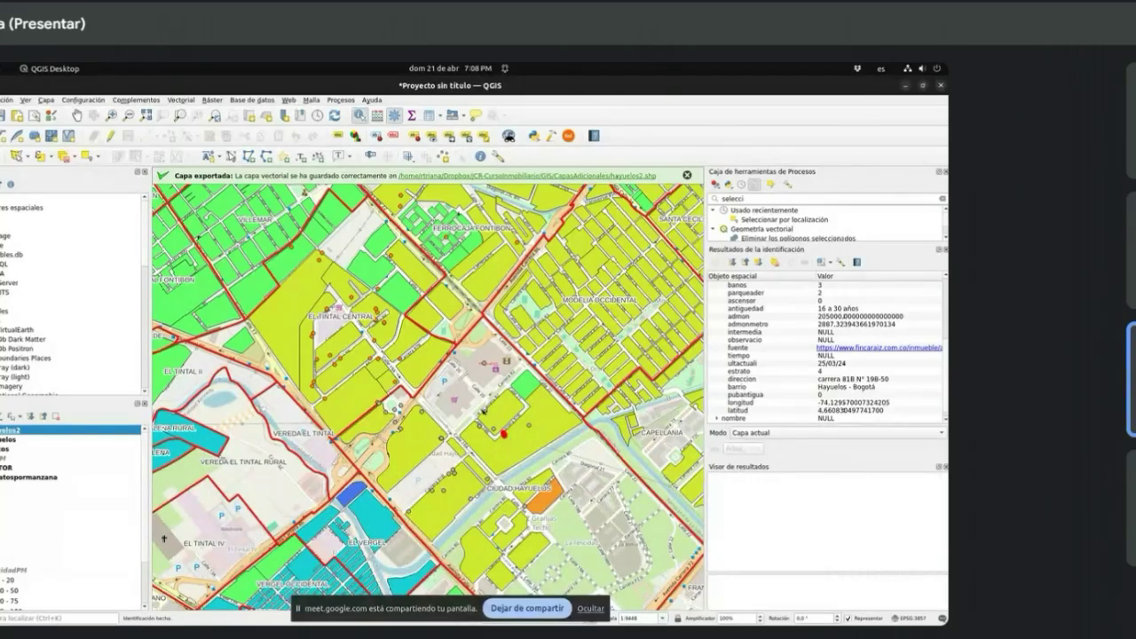
click(446, 490)
scroll(796, 404, down, 4)
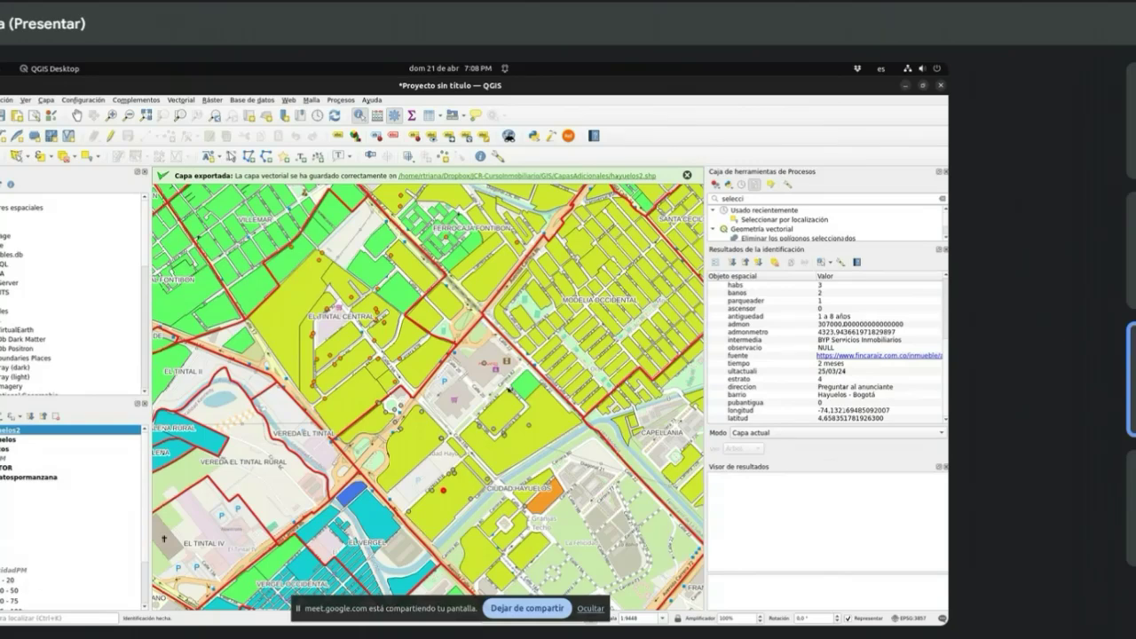
Step: Switch the hayuelos2 layer's symbology from a single symbol to Categorizado
right_click(34, 430)
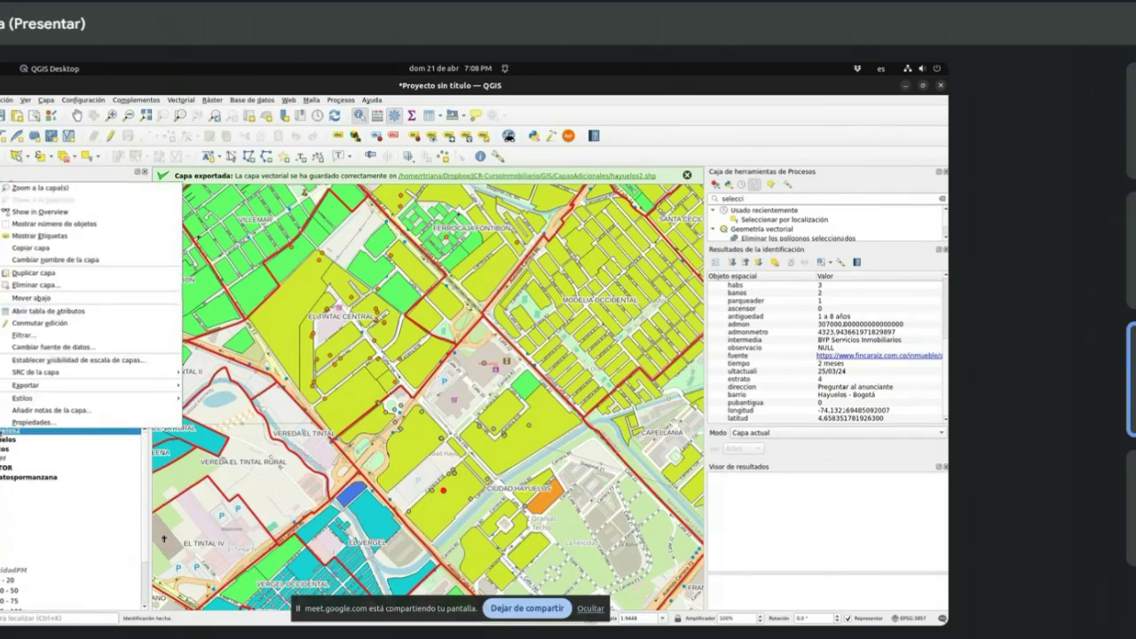
click(34, 424)
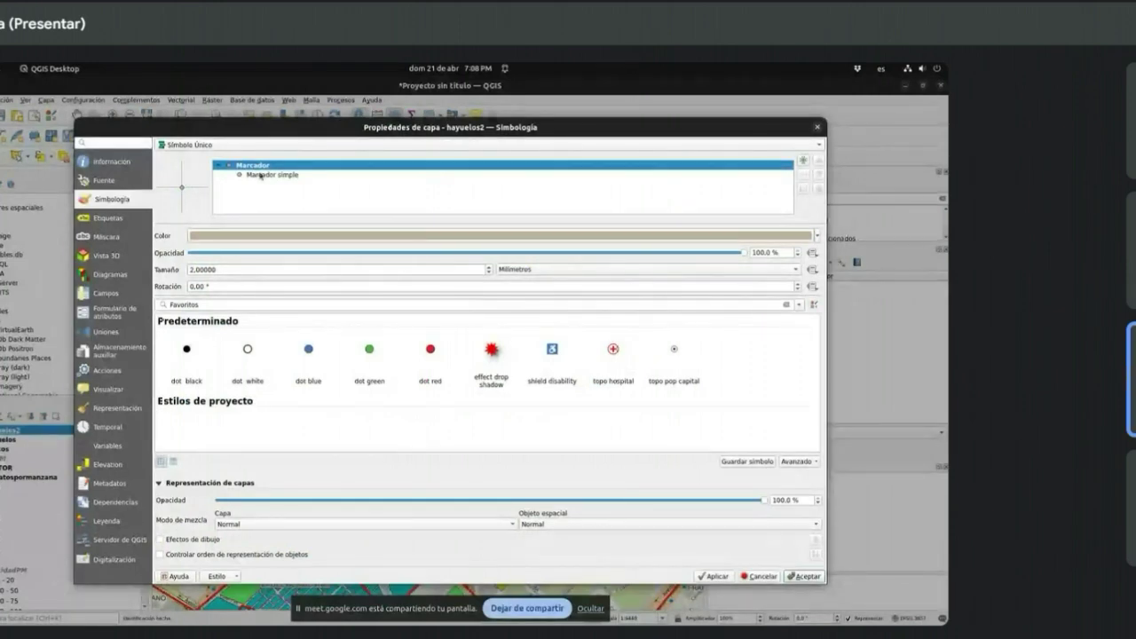
click(261, 176)
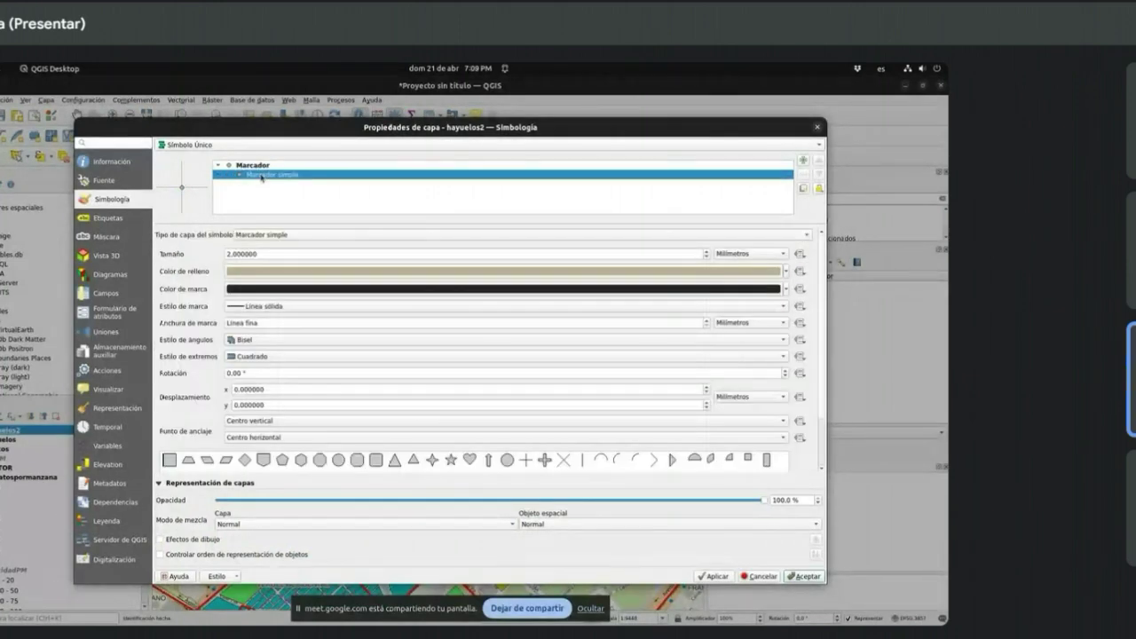
click(273, 147)
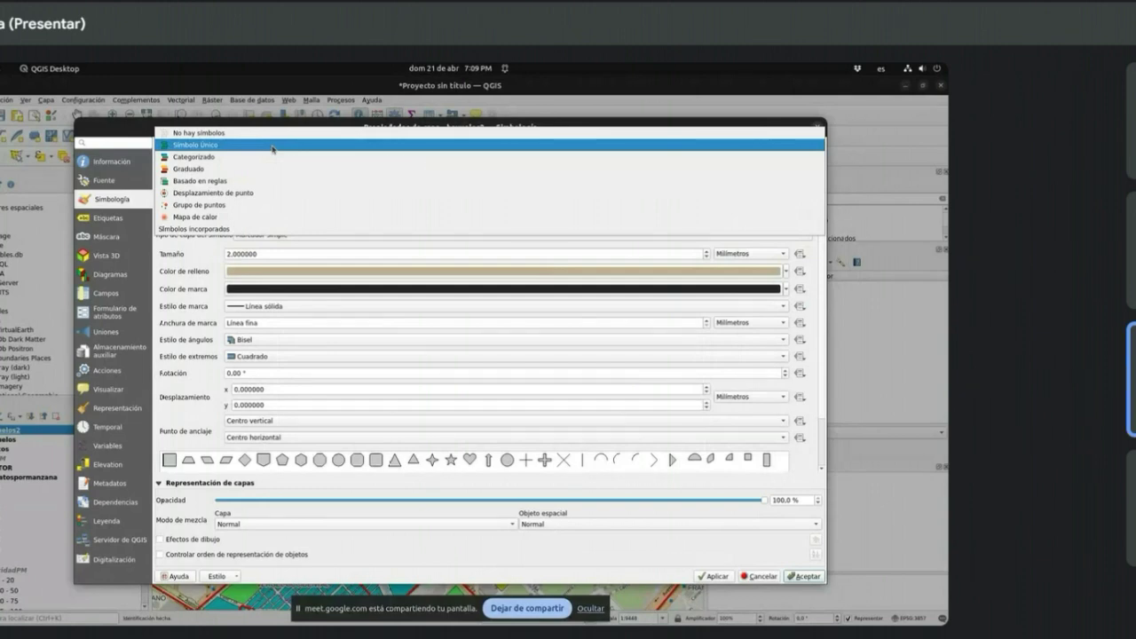
click(267, 157)
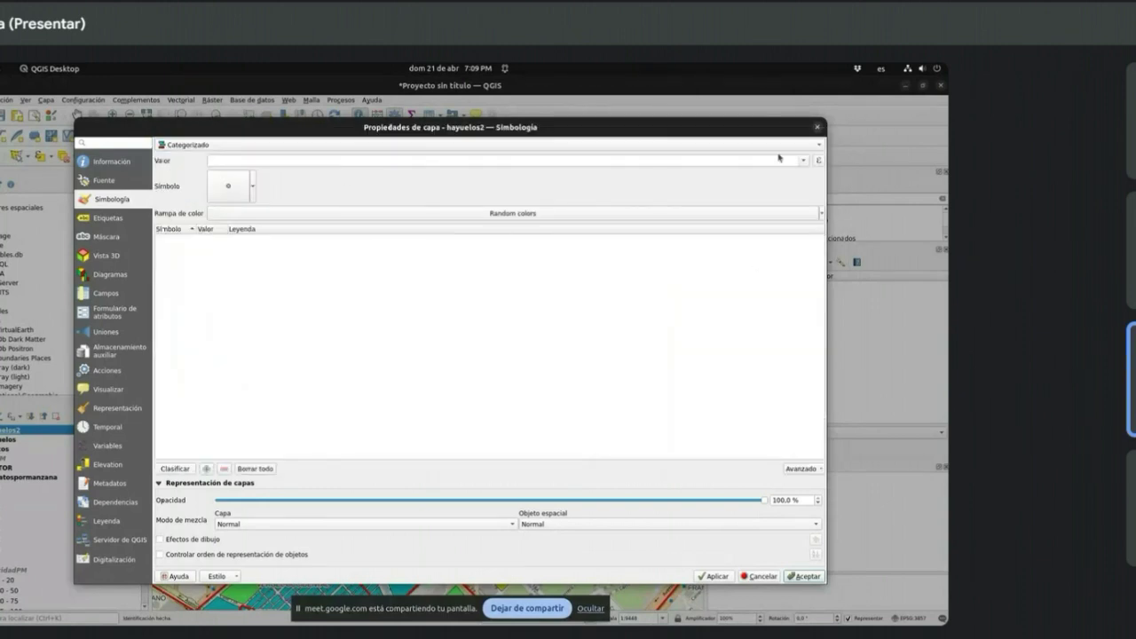
Step: Classify the hayuelos2 points by the habs field with random colors, and apply the symbology
click(804, 162)
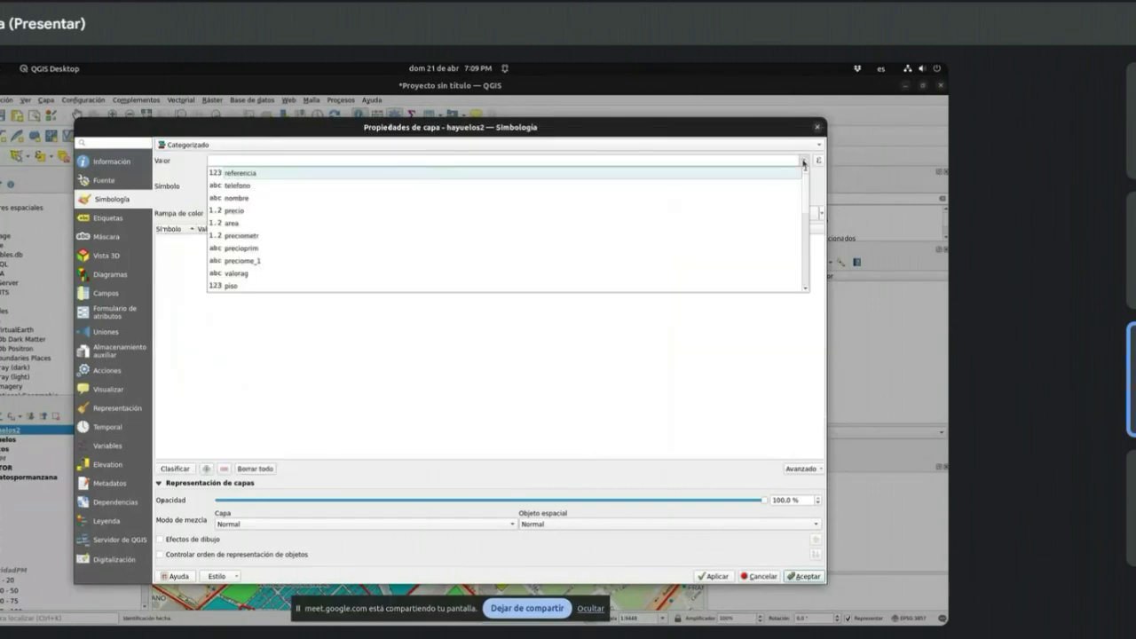
scroll(530, 243, down, 5)
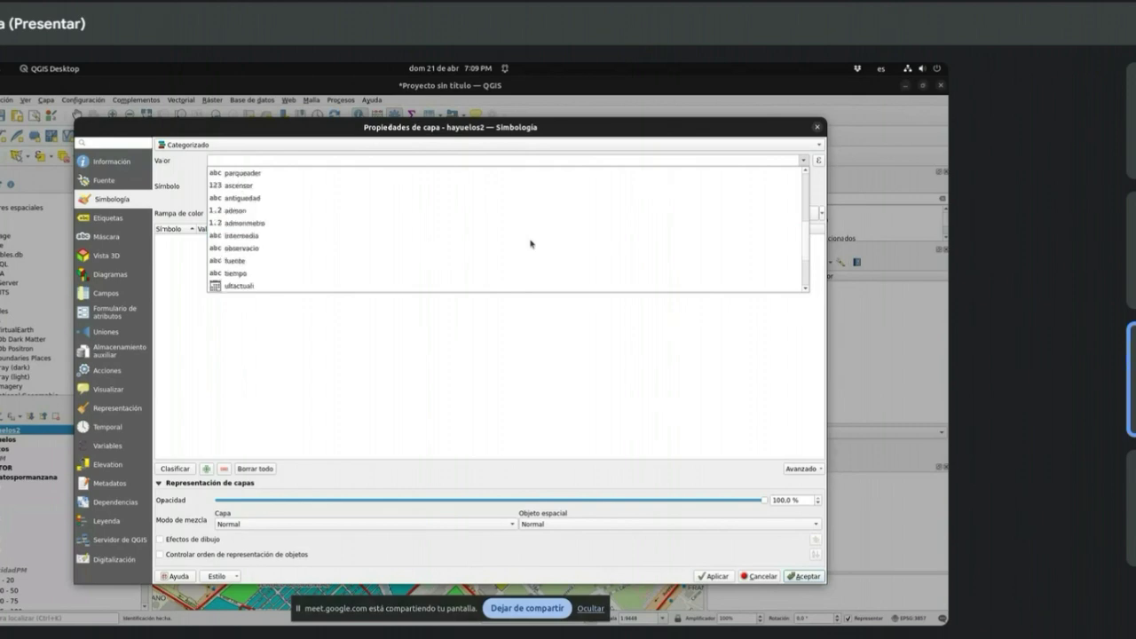
scroll(530, 243, down, 2)
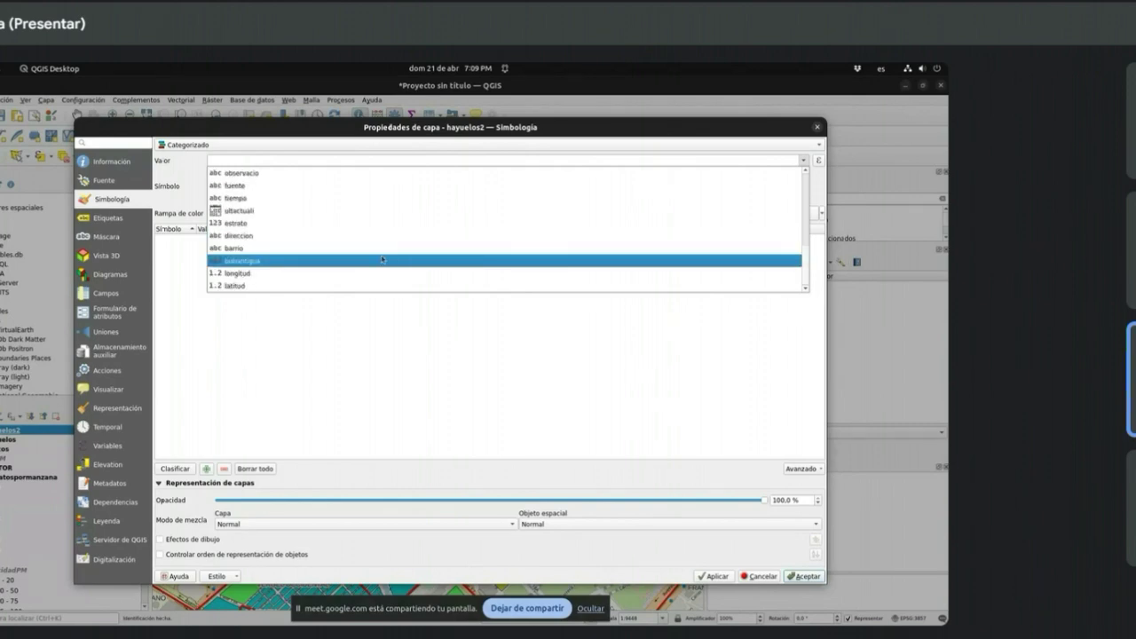
scroll(382, 259, up, 1)
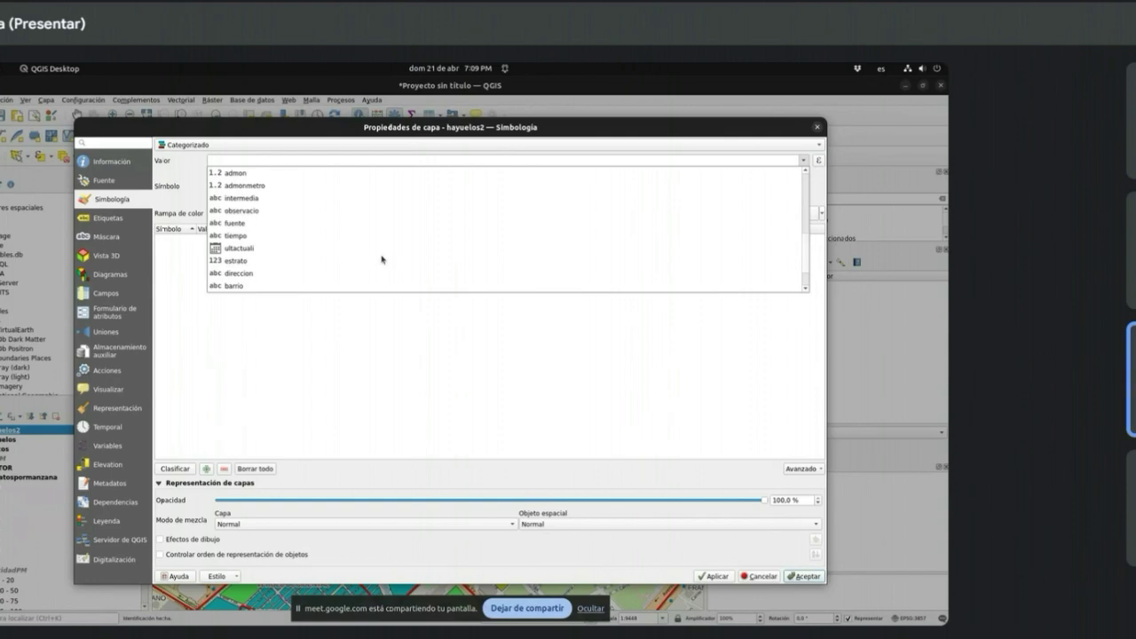
scroll(382, 249, up, 2)
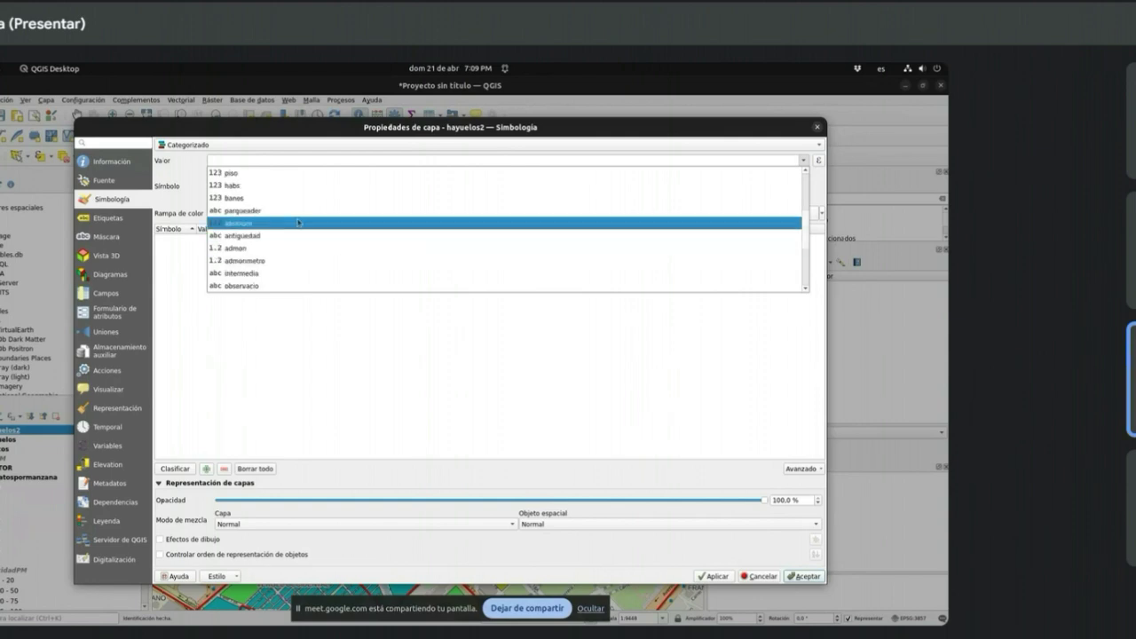
click(260, 188)
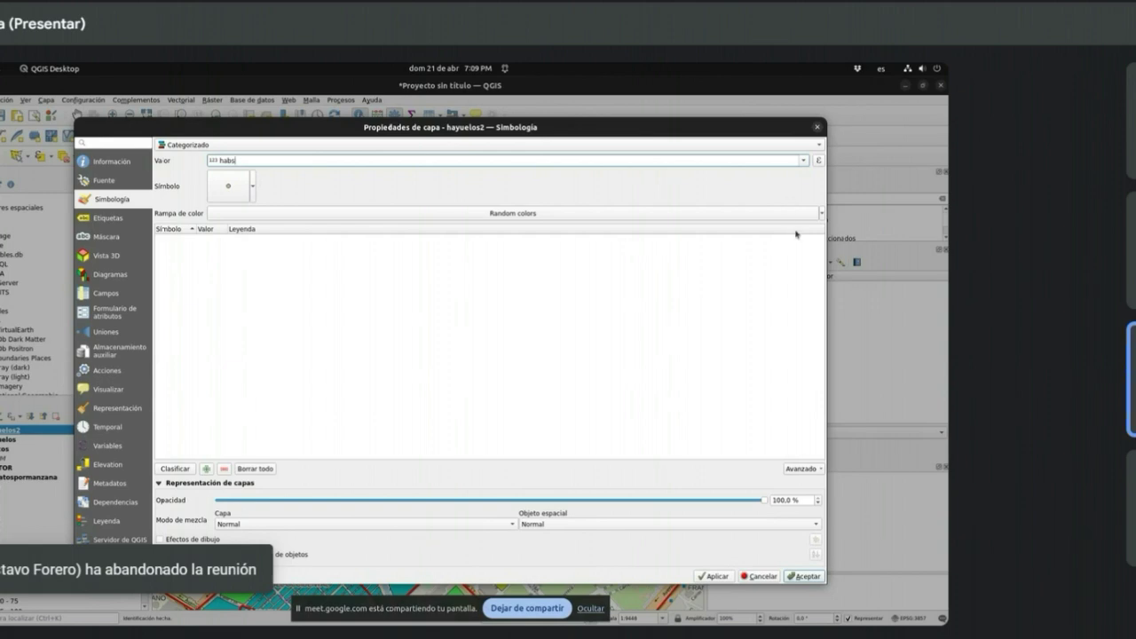
click(190, 471)
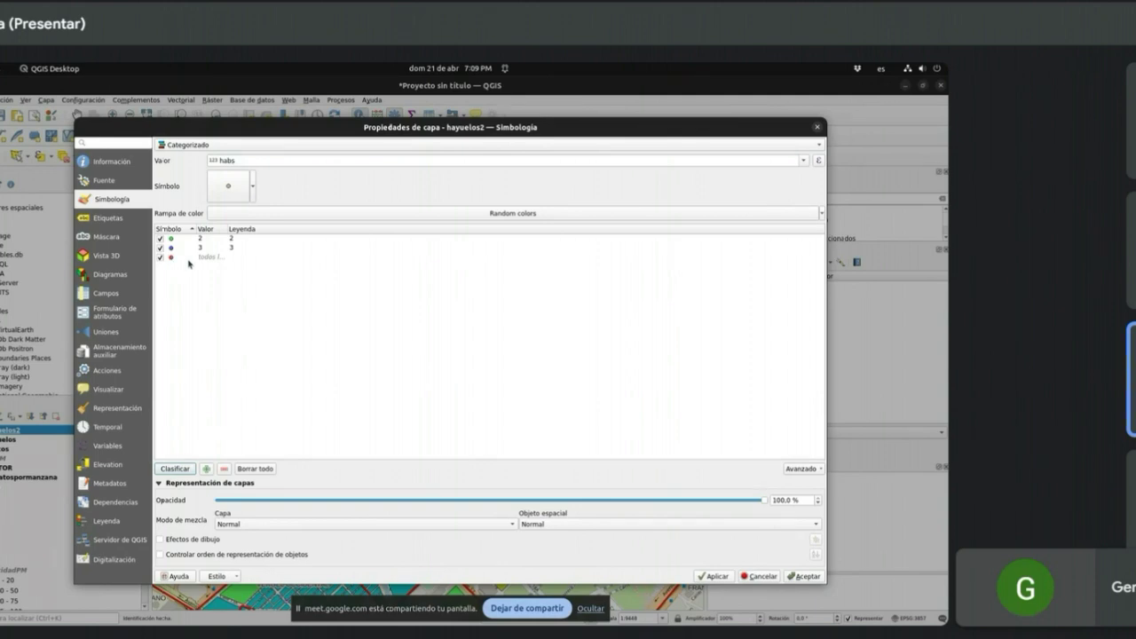
click(707, 577)
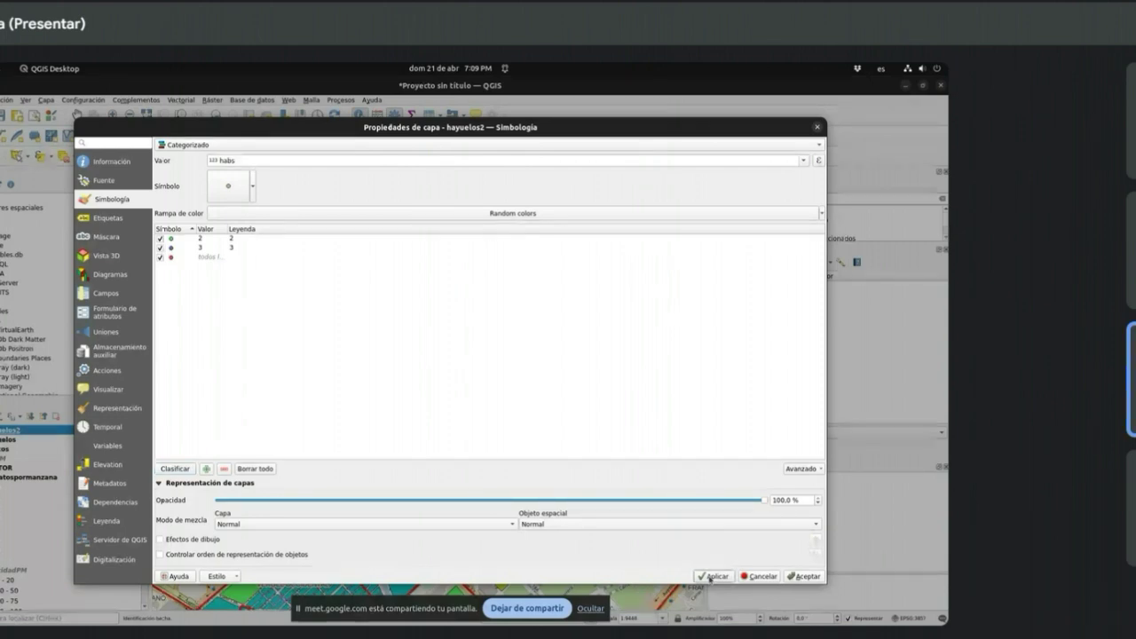
click(805, 577)
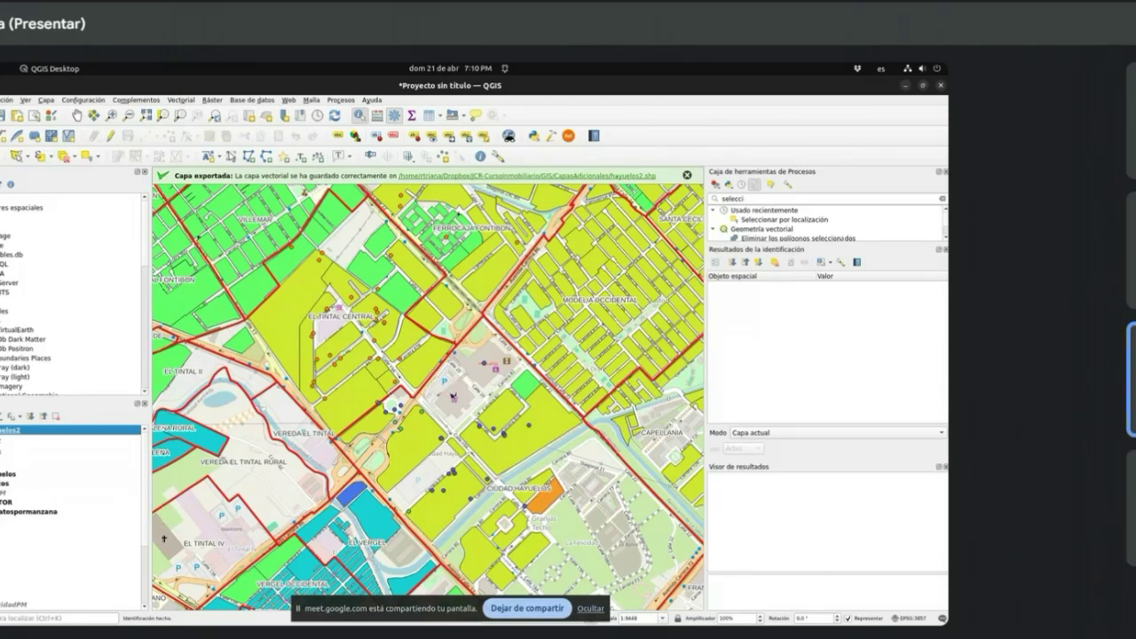
Step: Reclassify the hayuelos2 points by the ascensor field, replacing the existing habs classes, and accept the symbology
right_click(5, 433)
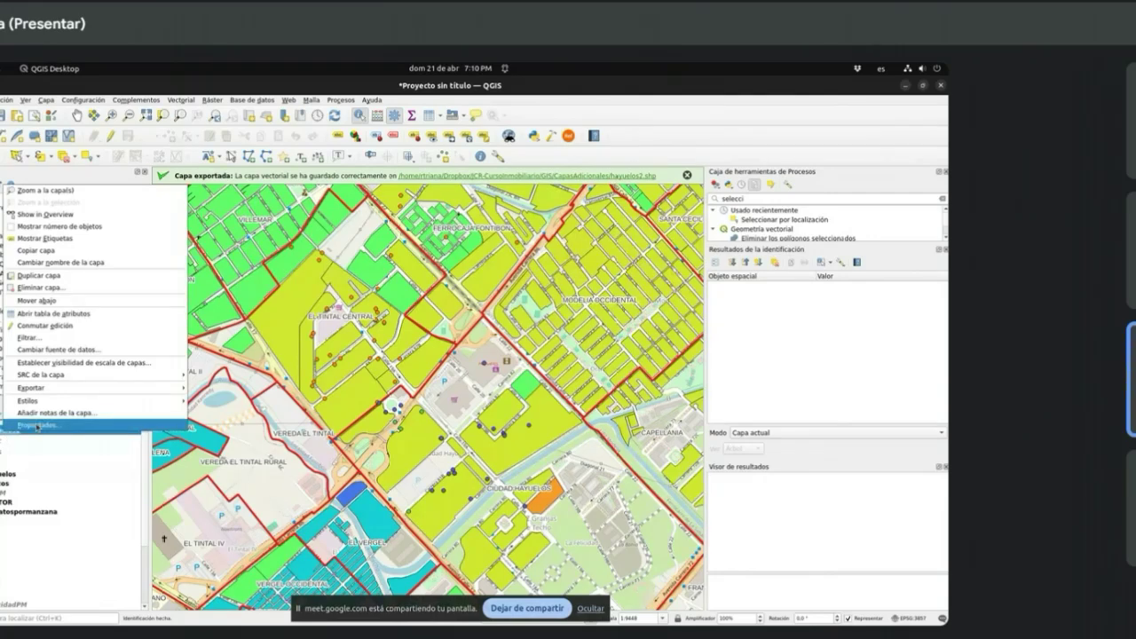
click(37, 427)
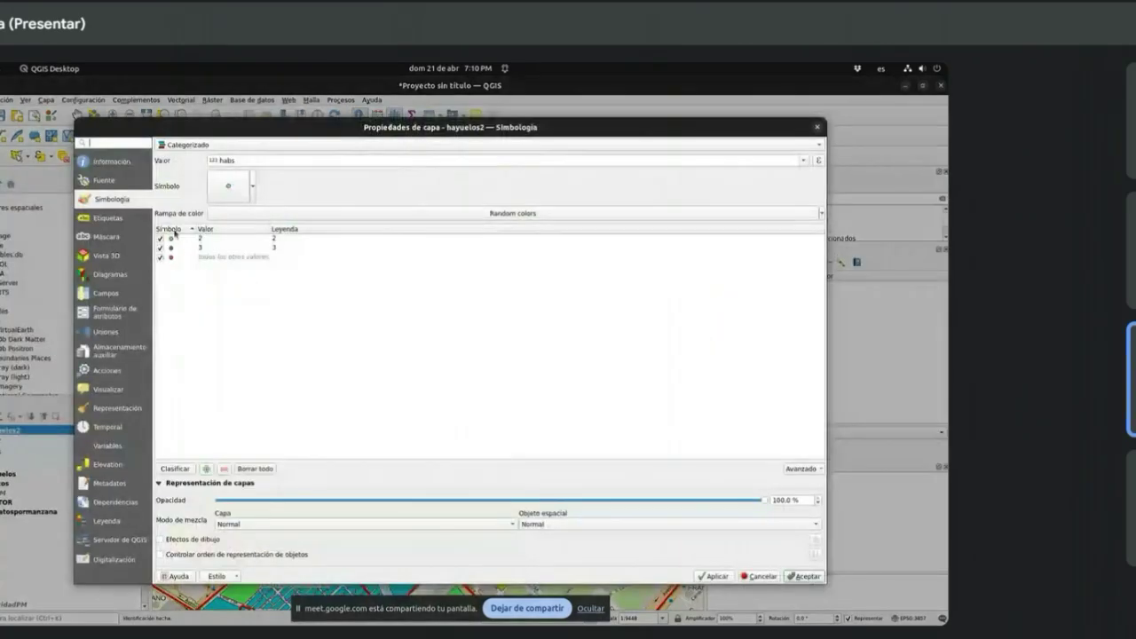
click(805, 161)
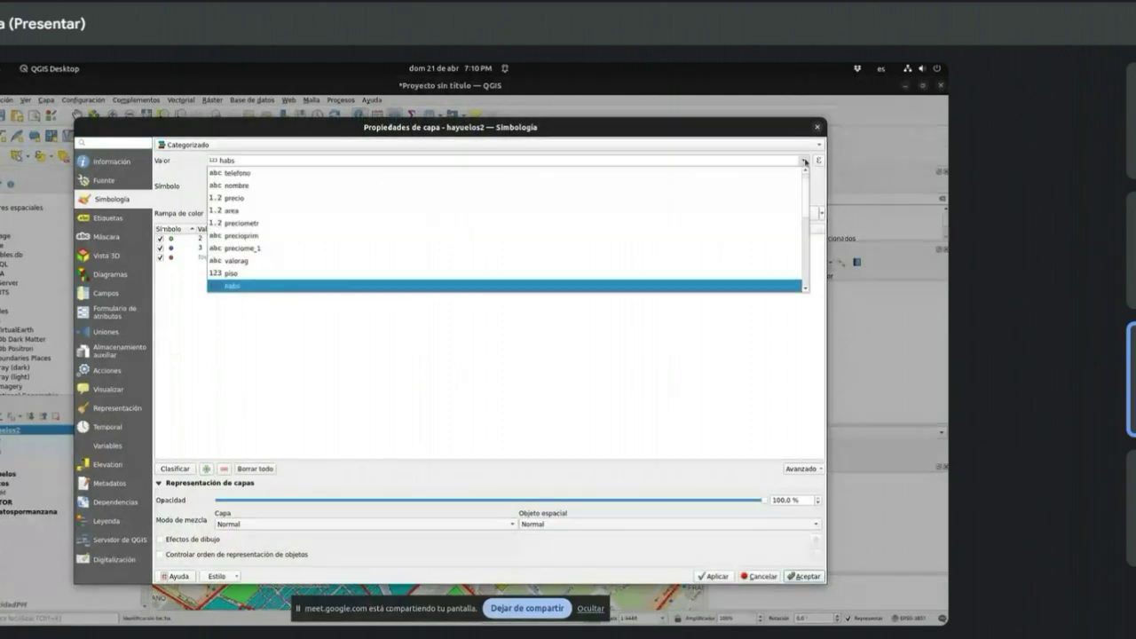
scroll(542, 259, down, 3)
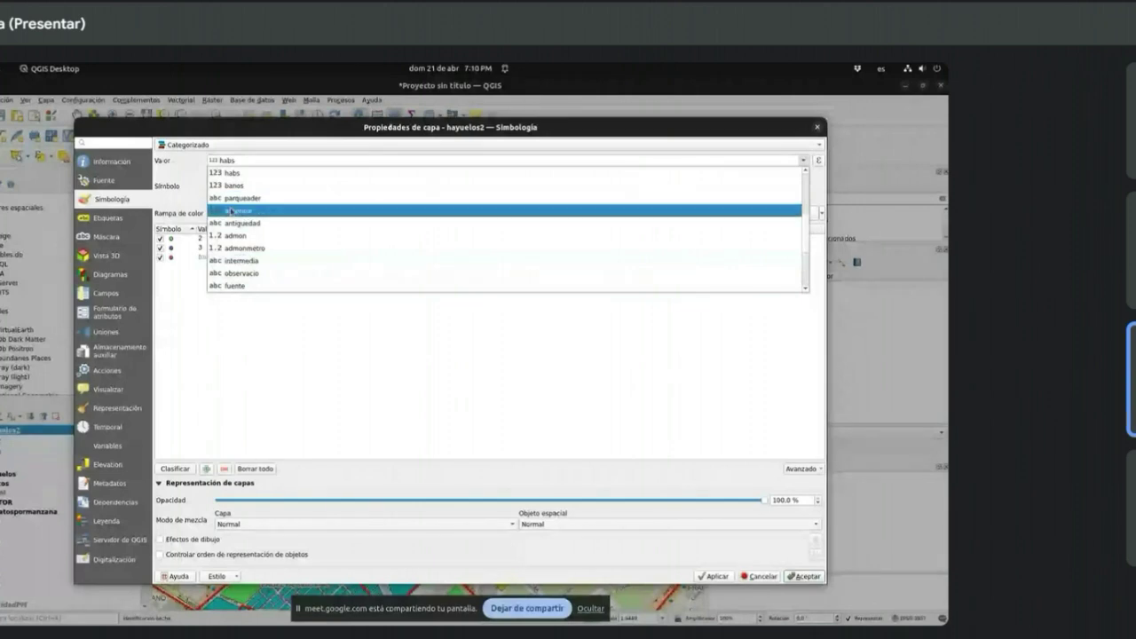
click(399, 210)
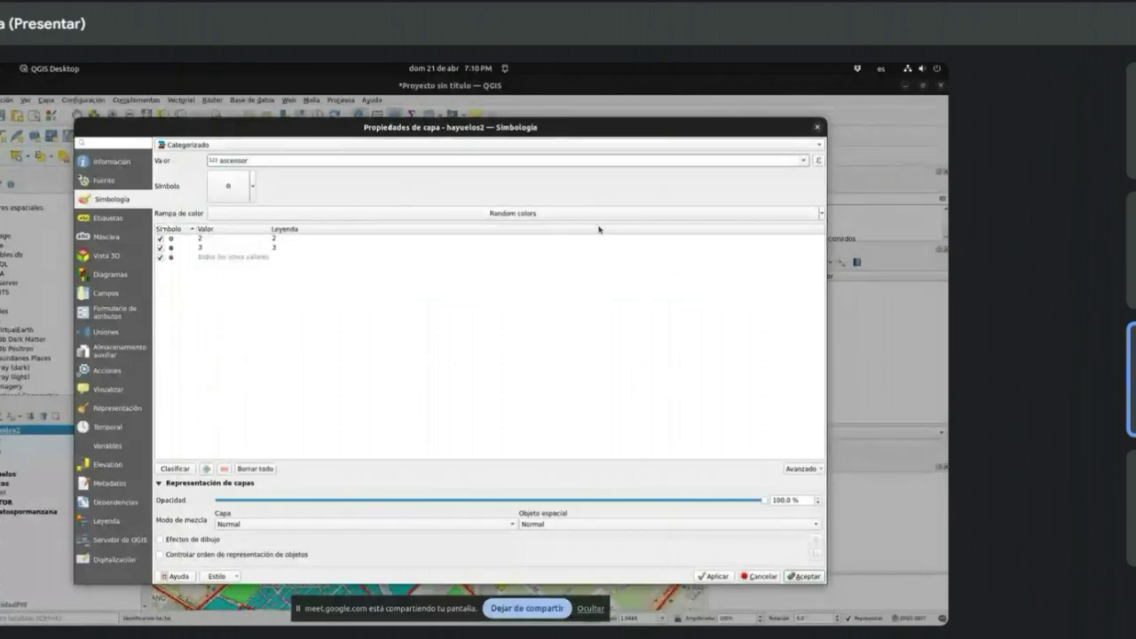
click(176, 469)
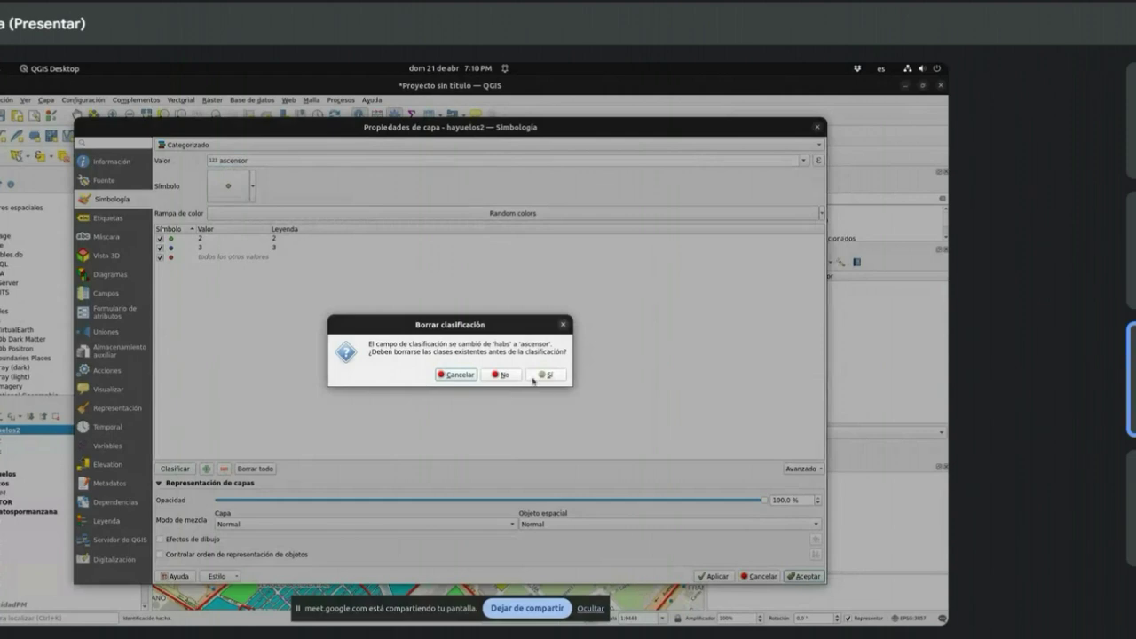
click(542, 375)
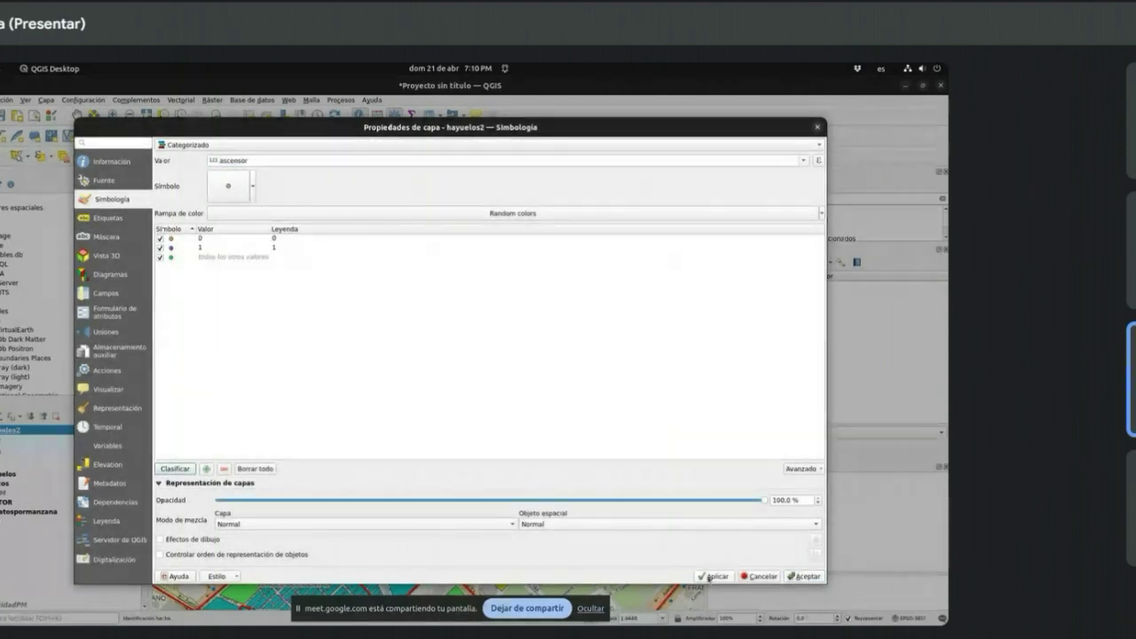
click(795, 577)
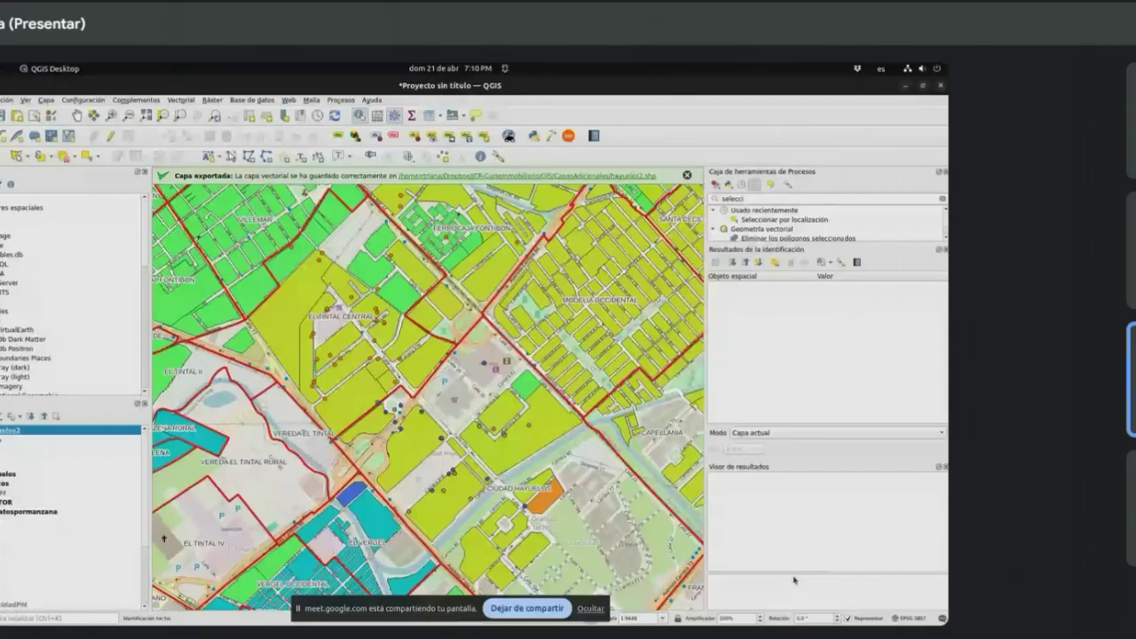
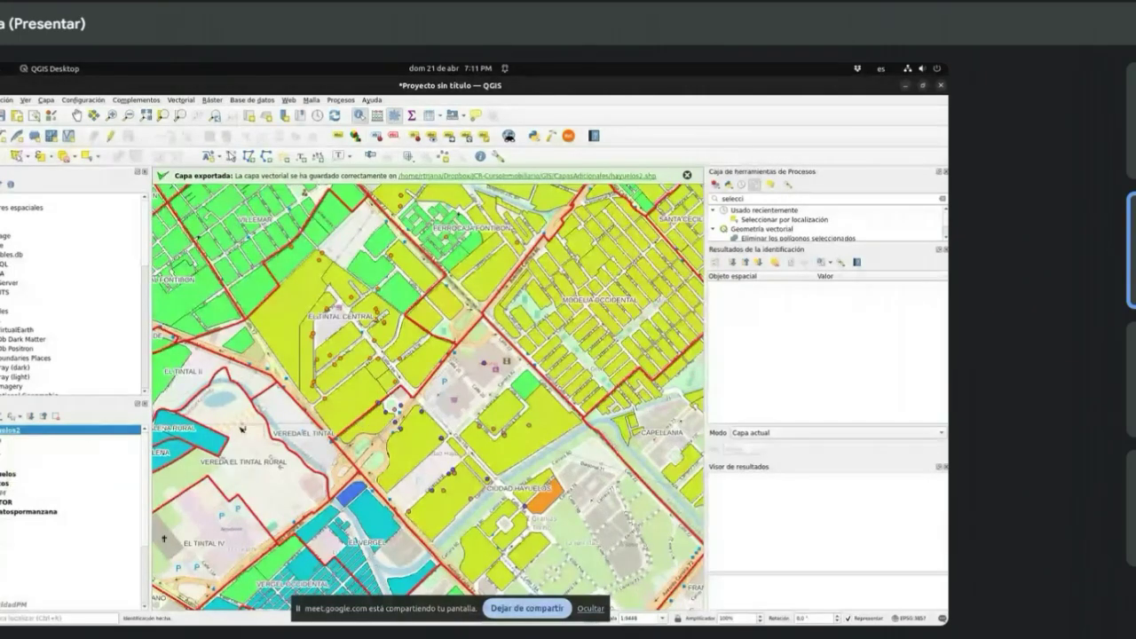
Step: Switch to the Datos Abiertos Bogotá page in Chrome and search its datasets for POT
drag(147, 480, 147, 477)
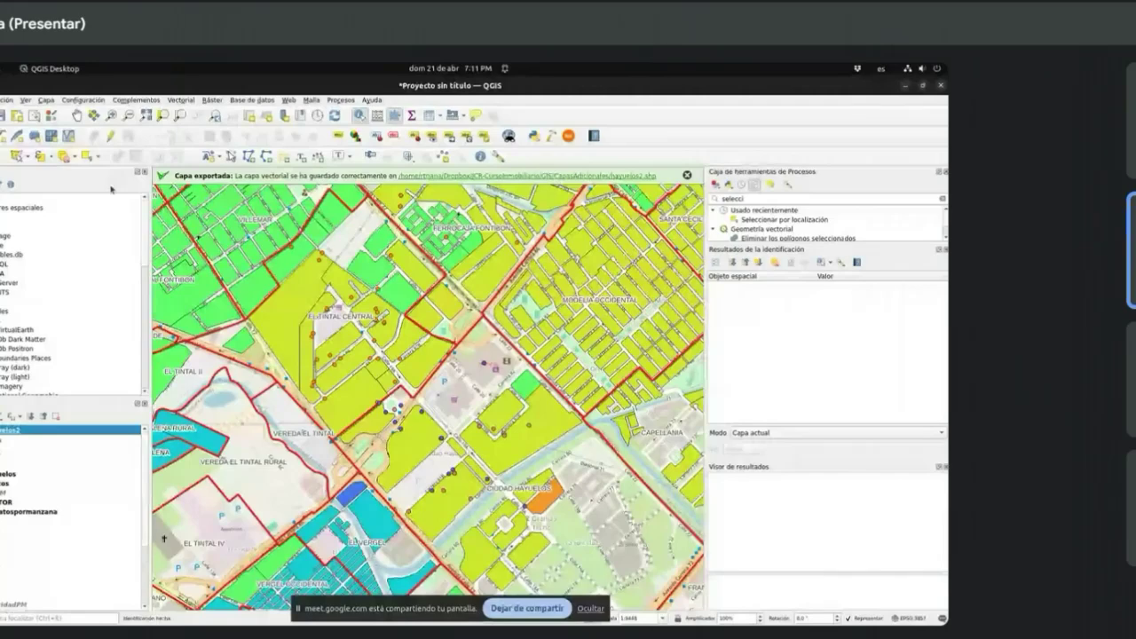
key(super)
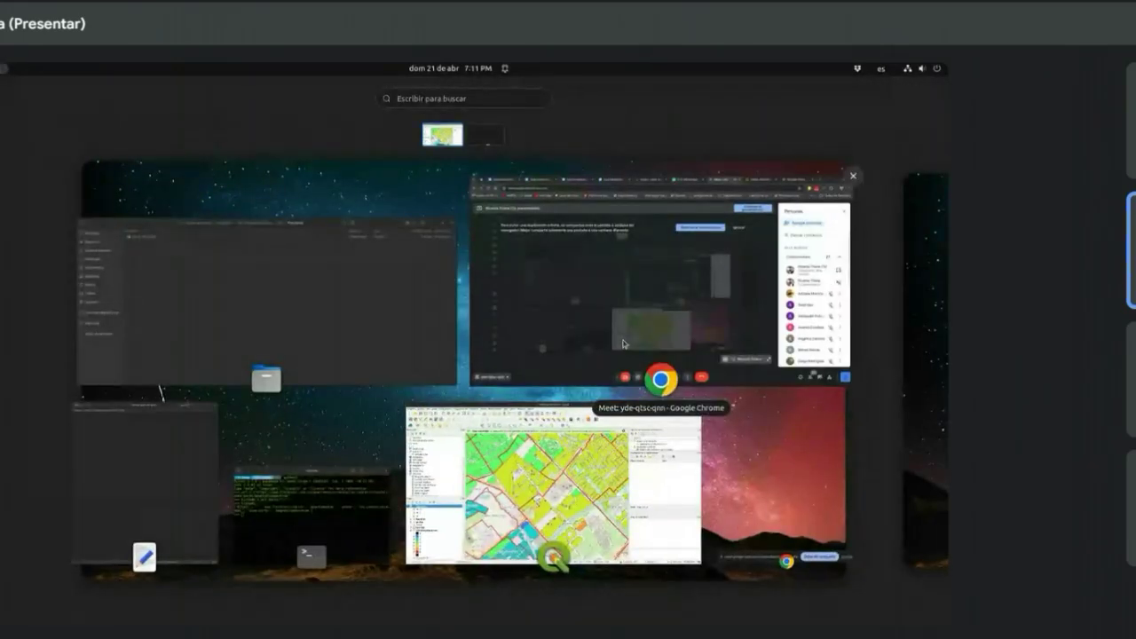
click(682, 287)
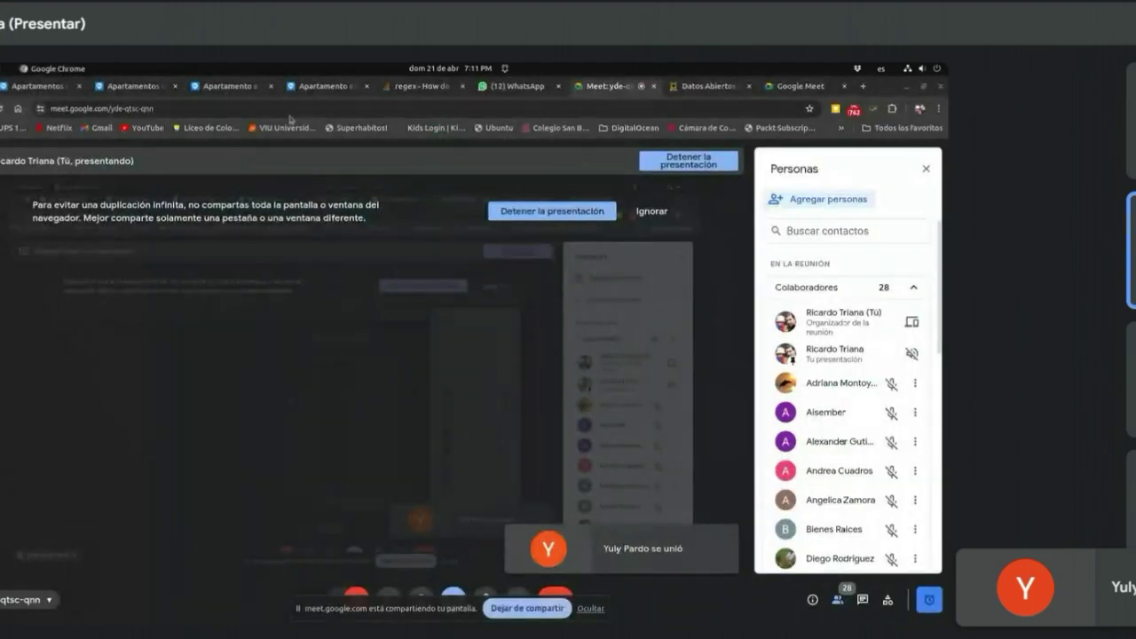
click(708, 86)
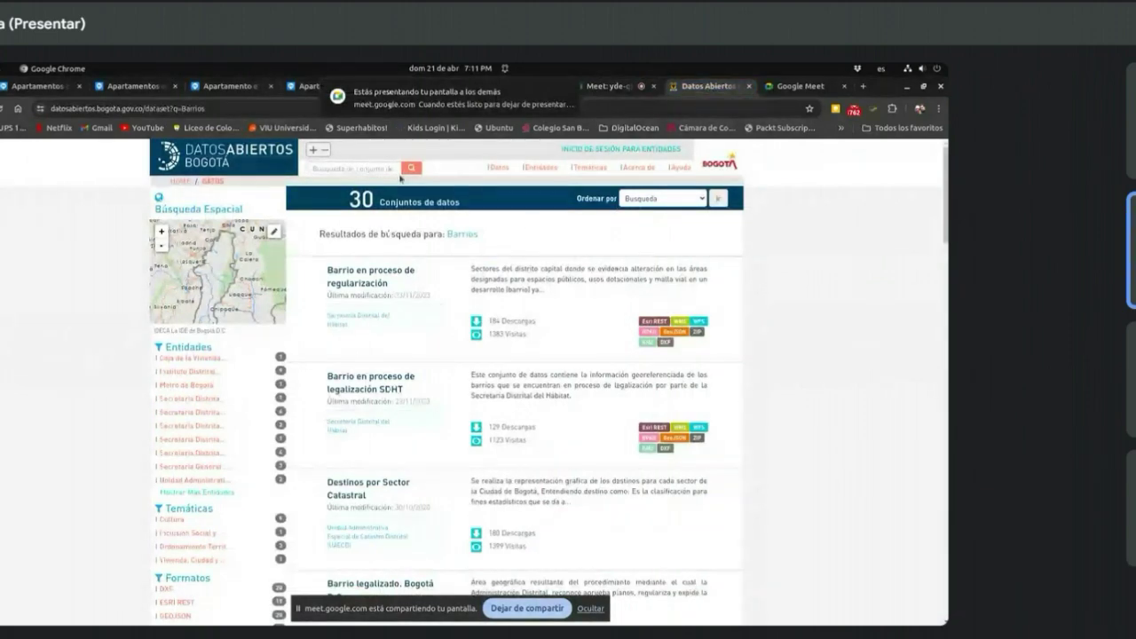
click(363, 166)
text(POT)
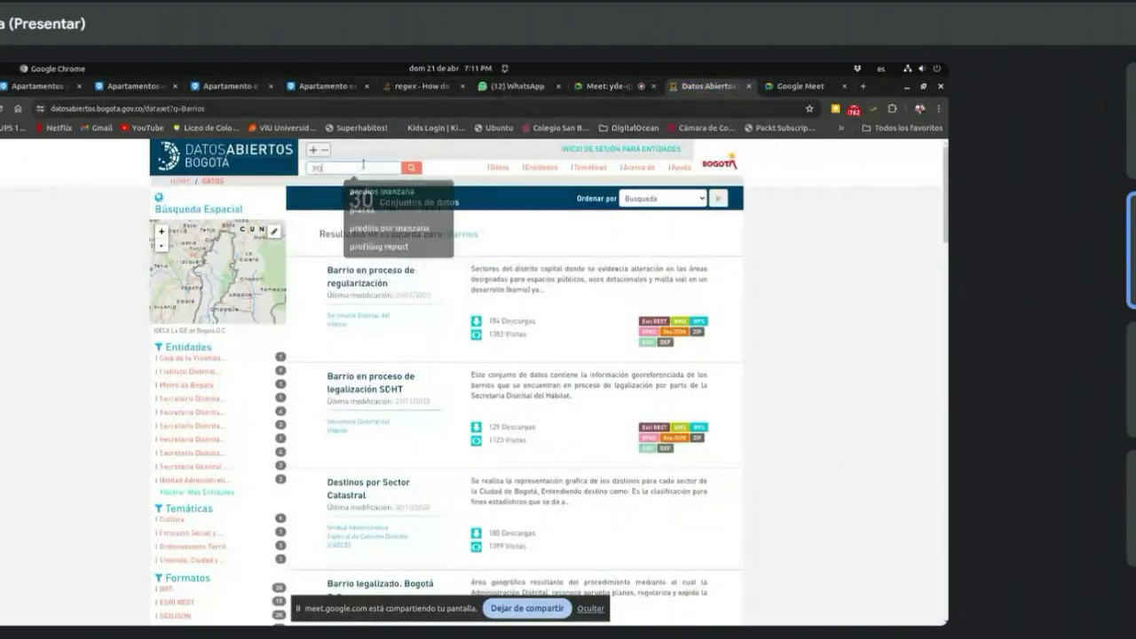
click(411, 168)
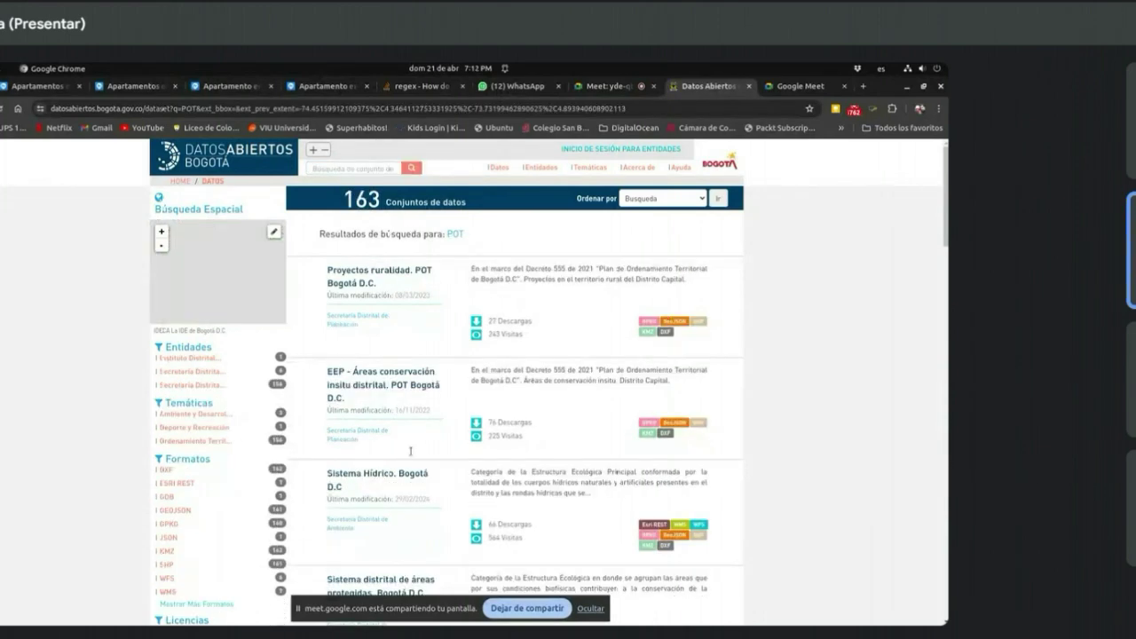
Step: Look through the POT search results to see which land-planning datasets Datos Abiertos Bogotá offers
scroll(410, 453, down, 3)
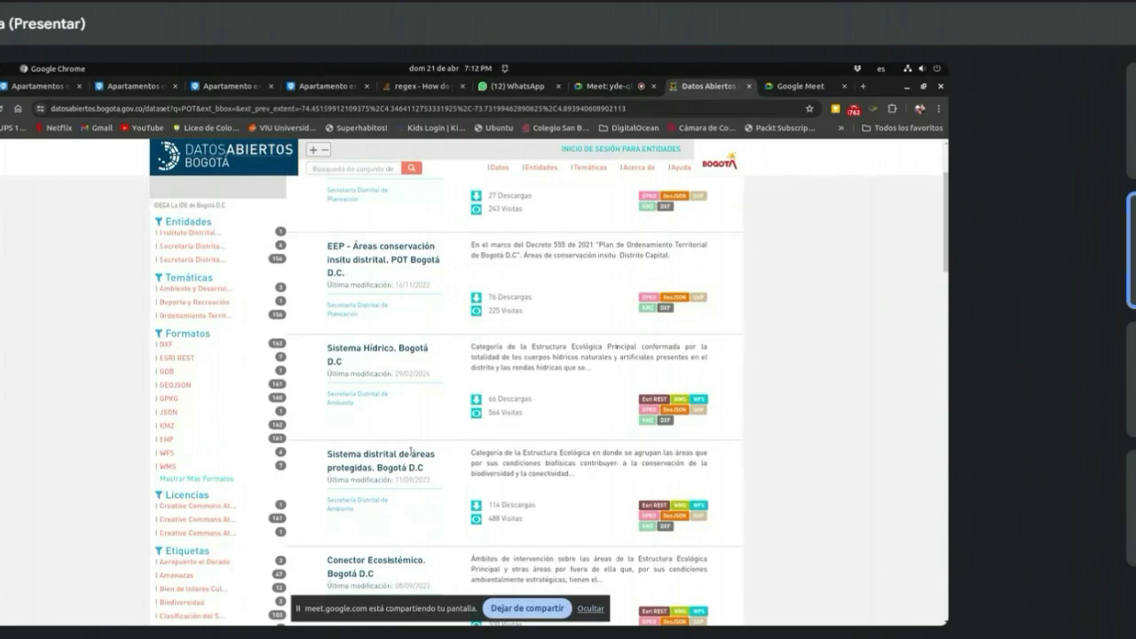
scroll(410, 453, down, 5)
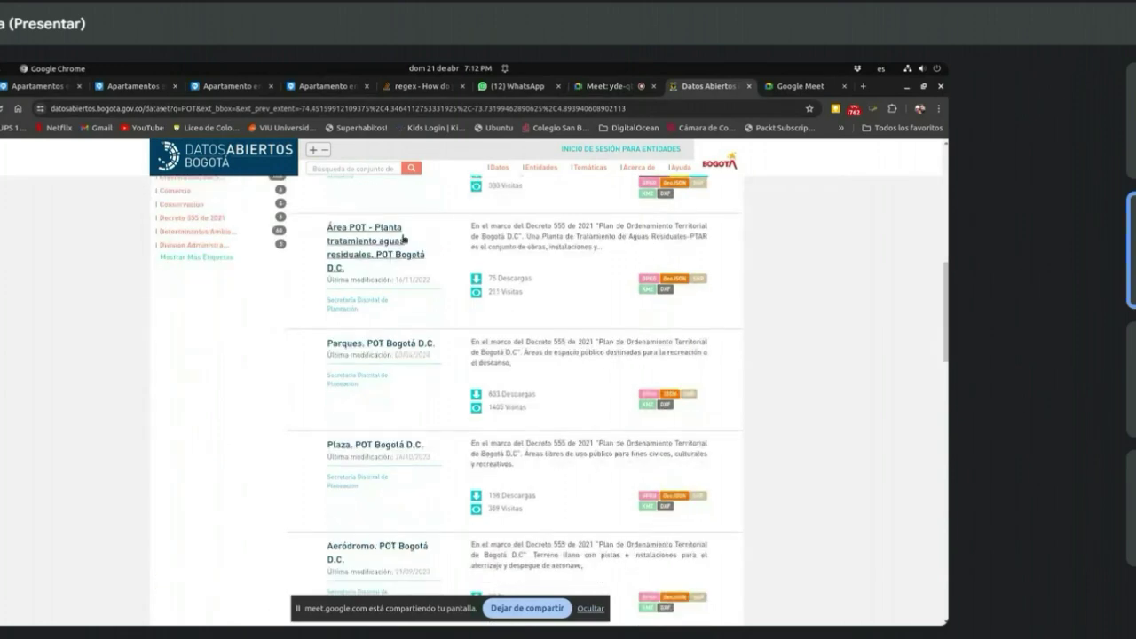
scroll(413, 382, down, 1)
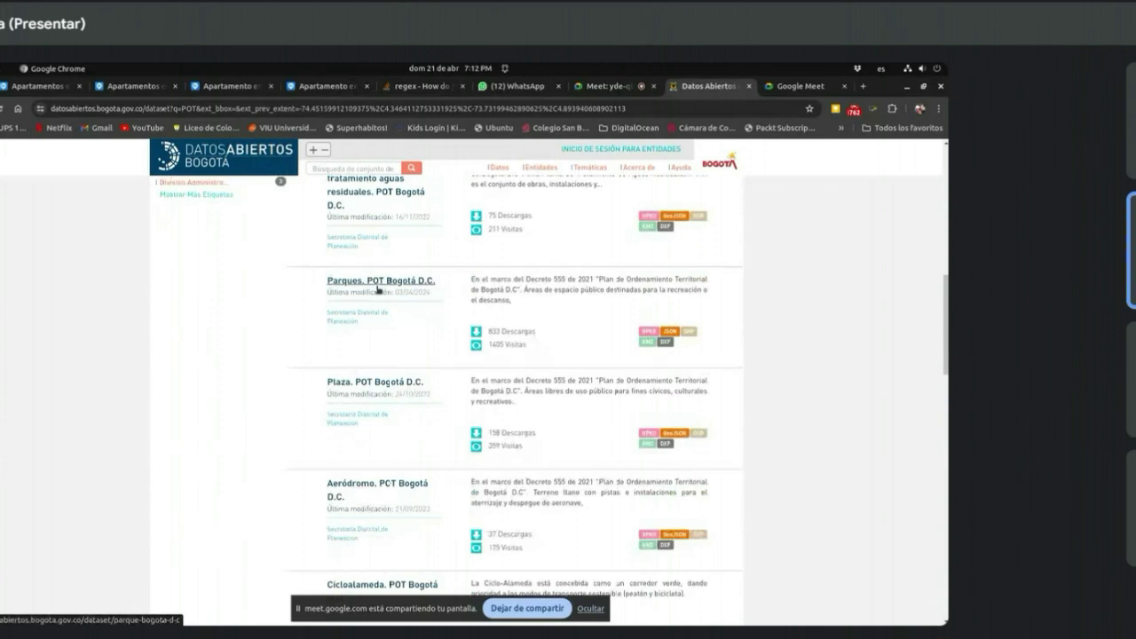
scroll(307, 408, down, 2)
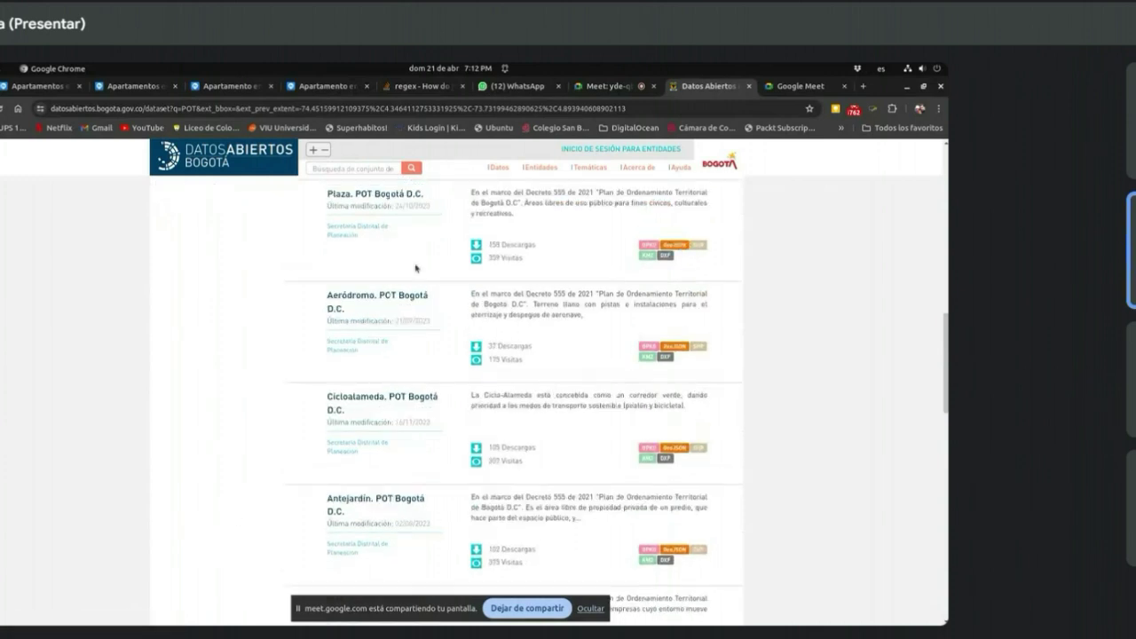
scroll(415, 268, down, 2)
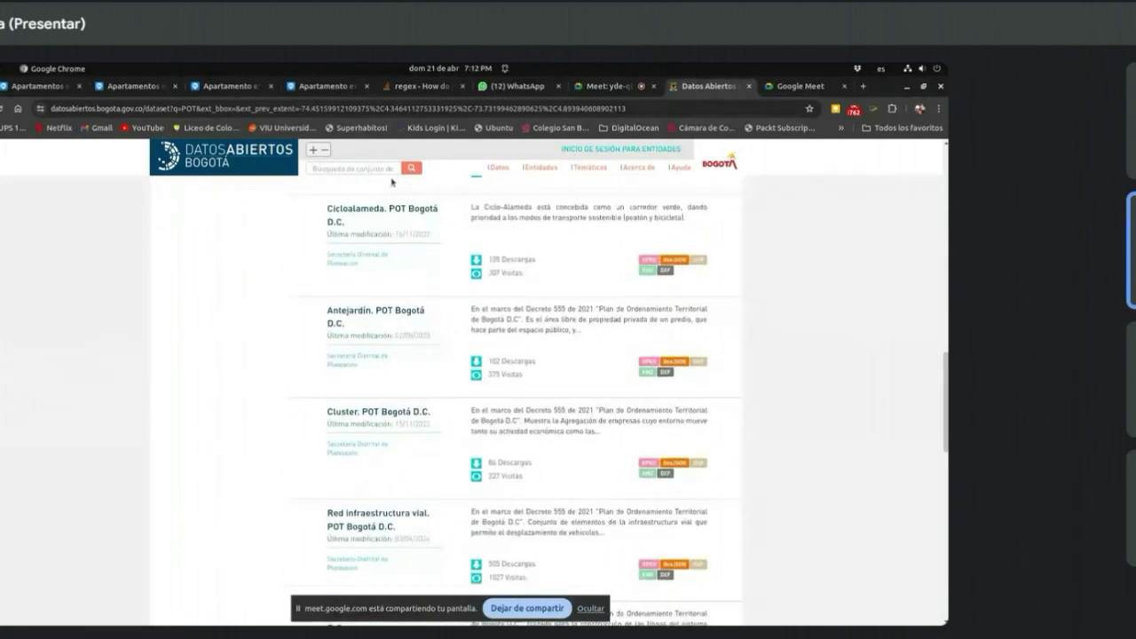
scroll(373, 465, down, 3)
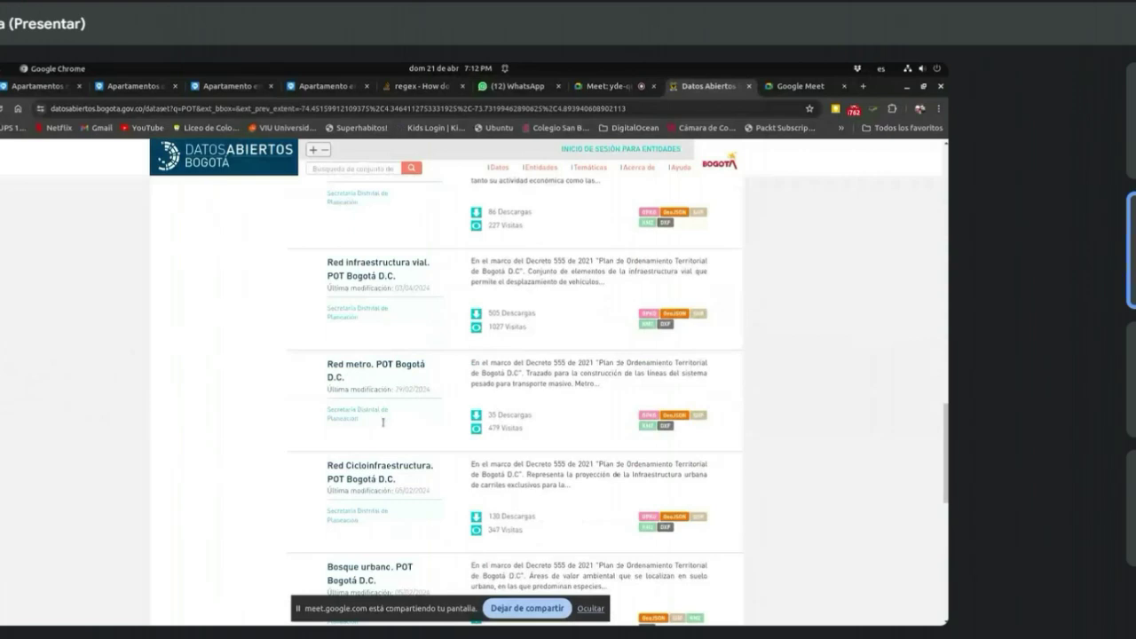
scroll(383, 422, down, 2)
scroll(388, 388, down, 2)
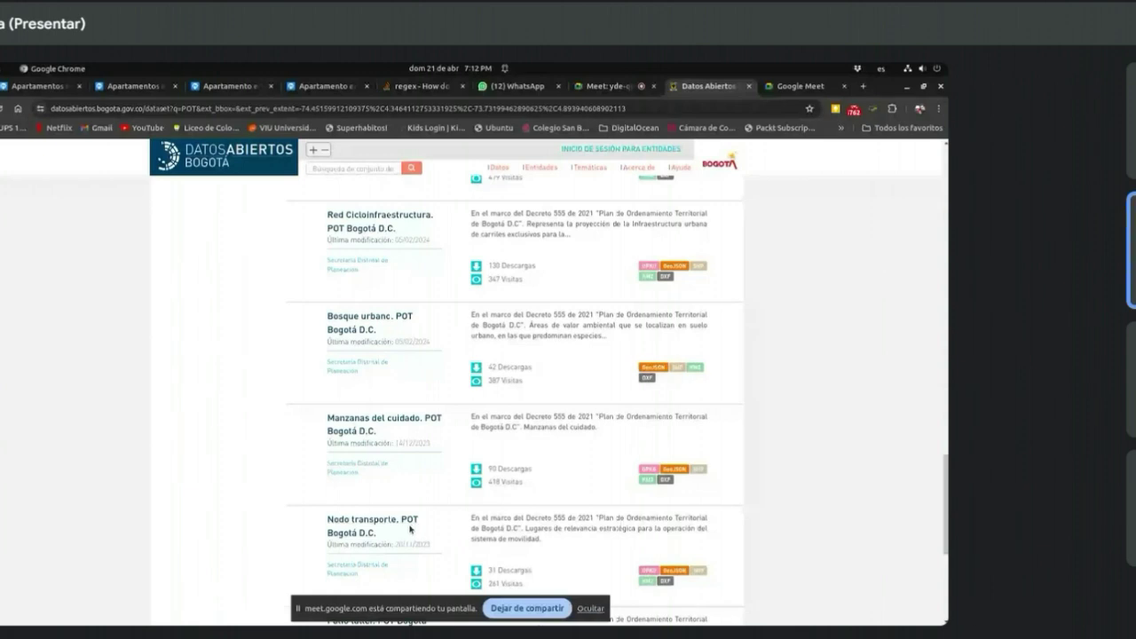
scroll(402, 536, down, 2)
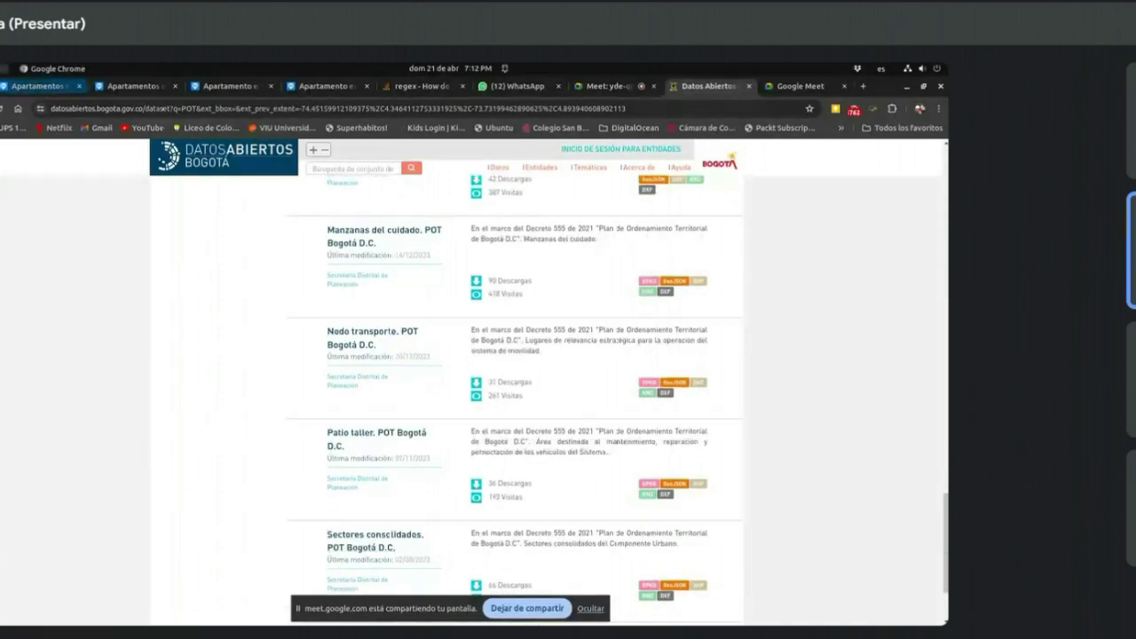
Step: Return to QGIS, hide the SECTOR layer, and turn estratospormanzana off and back on to compare it with the base map
key(super)
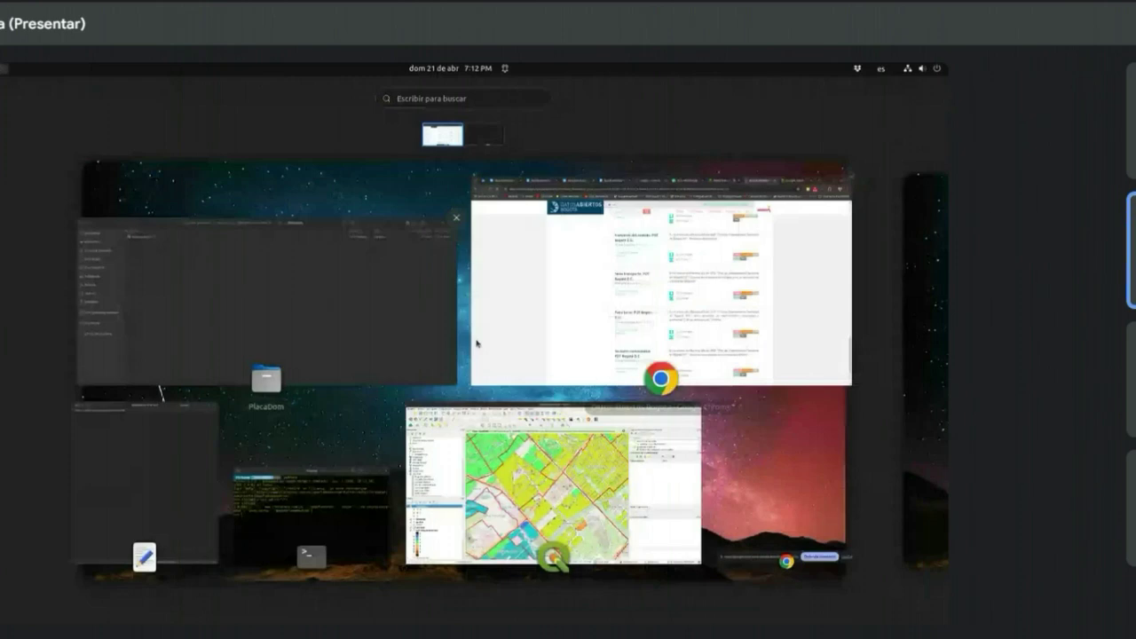
click(550, 484)
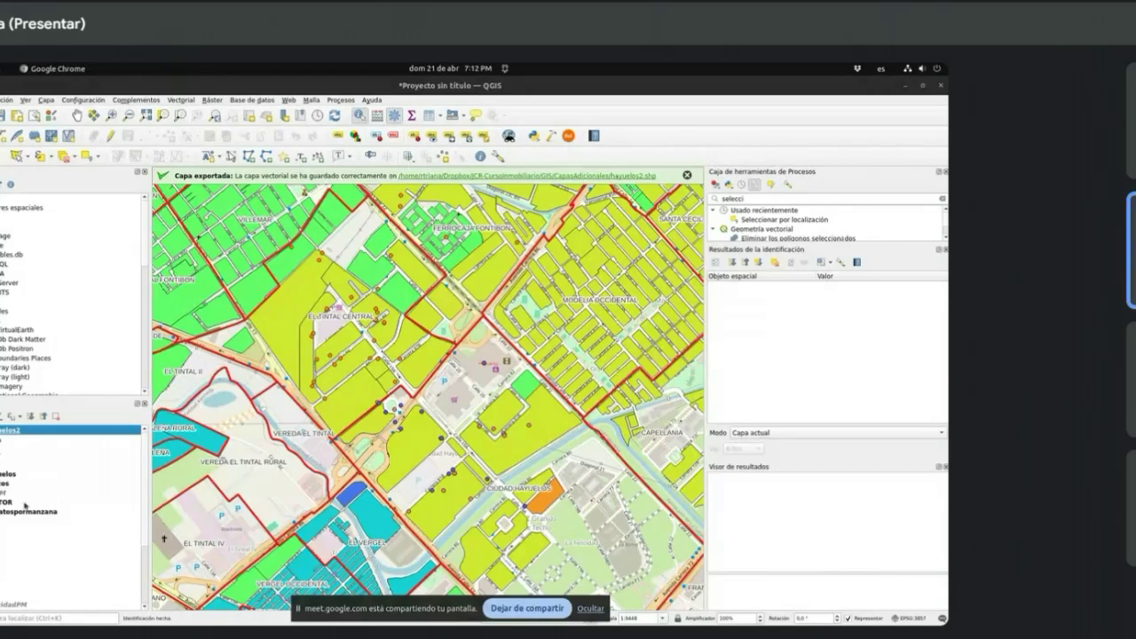
scroll(59, 493, down, 1)
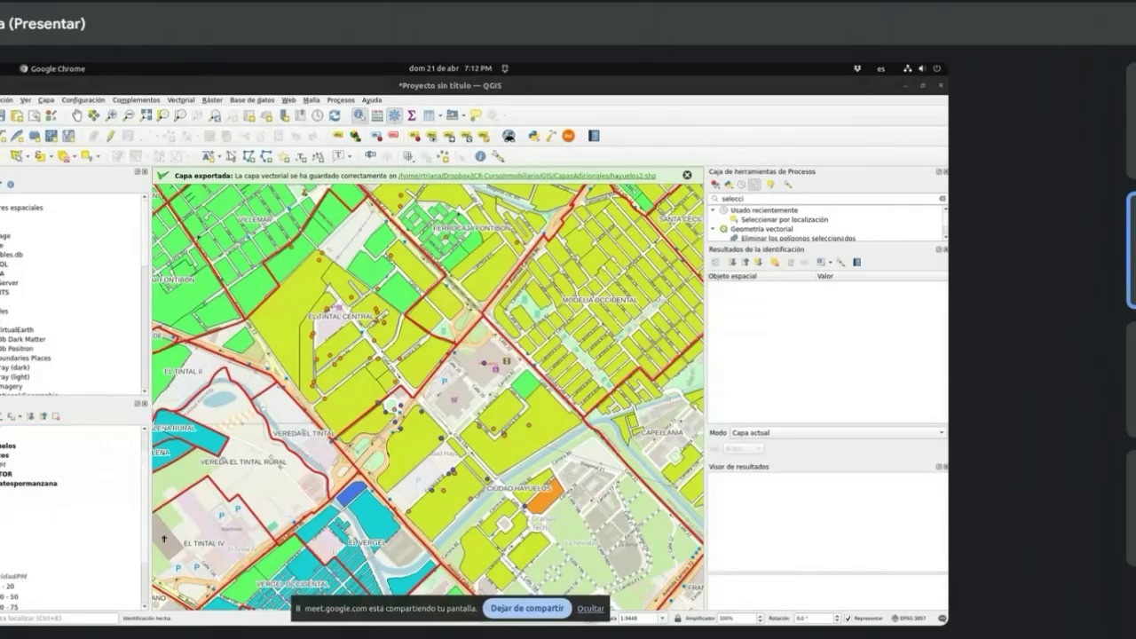
click(1, 483)
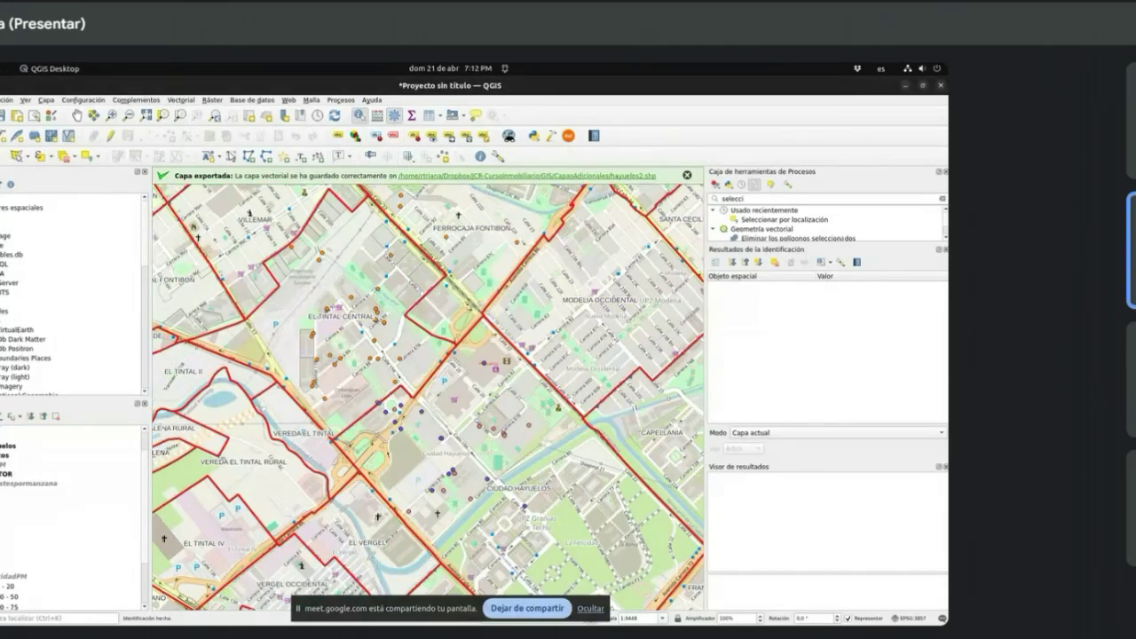
click(1, 474)
click(0, 455)
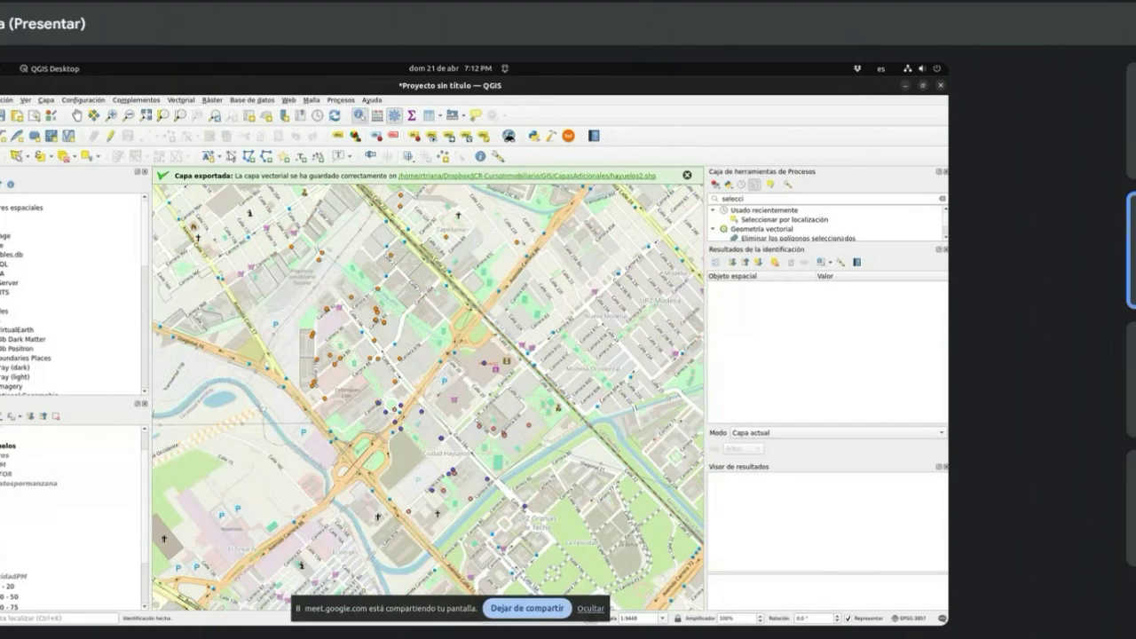
click(1, 455)
click(1, 484)
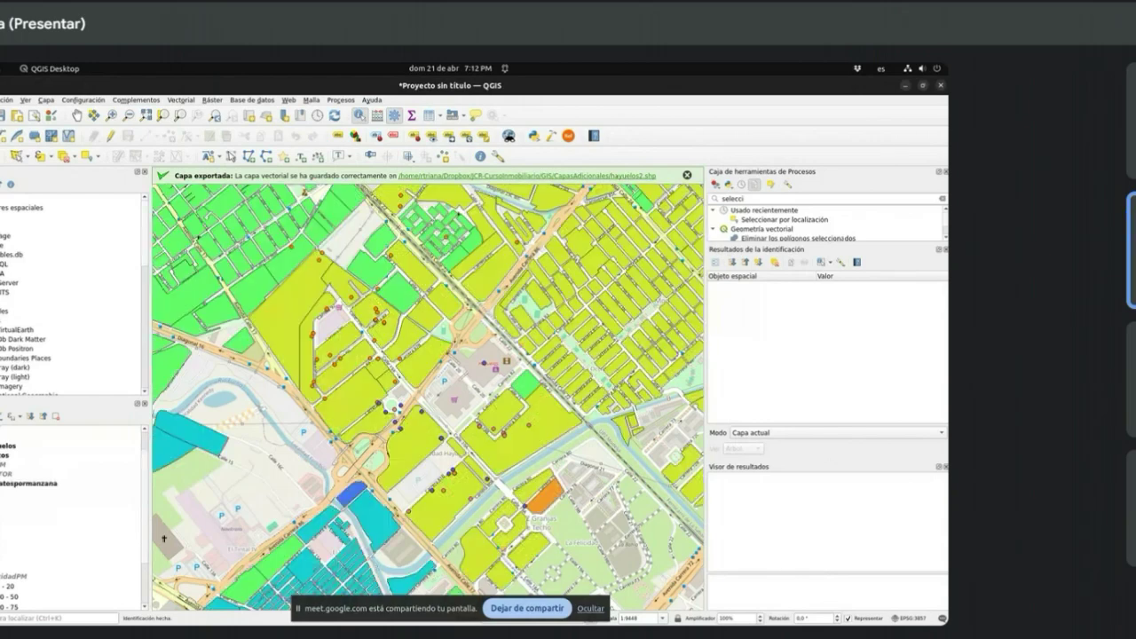
Step: Hide the estratospormanzana layer and show CantidadPM on the map in its place
scroll(71, 515, down, 3)
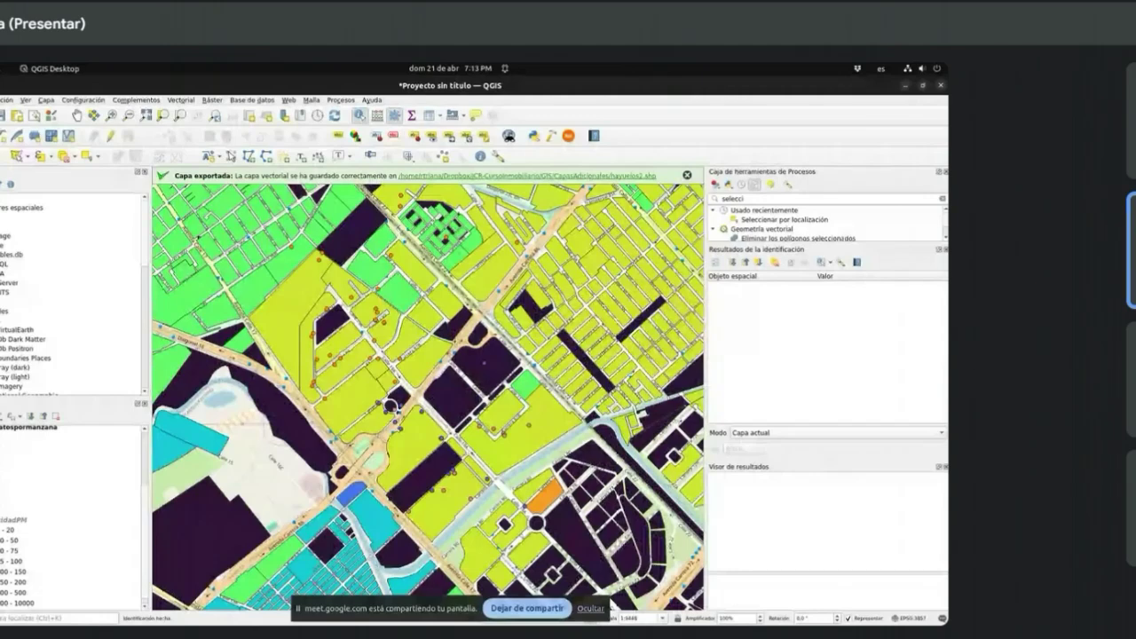
scroll(69, 469, down, 1)
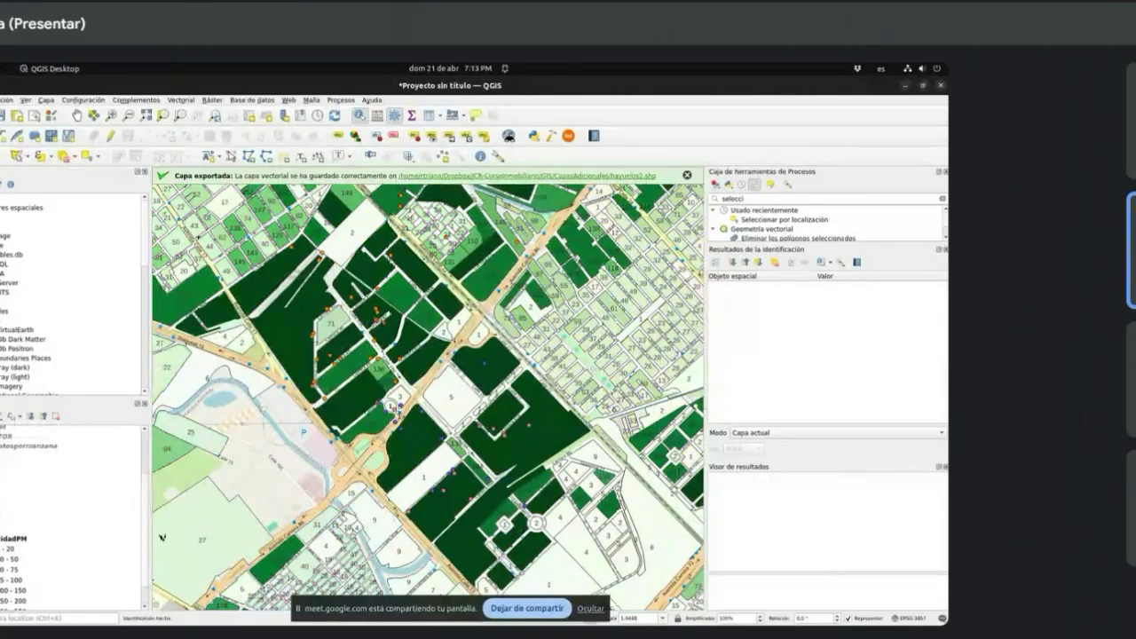
scroll(13, 523, down, 1)
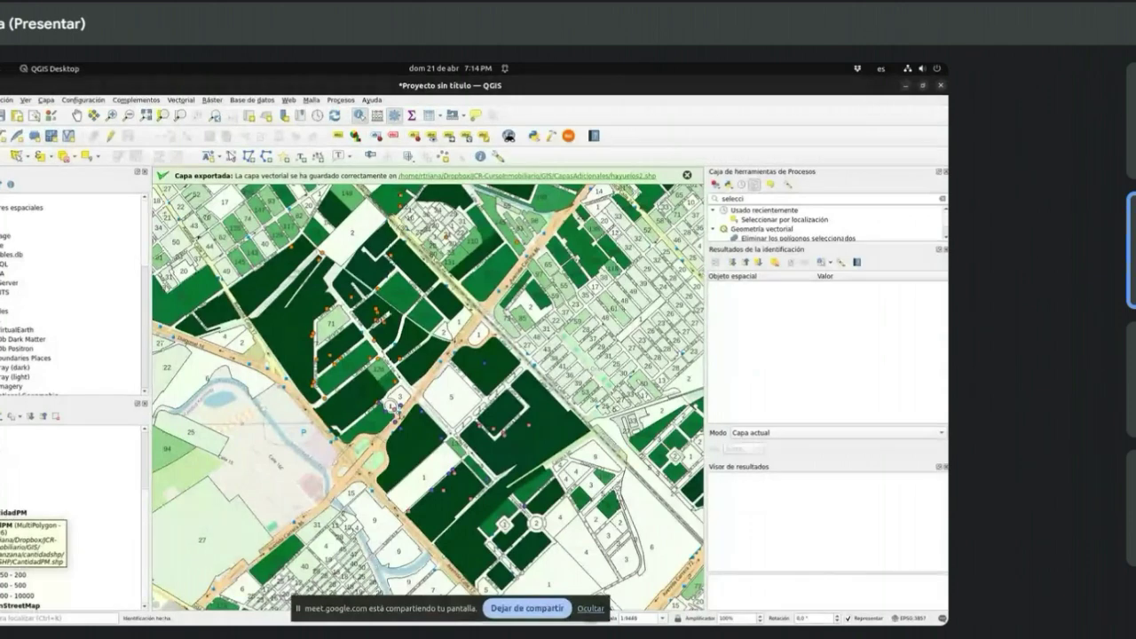
Step: Hide CantidadPM, hayuelos and the point layer below it, leaving only the base map, and browse the available tile services
click(1, 513)
scroll(109, 484, up, 3)
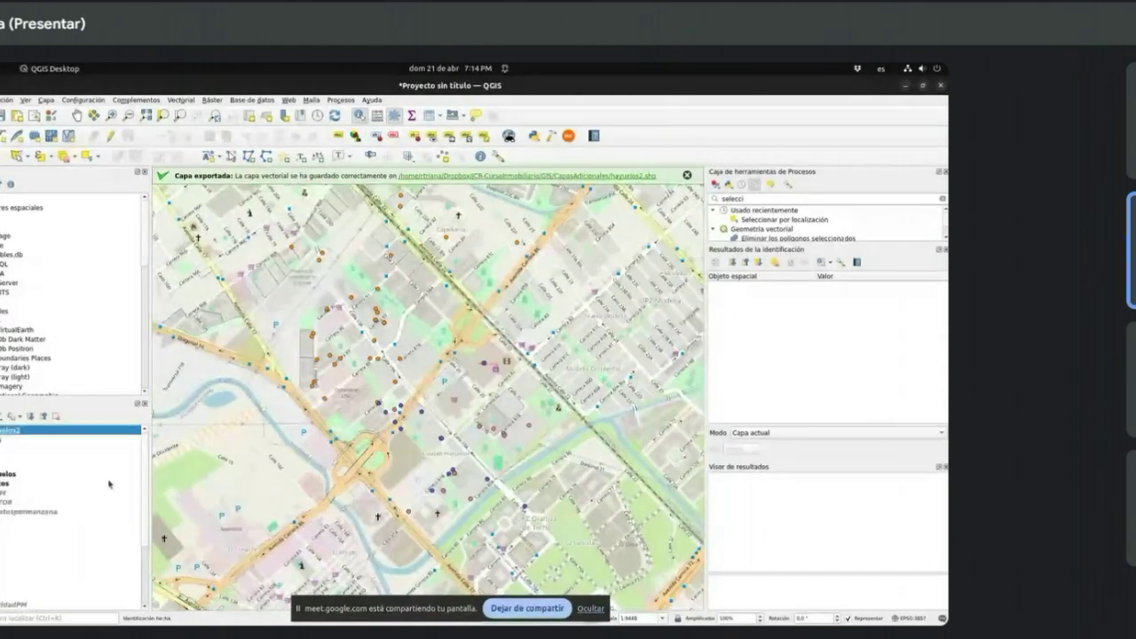
click(1, 474)
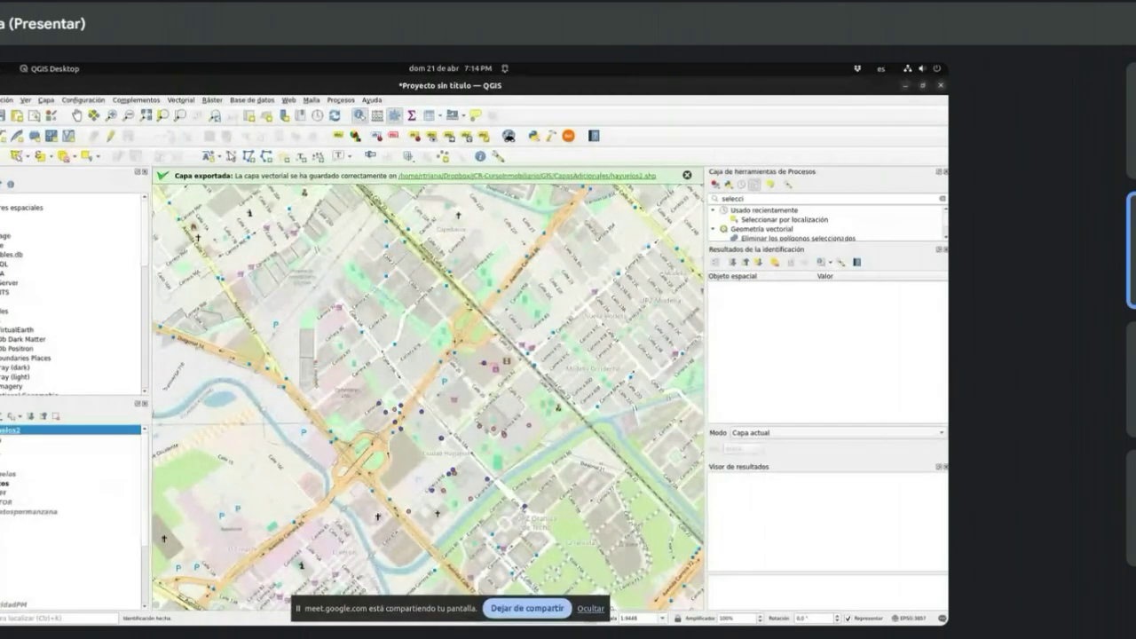
click(1, 483)
scroll(134, 338, down, 5)
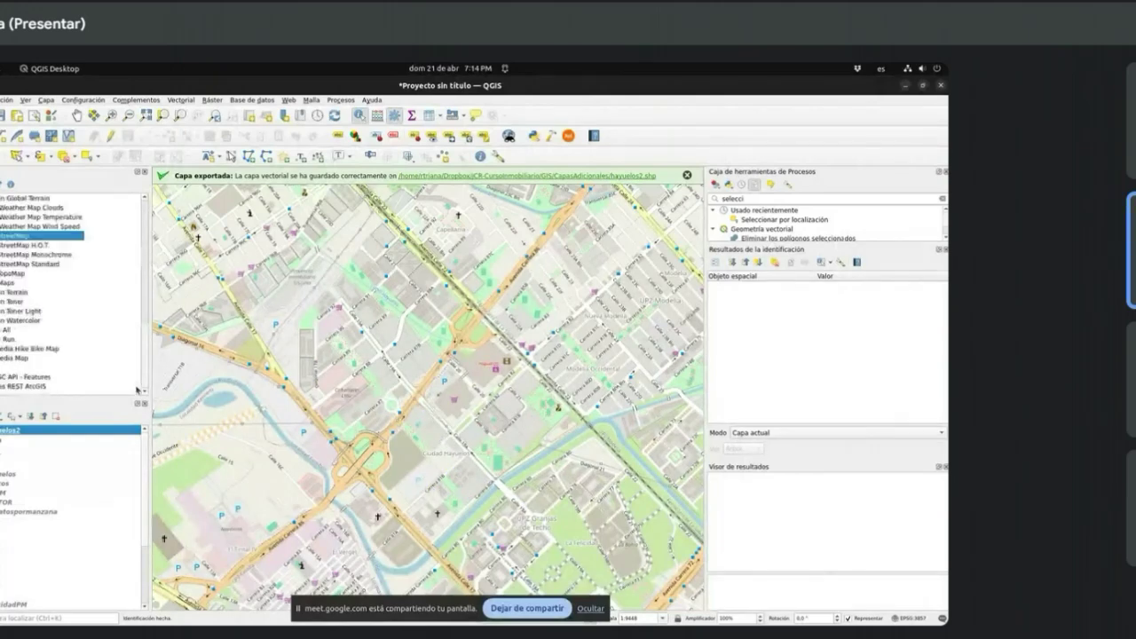
Step: Add the Google Satellite base map to the project and place it, switched on, directly above OpenStreetMap in the layer order
scroll(28, 259, up, 4)
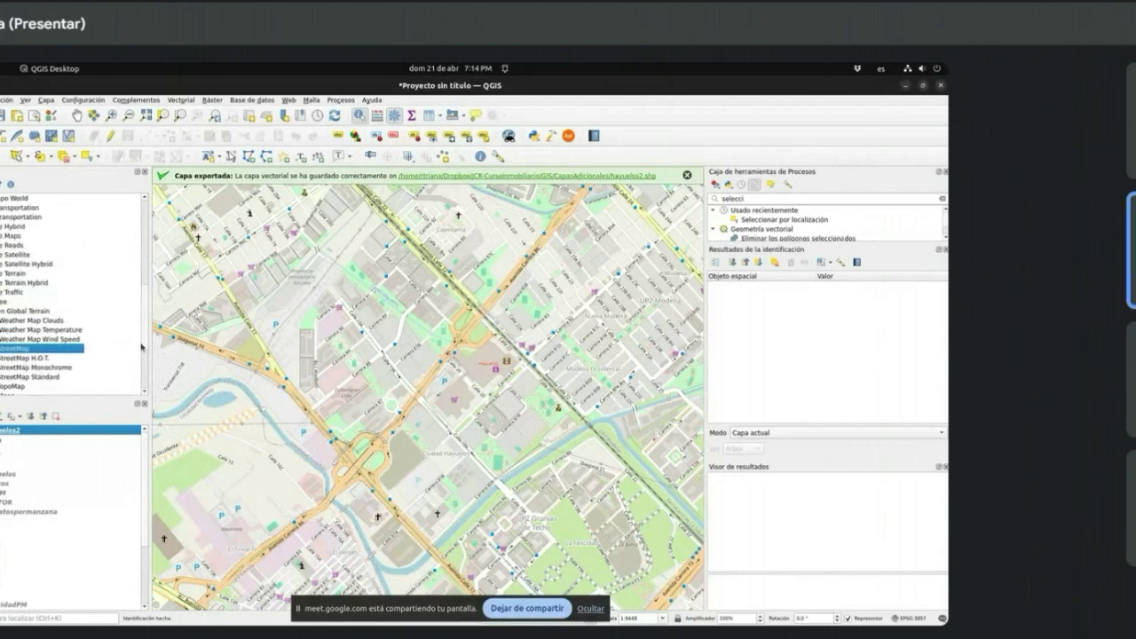
drag(26, 255, 20, 609)
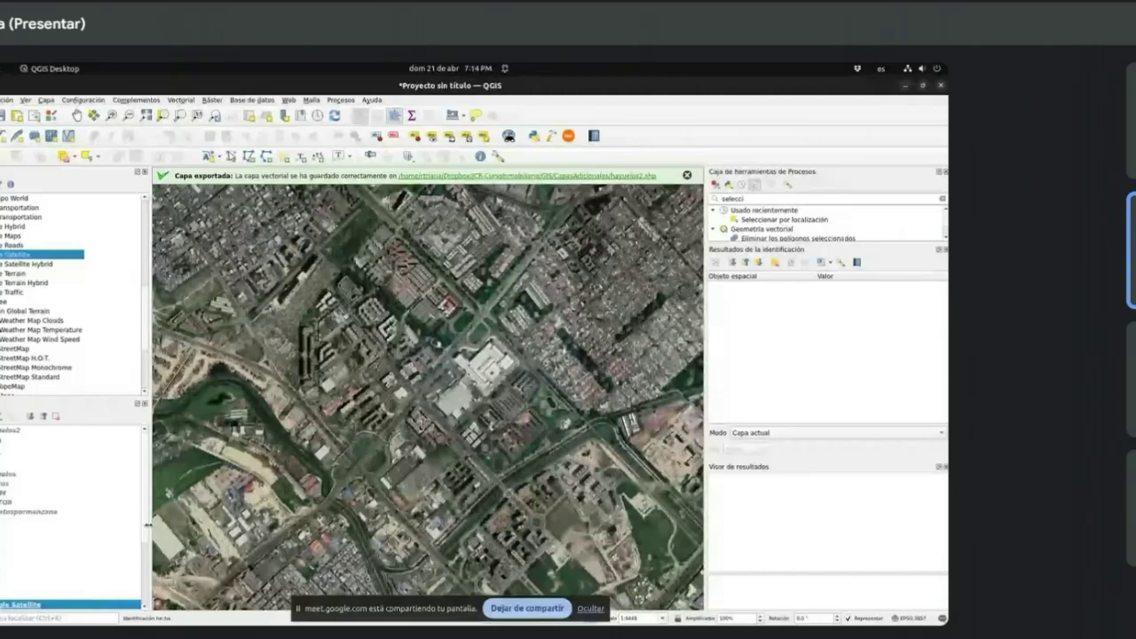
drag(142, 528, 145, 569)
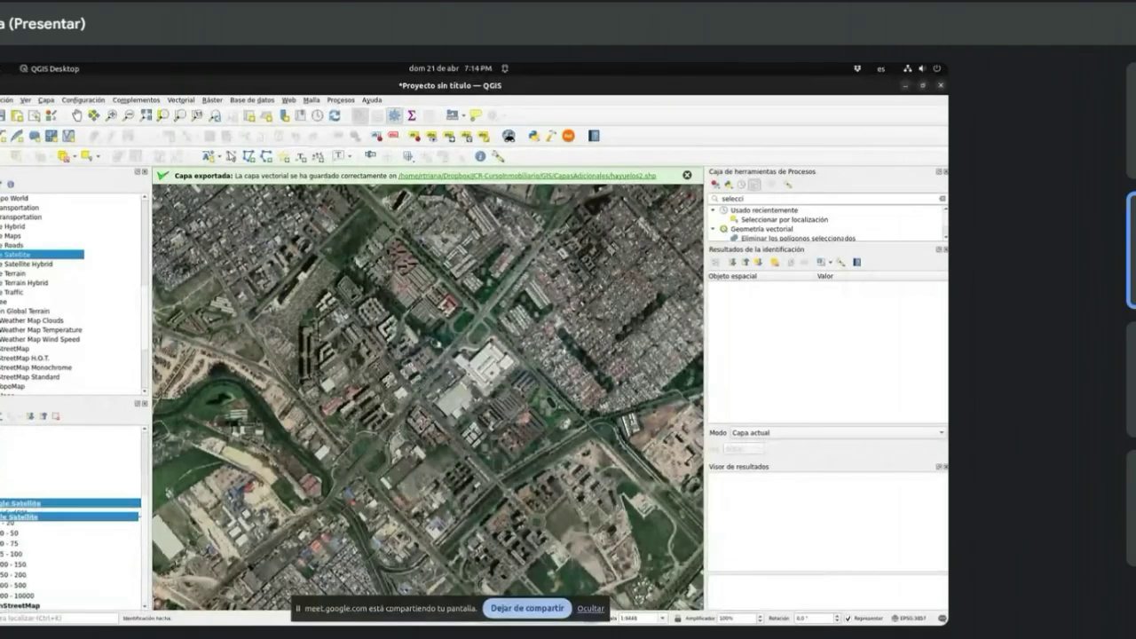
drag(18, 503, 18, 601)
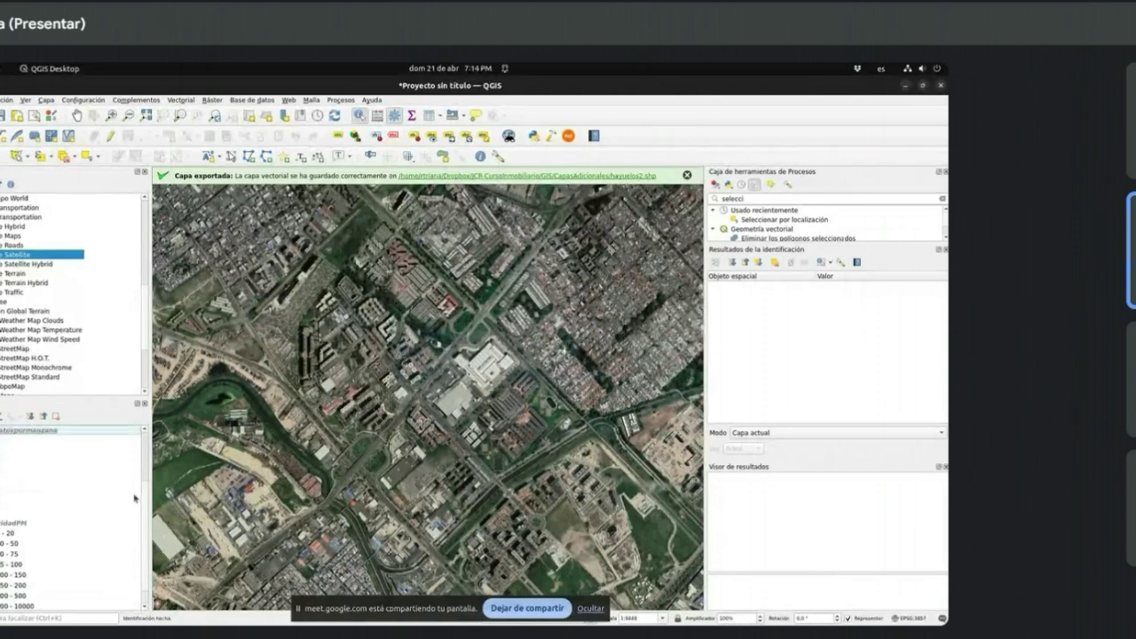
mouse_move(145, 492)
mouse_down()
mouse_move(147, 453)
mouse_move(146, 506)
mouse_up()
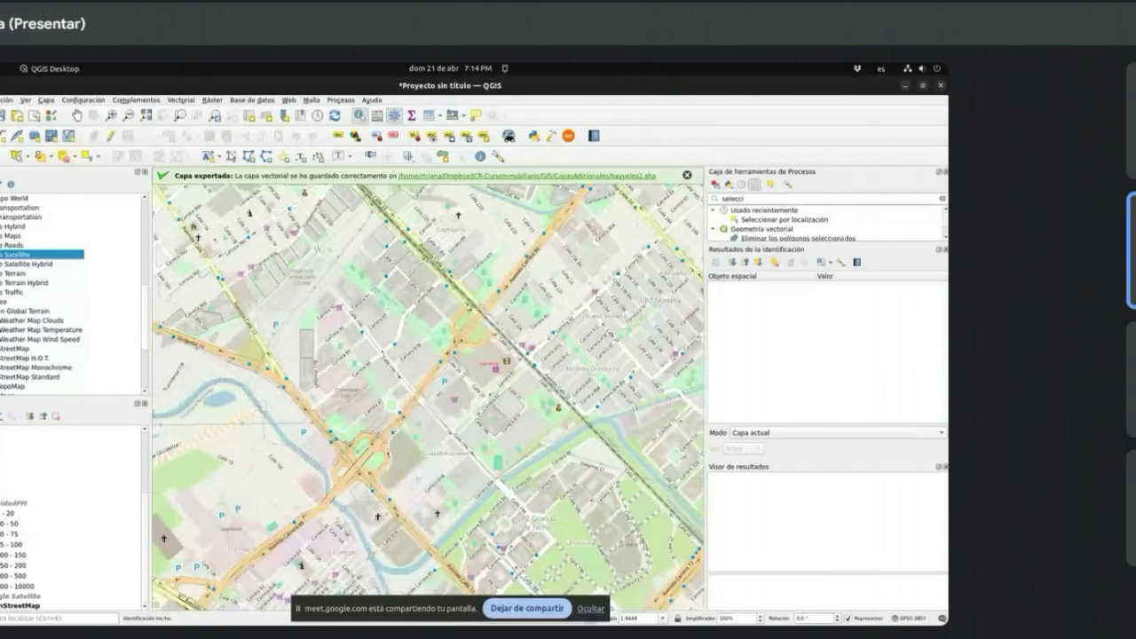
click(0, 596)
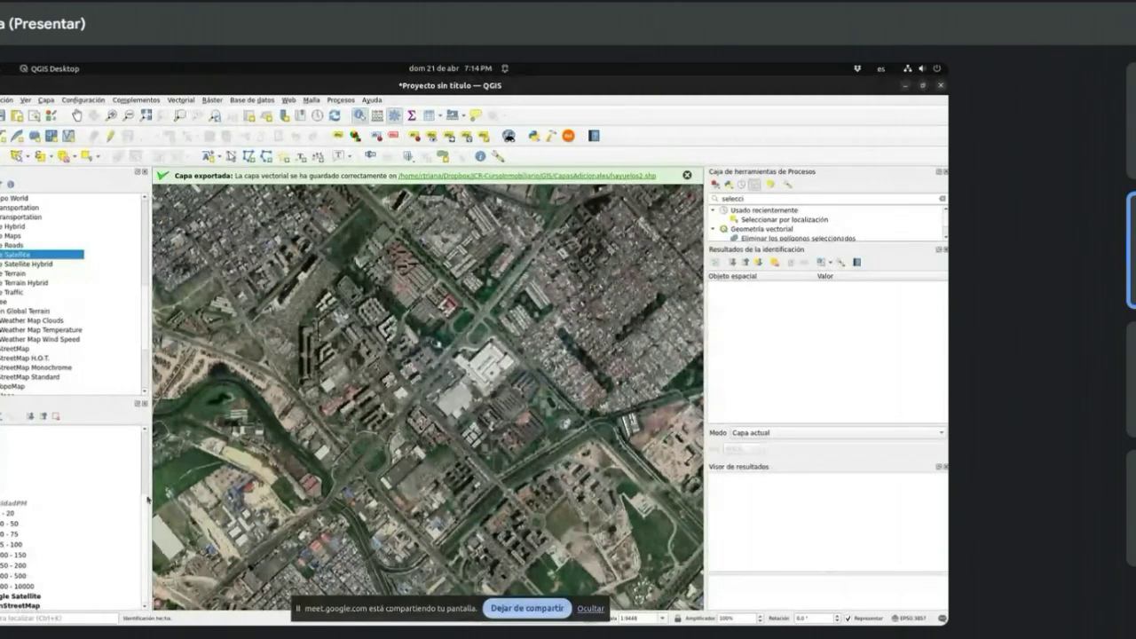
scroll(147, 499, up, 2)
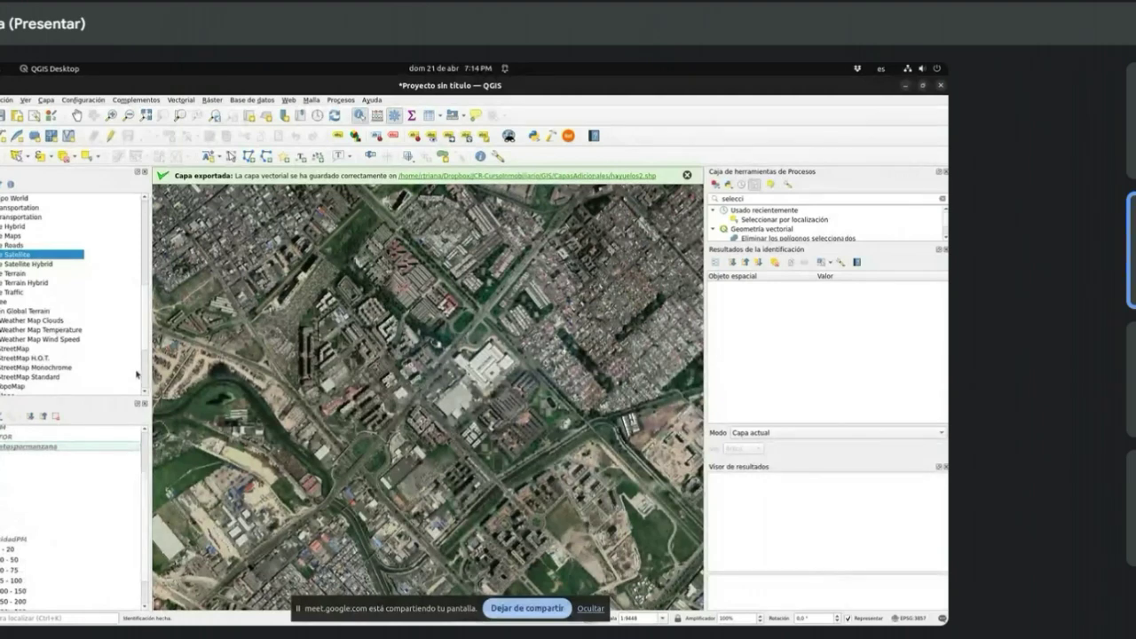
scroll(146, 479, down, 2)
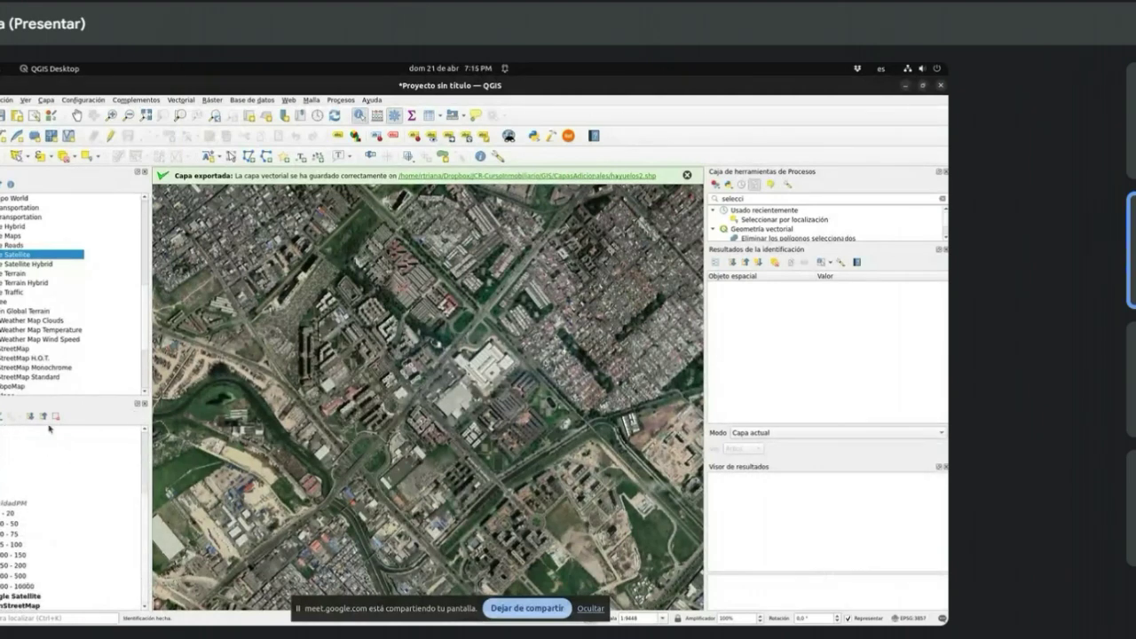
Step: Zoom in on the open lots southeast of the shopping area and turn Google Satellite off and on to compare it with OpenStreetMap
click(111, 115)
drag(502, 480, 679, 600)
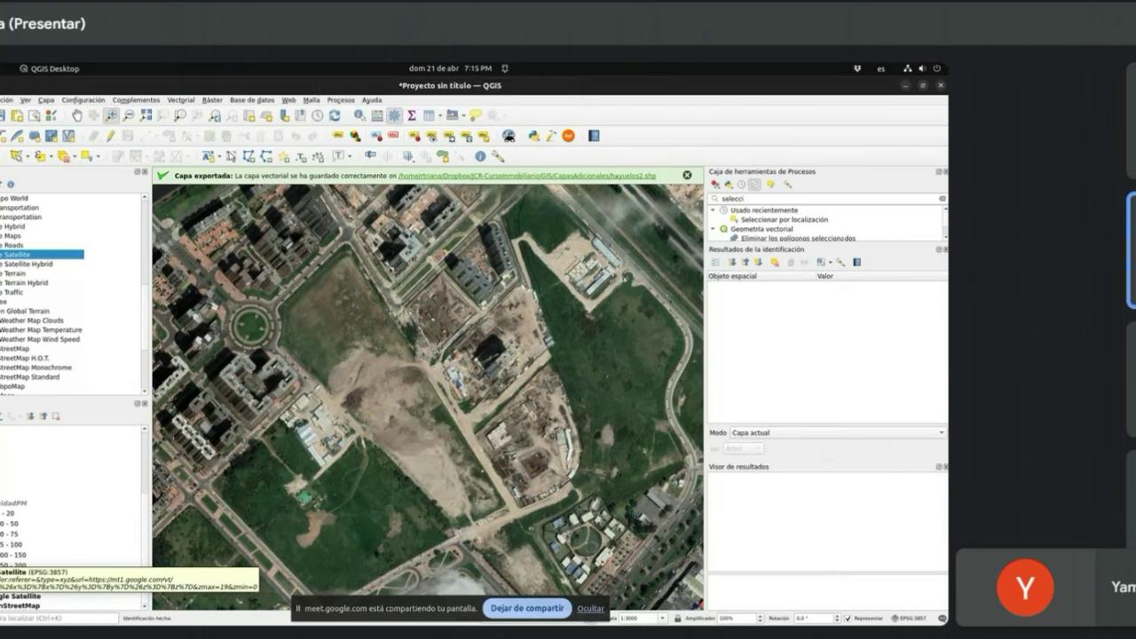
click(1, 596)
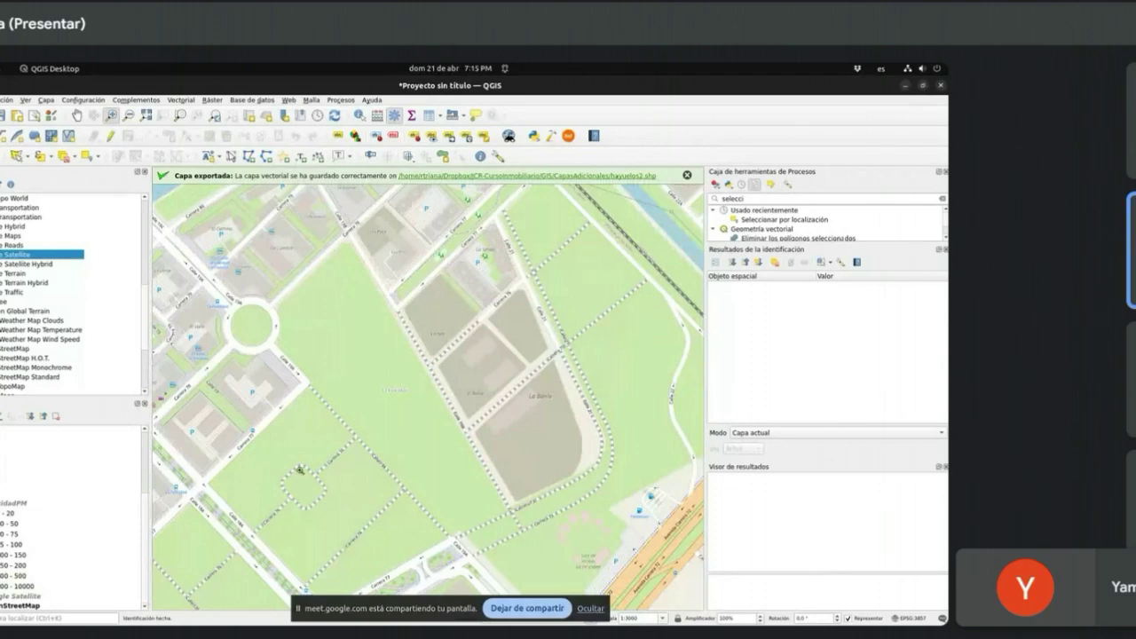
click(1, 596)
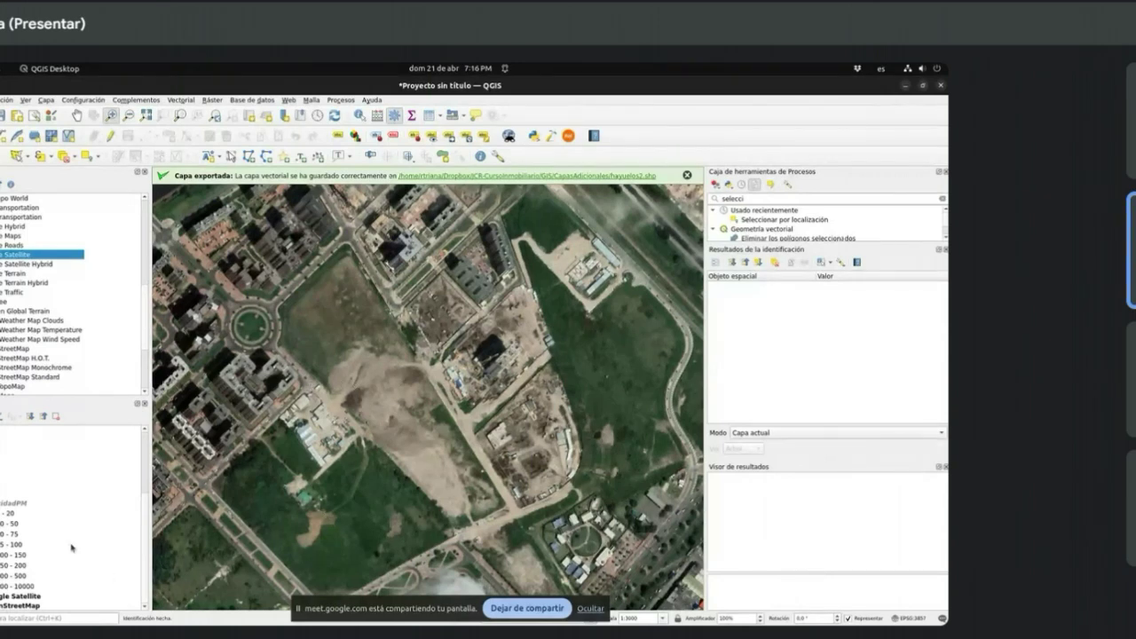
drag(150, 508, 146, 426)
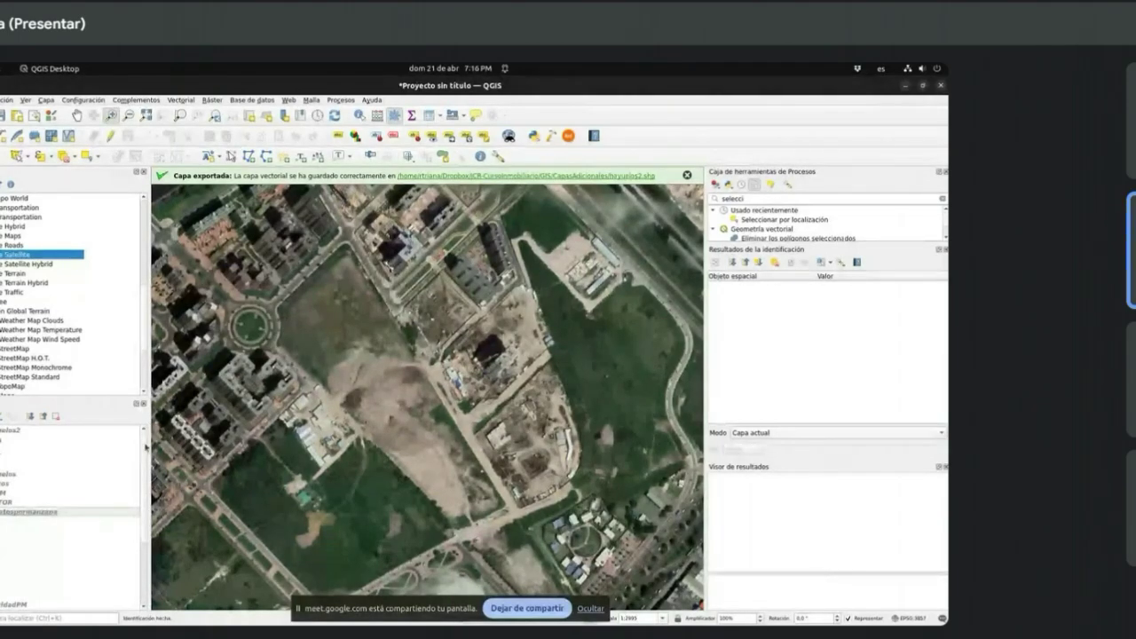
drag(146, 448, 143, 527)
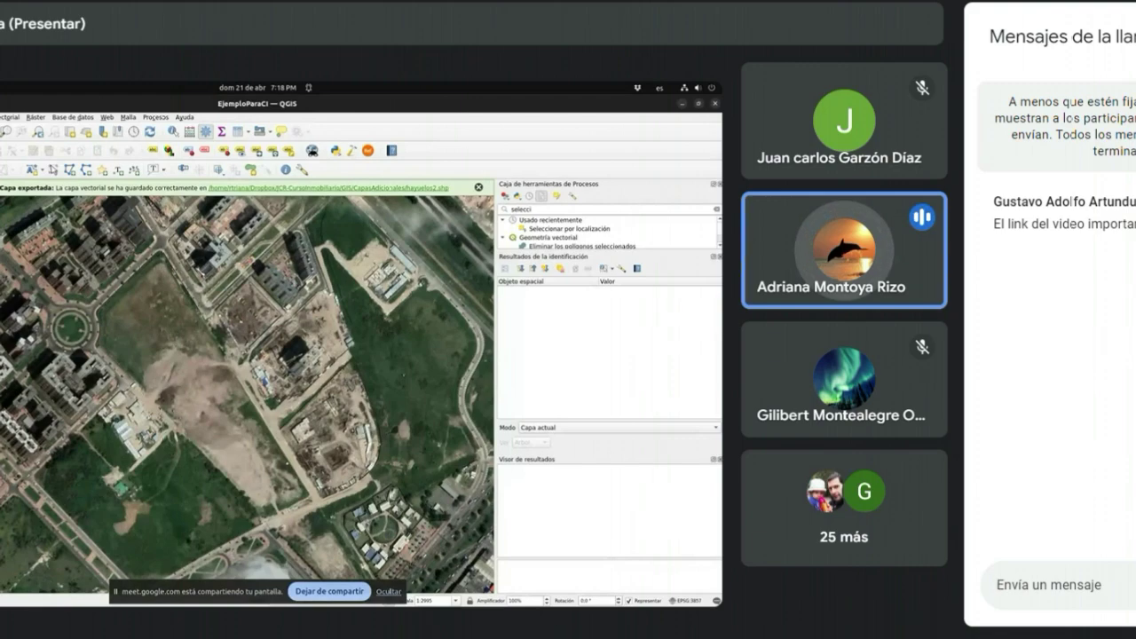
key(Escape)
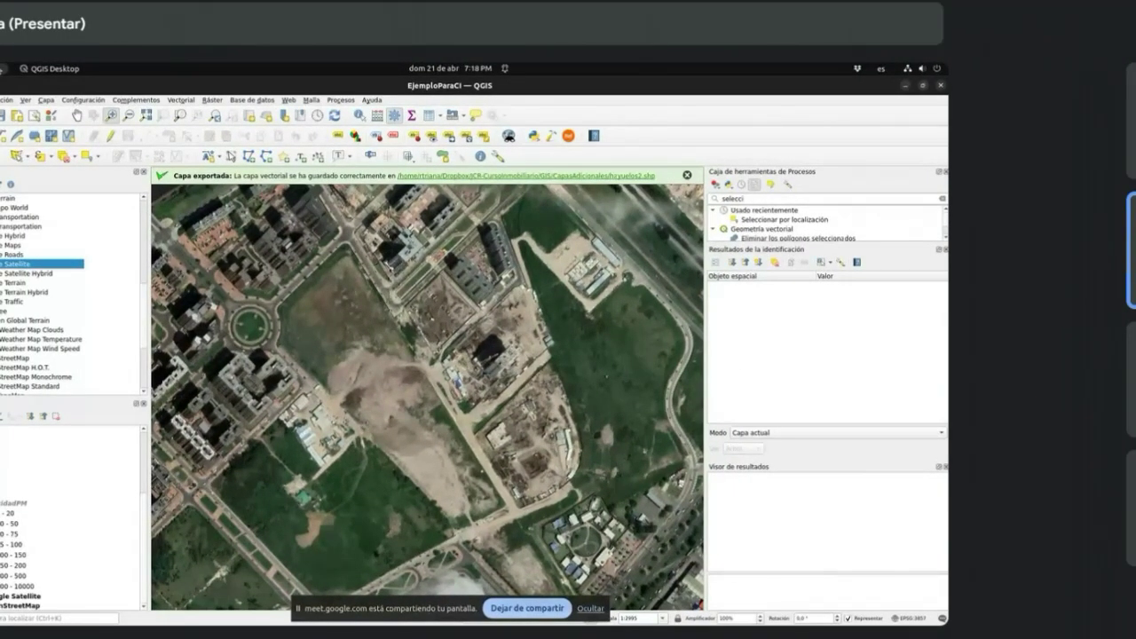
key(ctrl+alt+c)
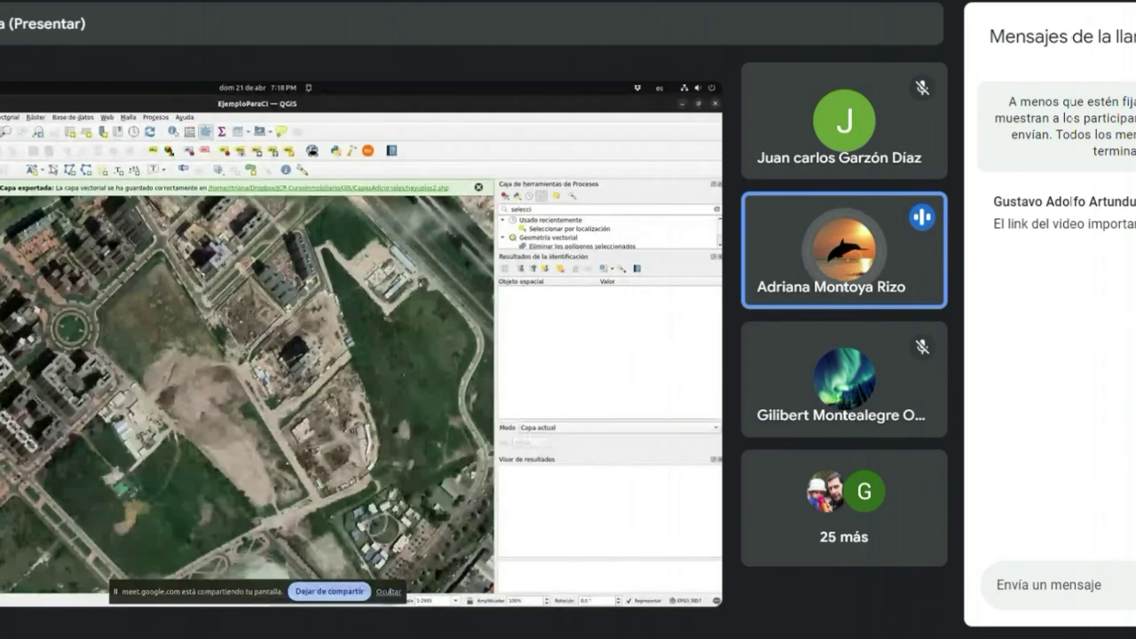
key(ctrl+alt+c)
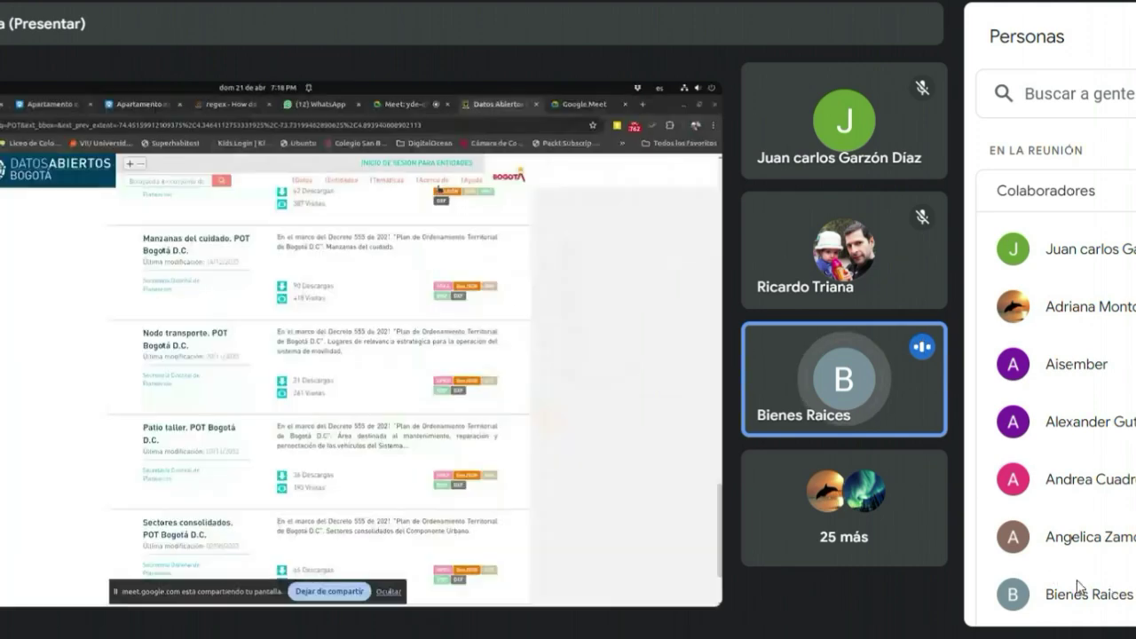
Step: Switch to the Google Meet call and send the chat message "muchas gracias" followed by the instructor's first name
click(407, 105)
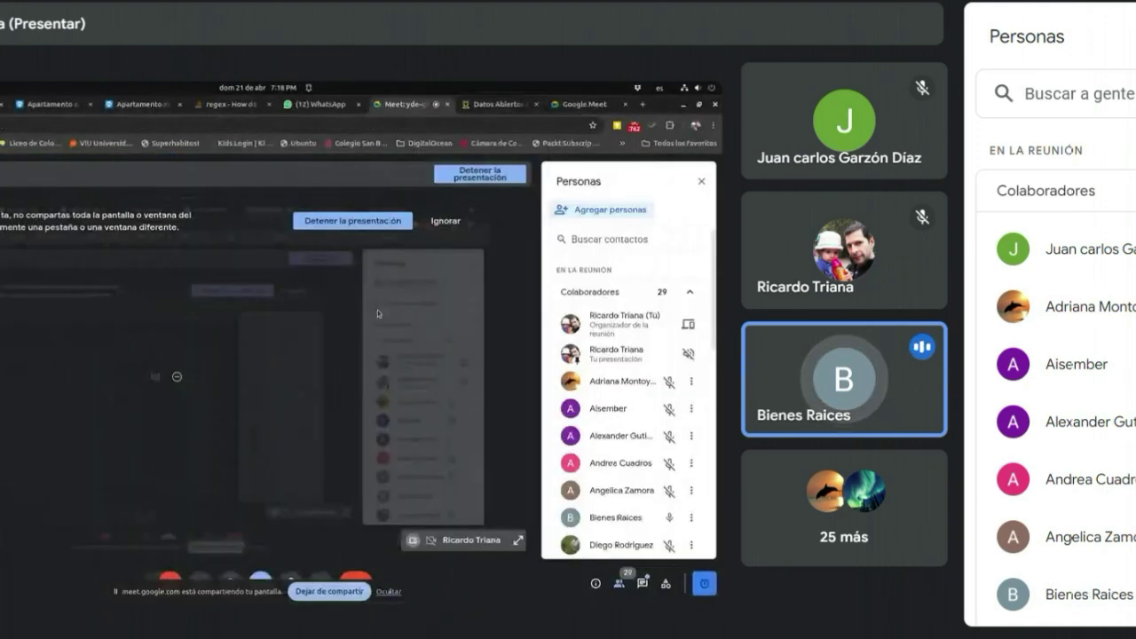
click(1023, 584)
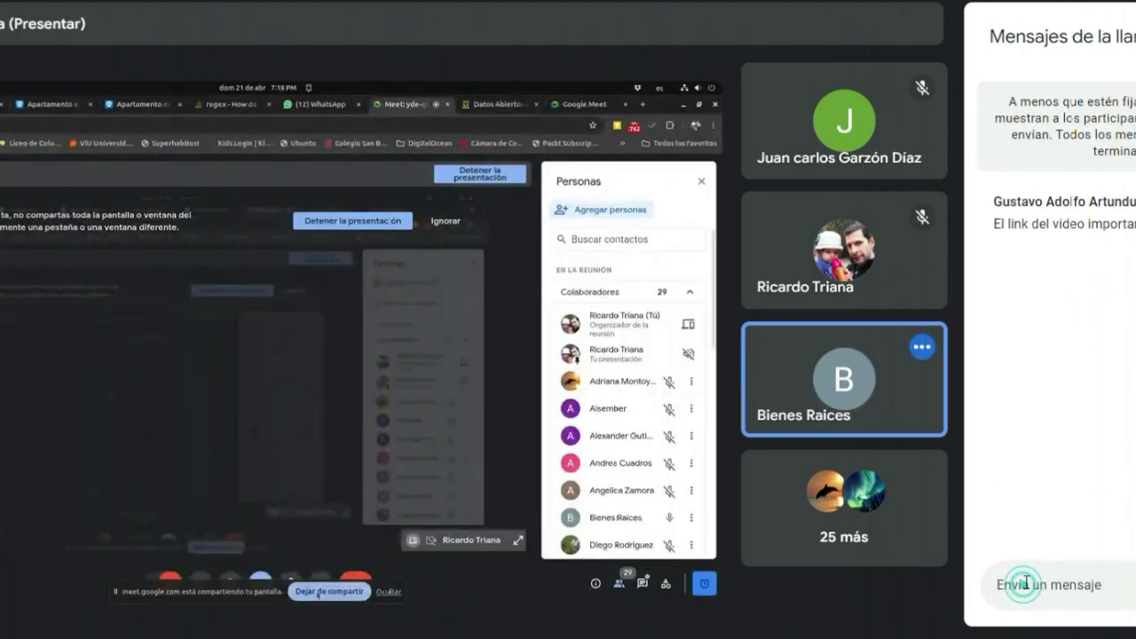
text(much)
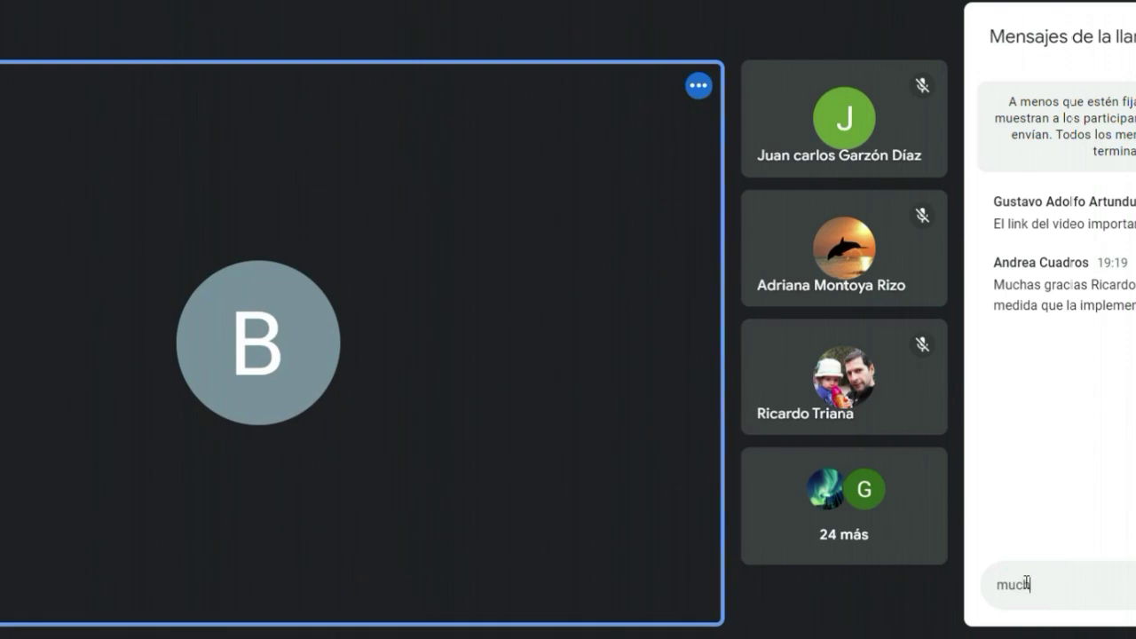
text(as gracias R)
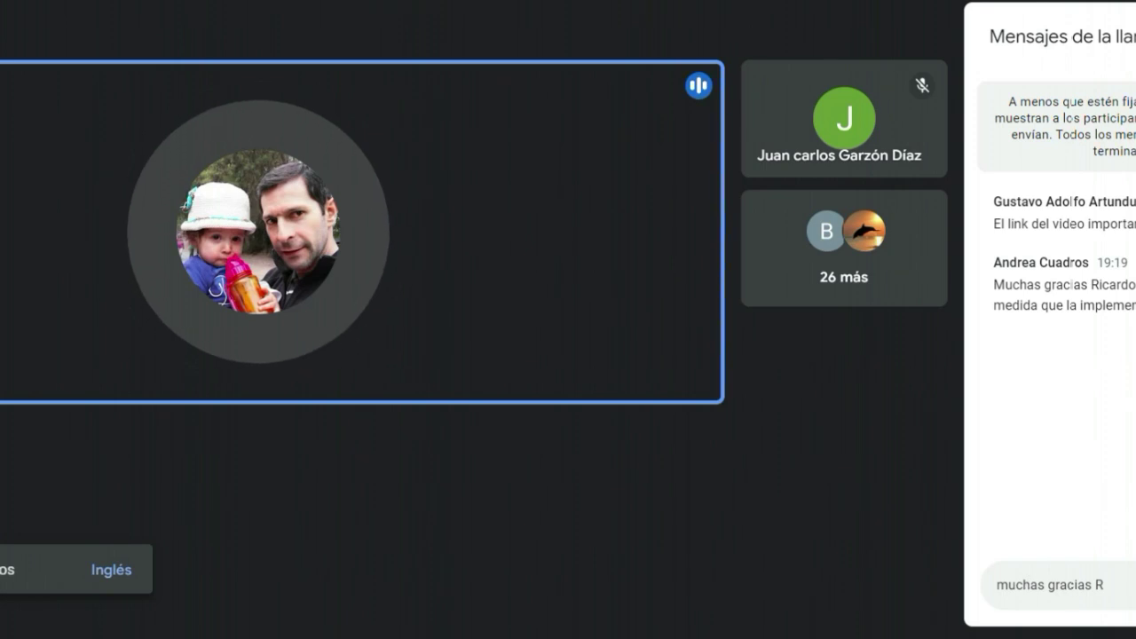
click(1109, 585)
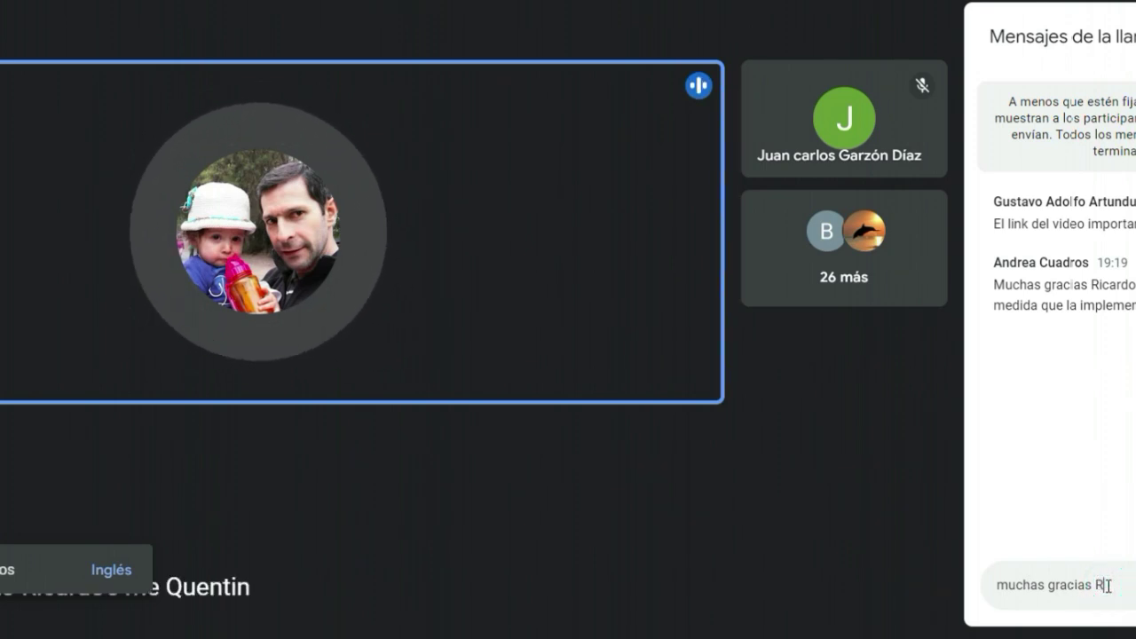
text(icardo)
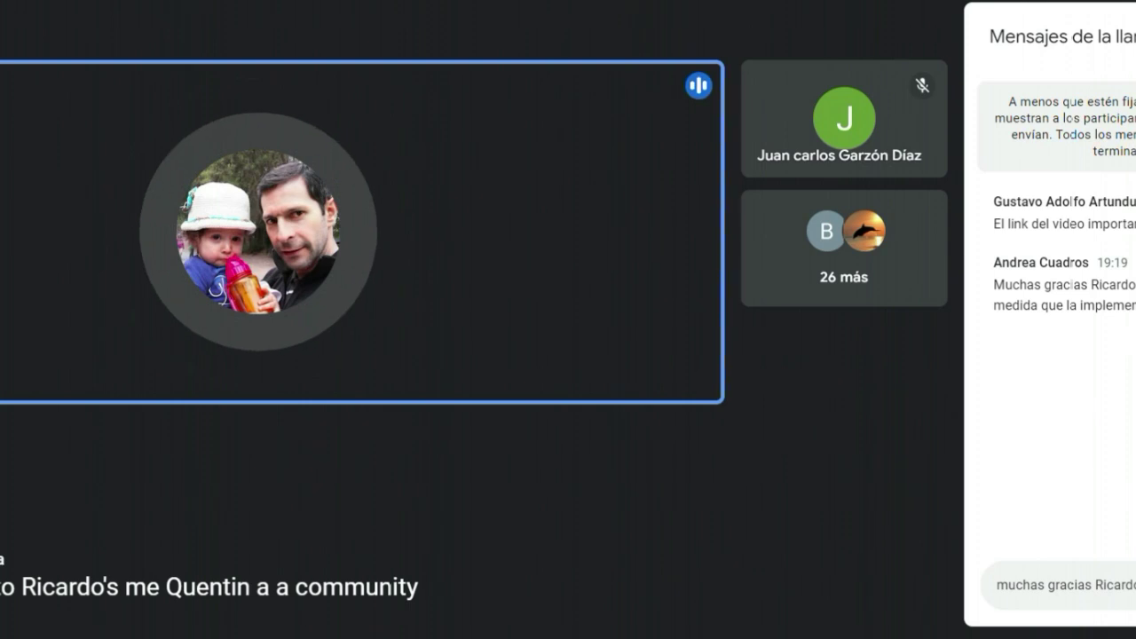
key(Return)
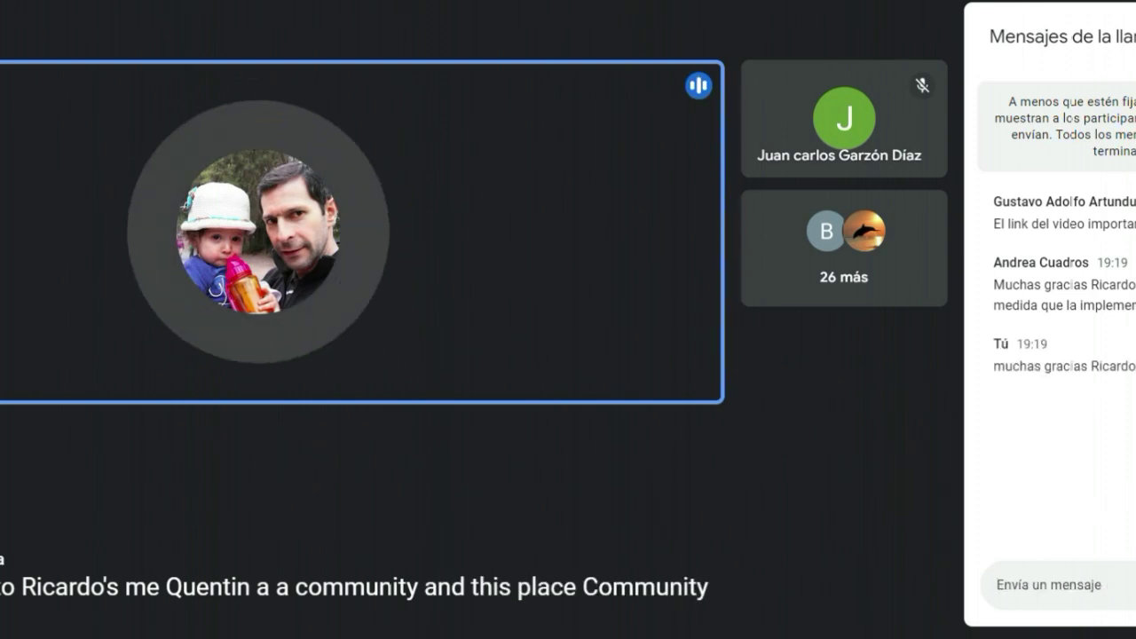